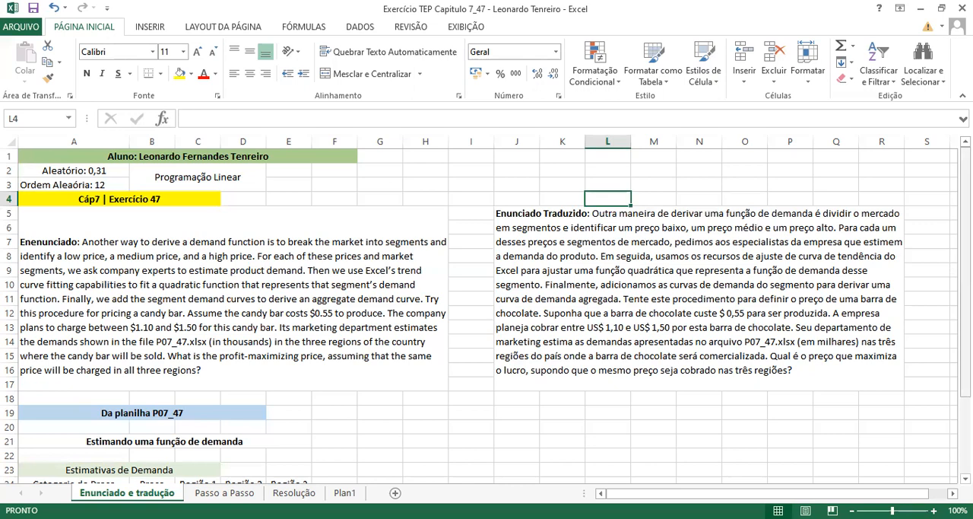
- Copy the demand estimates block A21:E30, including the production cost, from the Enunciado e tradução sheet to cell A1 of Plan1
scroll(486, 315, down, 1)
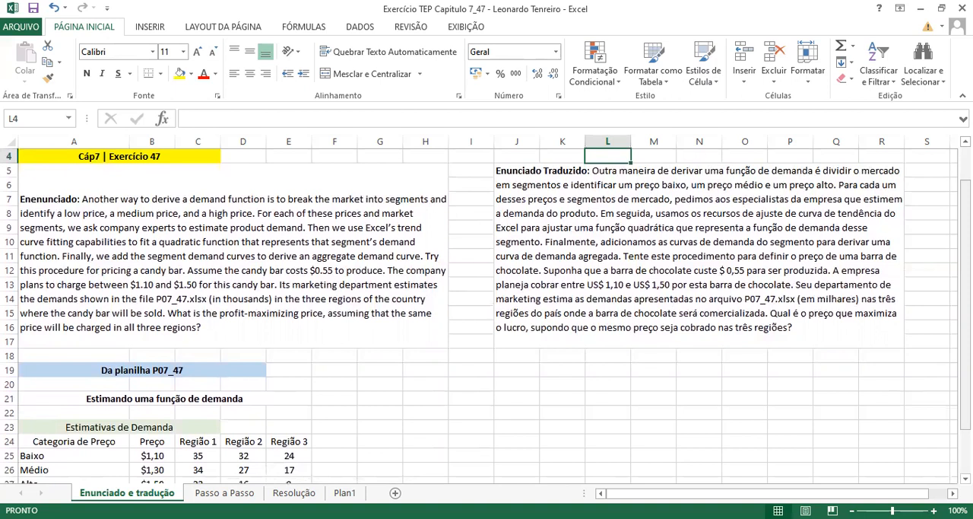
scroll(487, 315, down, 1)
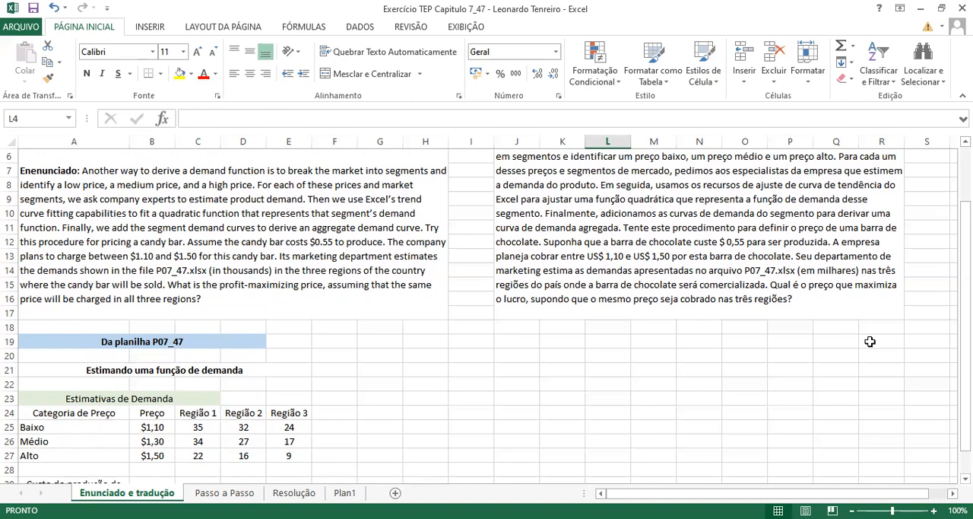
drag(966, 321, 965, 342)
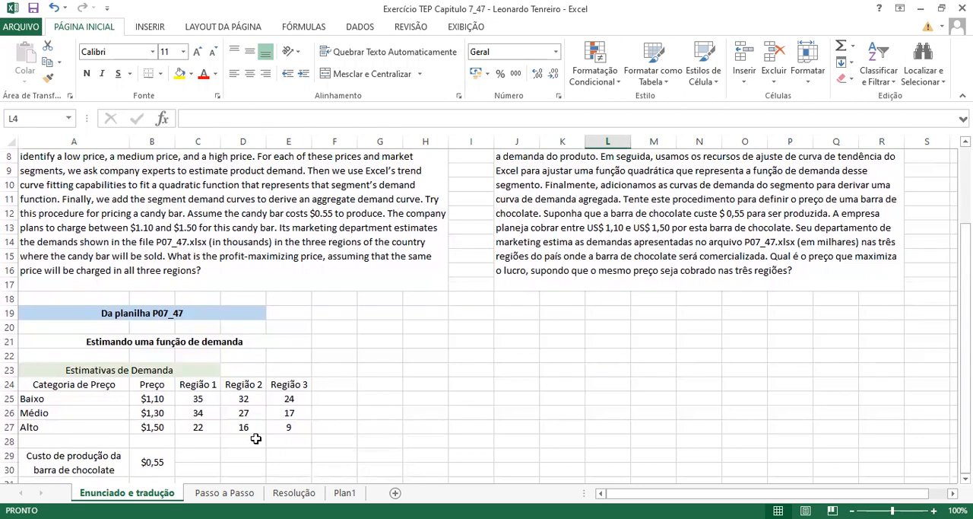
drag(45, 347, 163, 461)
key(ctrl+c)
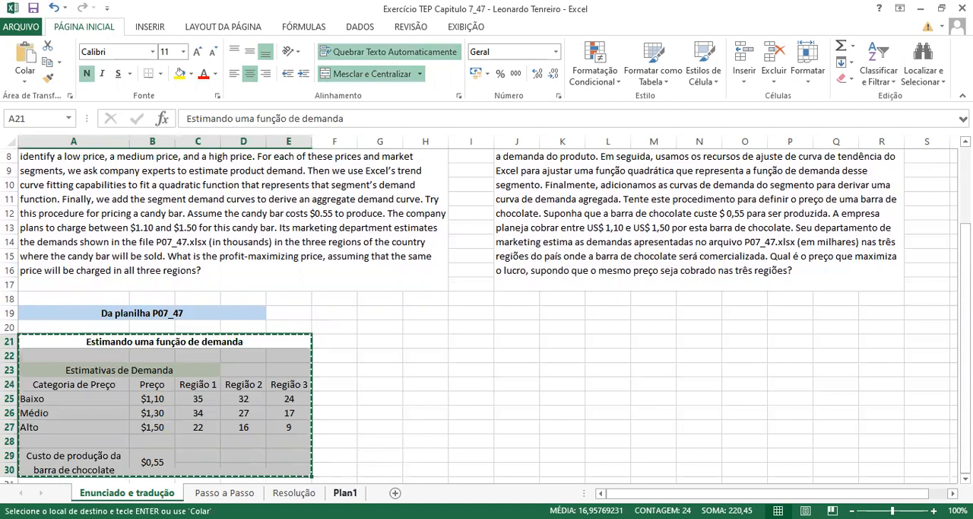
click(345, 492)
key(ctrl+v)
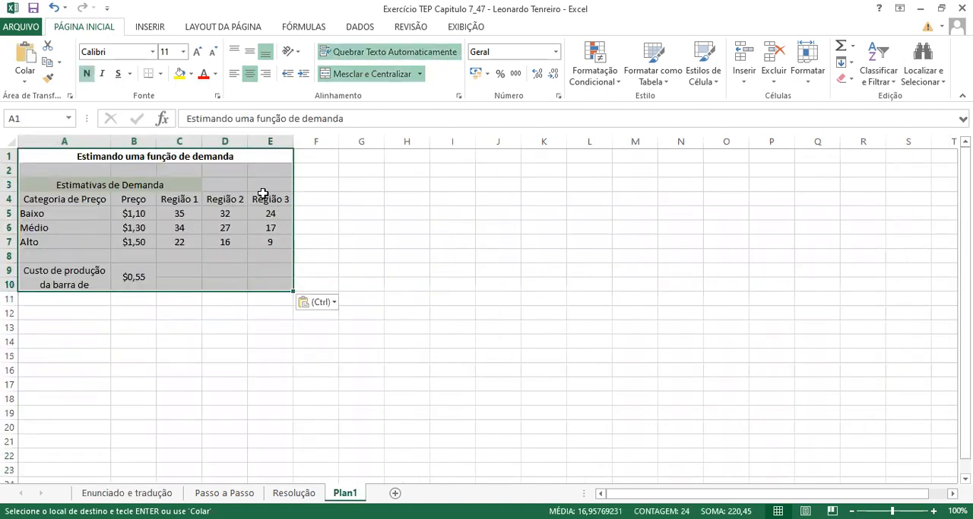
- Unmerge the production cost cells in A9:E10
click(79, 279)
drag(79, 278, 263, 277)
click(356, 79)
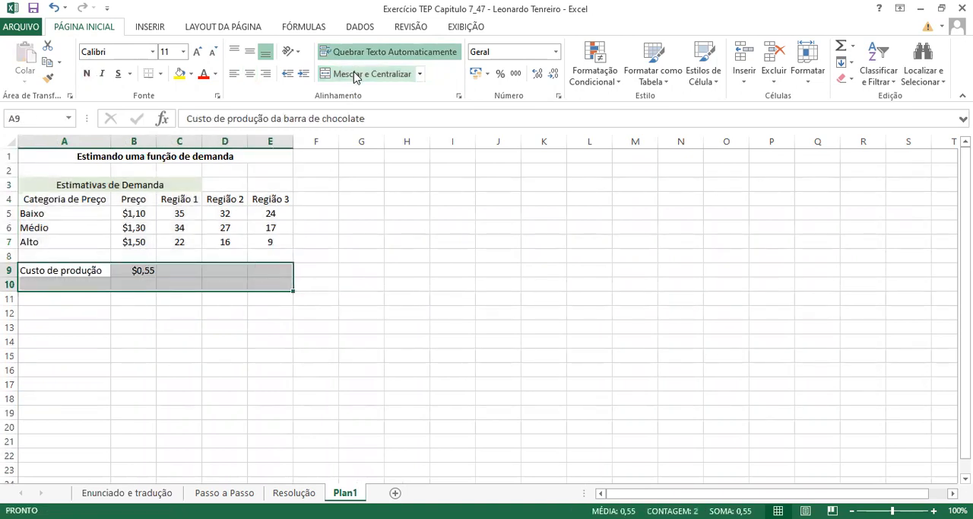
click(108, 313)
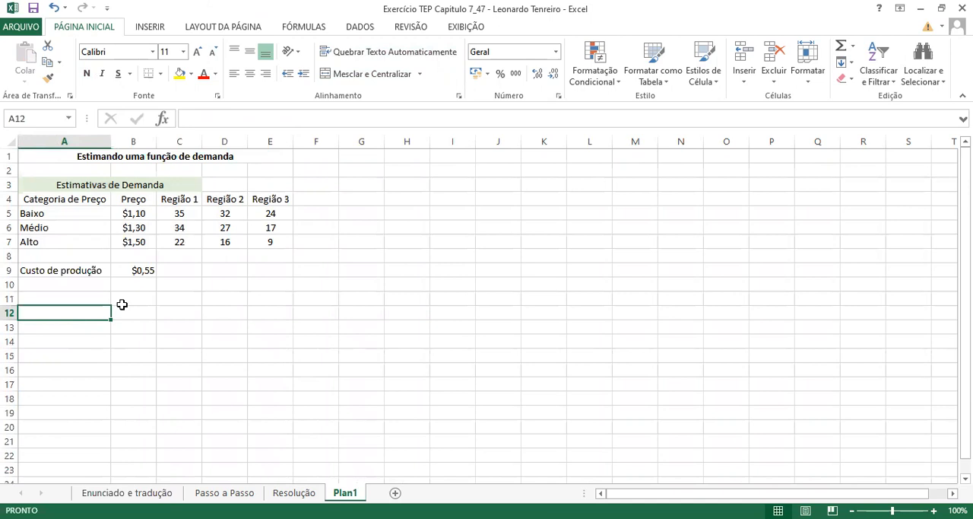
click(65, 270)
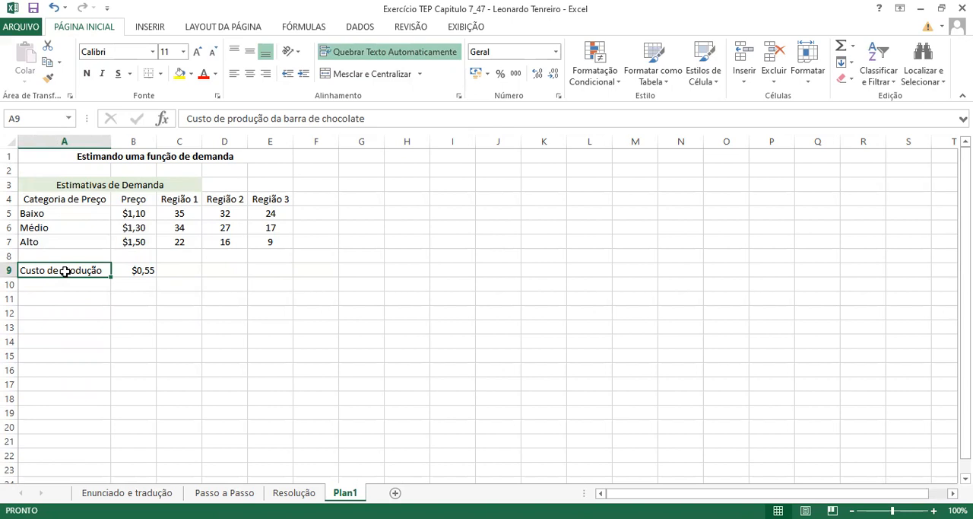
click(52, 295)
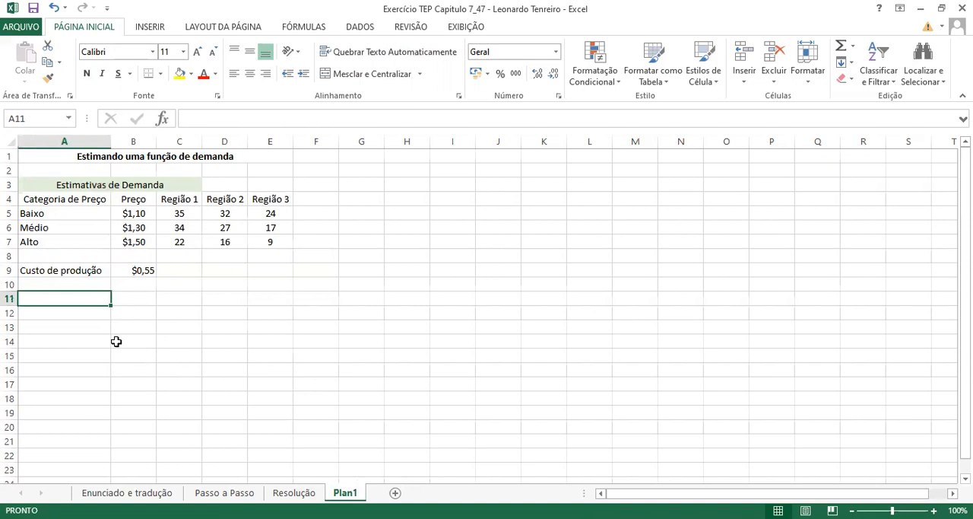
- Enter the row labels Baixo, Médio and Alto in cells A12 to A14
click(57, 312)
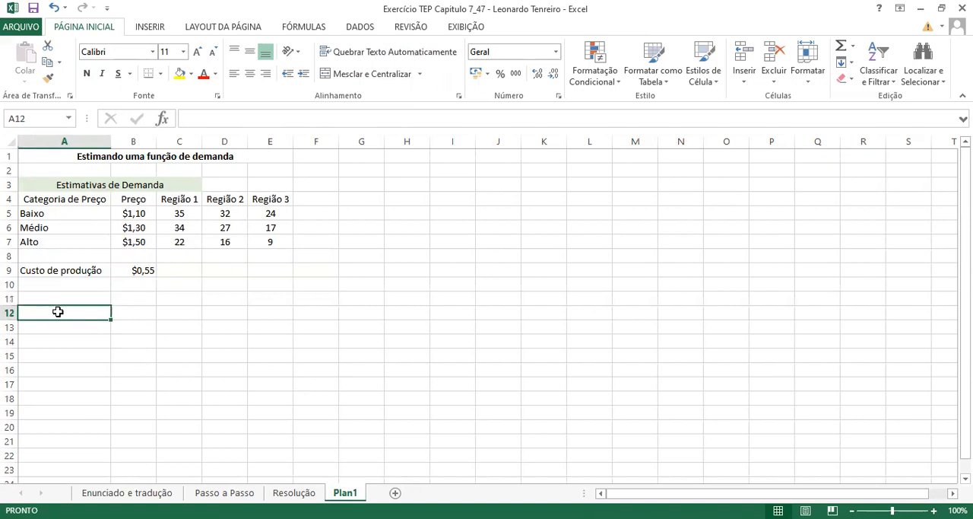
text(Baixo)
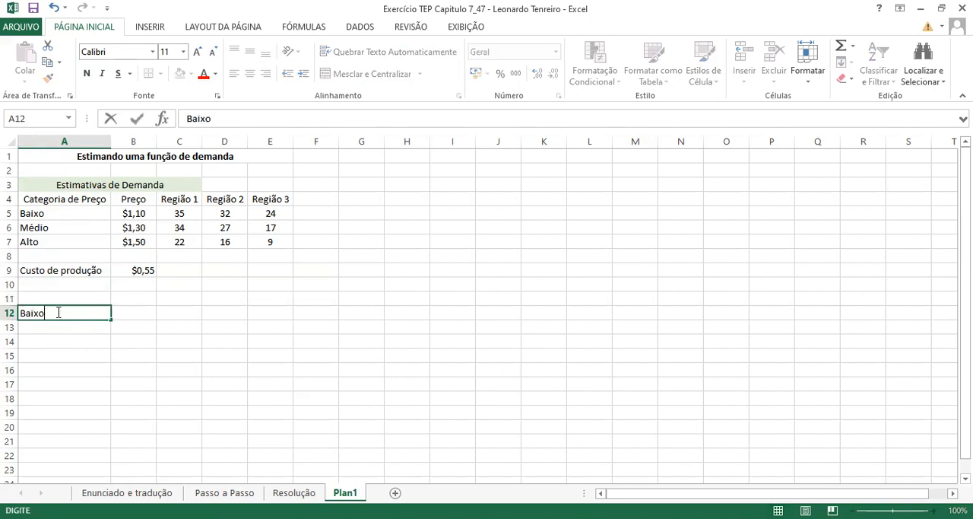
click(50, 325)
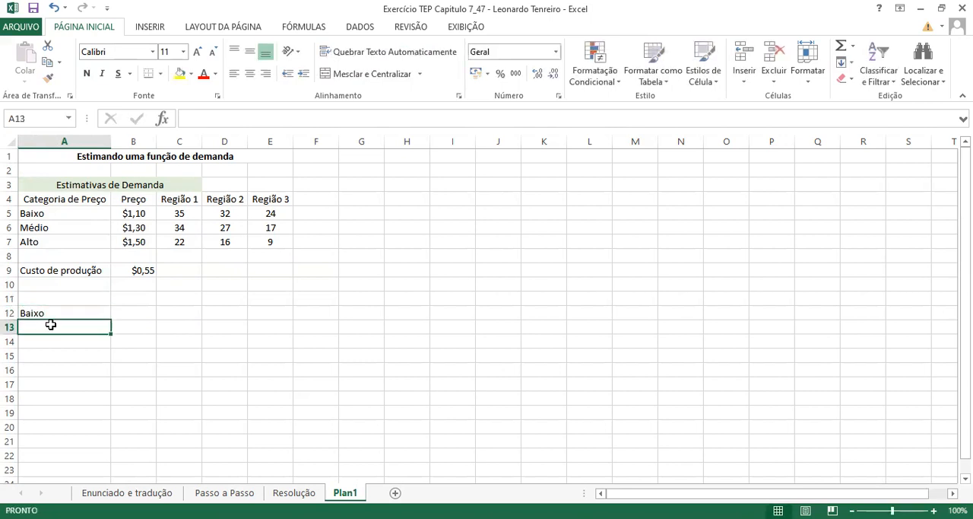
text(Médio)
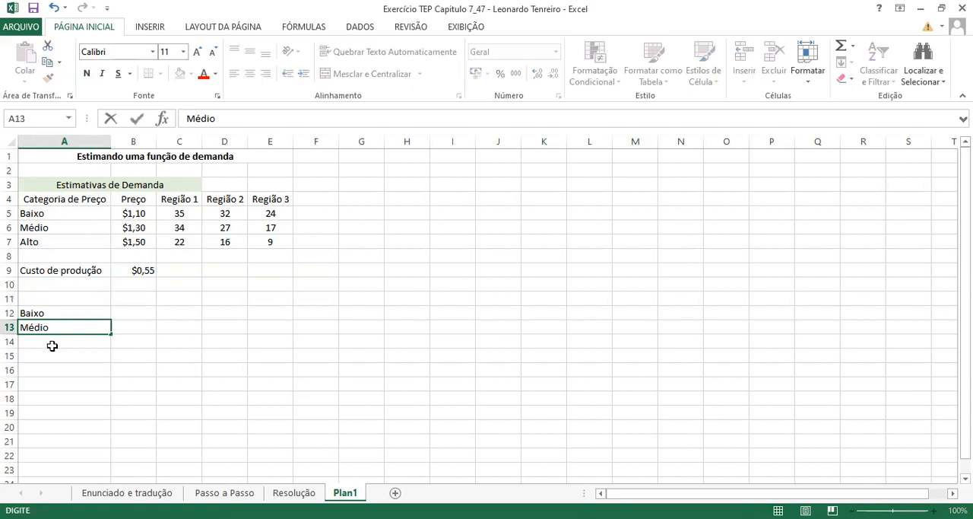
click(48, 342)
text(Alto)
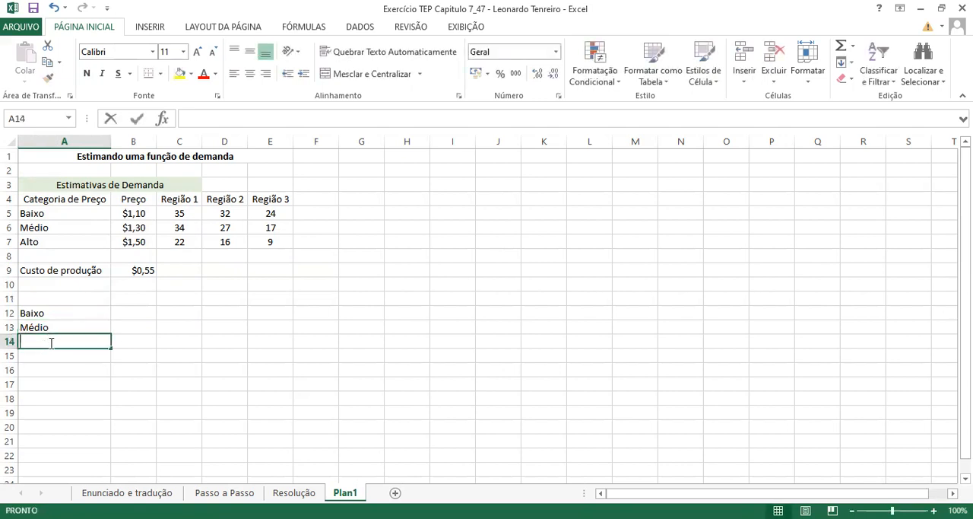
- Head cell B11 with V.D and enter 0 in each of cells B12 to B14
click(131, 300)
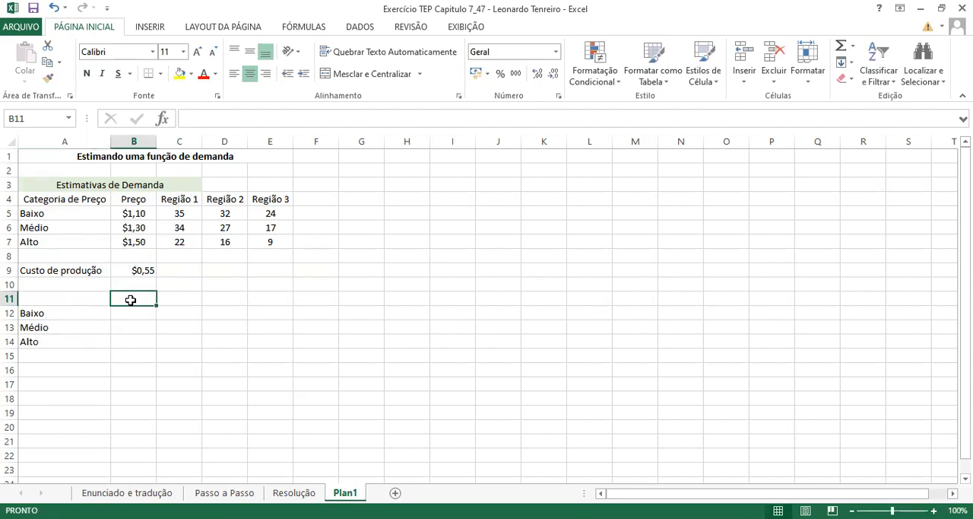
text(V.D)
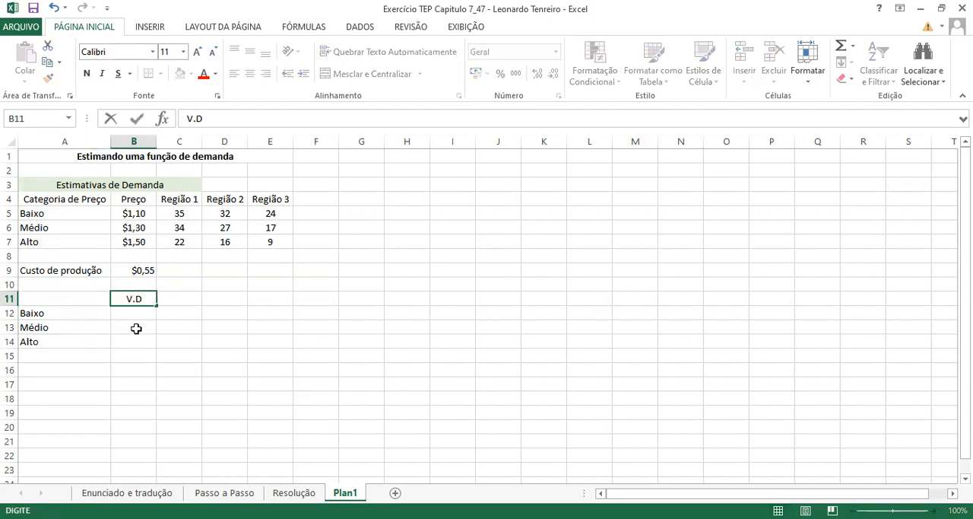
click(129, 315)
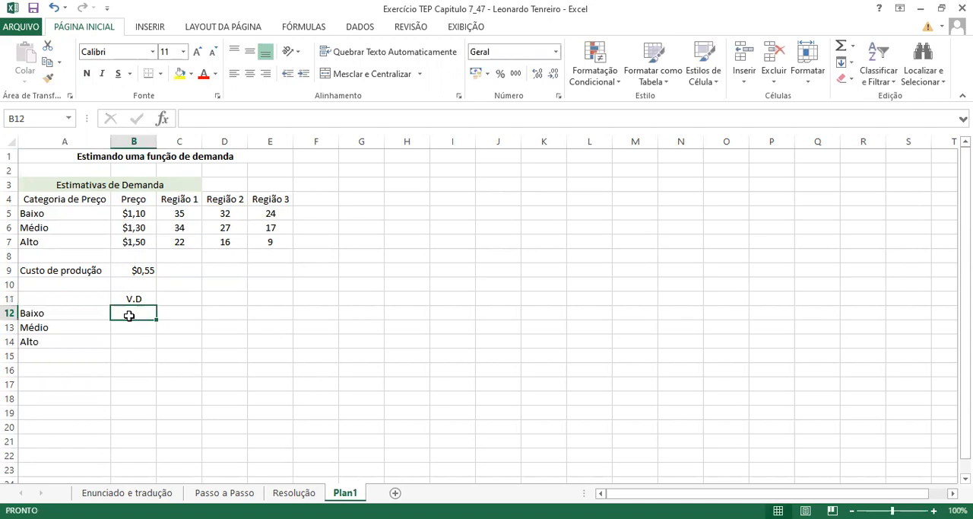
text(0)
key(Return)
text(0)
key(Return)
text(0)
key(Return)
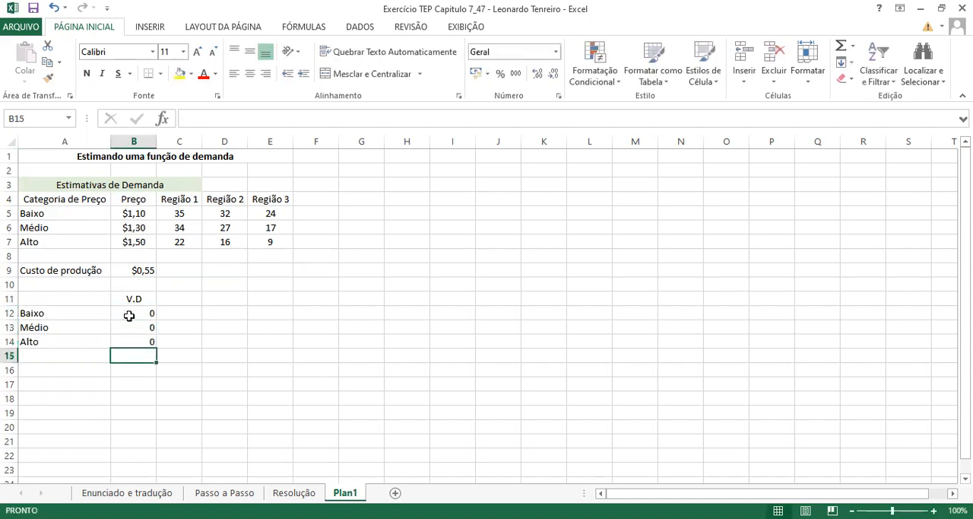
- Label cell A15, below the Alto row, as Total
click(48, 360)
text(total)
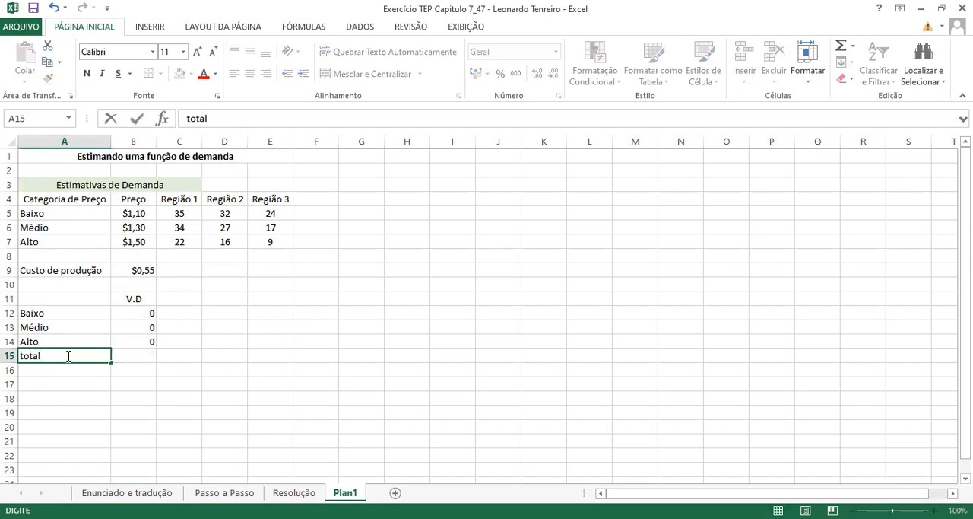
drag(61, 354, 11, 357)
text(Total)
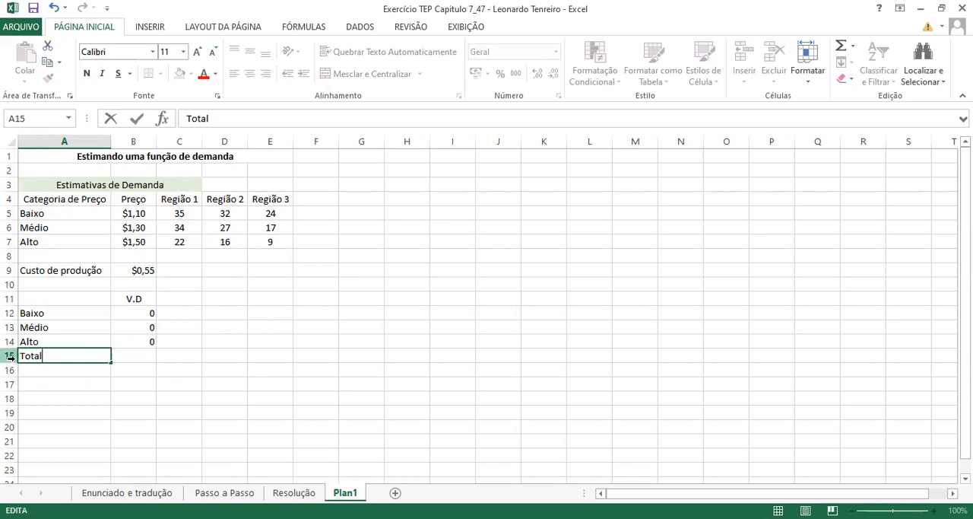
- Enter the formula =soma(B12:B14) in cell B15 to total the V.D values
click(135, 356)
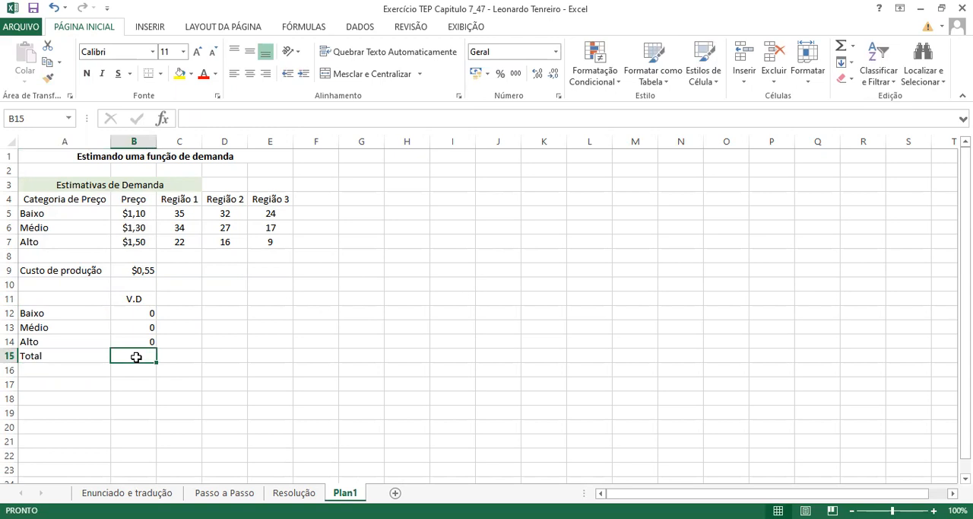
text(=soma)
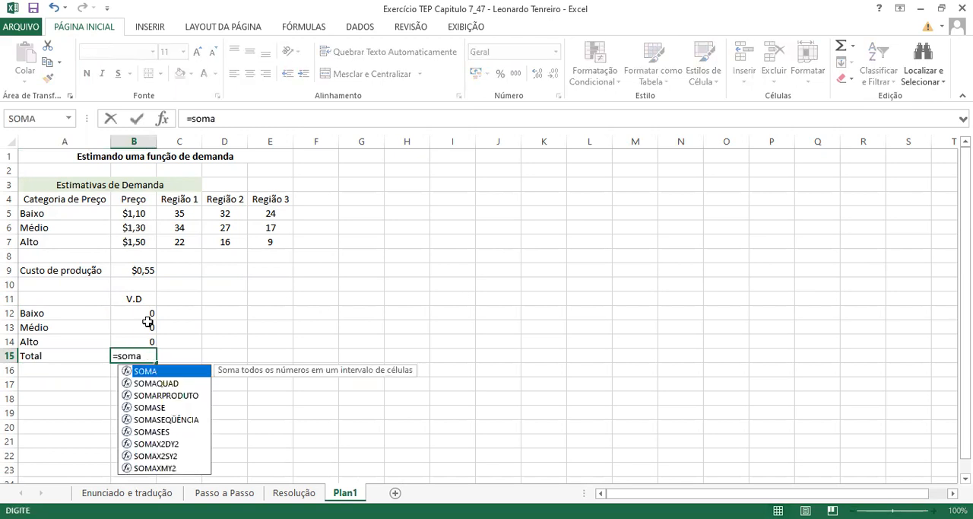
drag(145, 313, 141, 342)
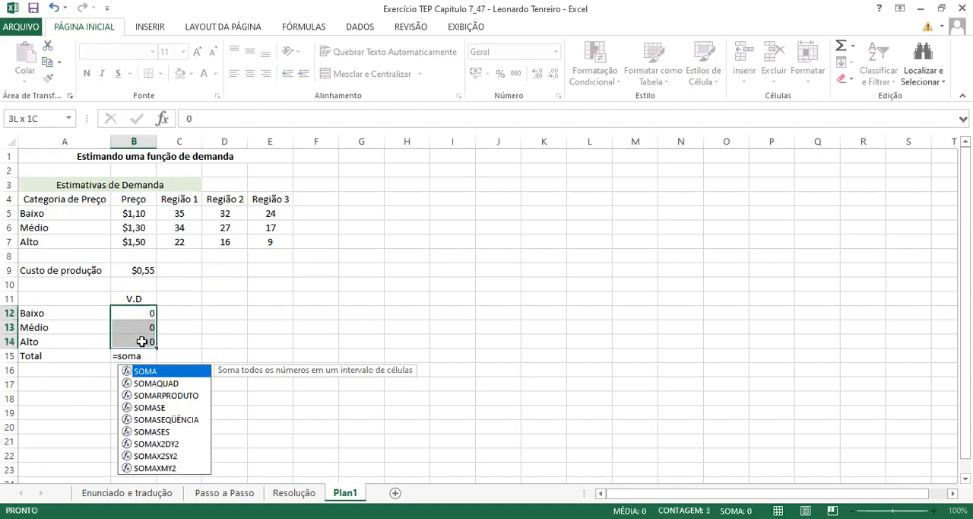
double_click(138, 359)
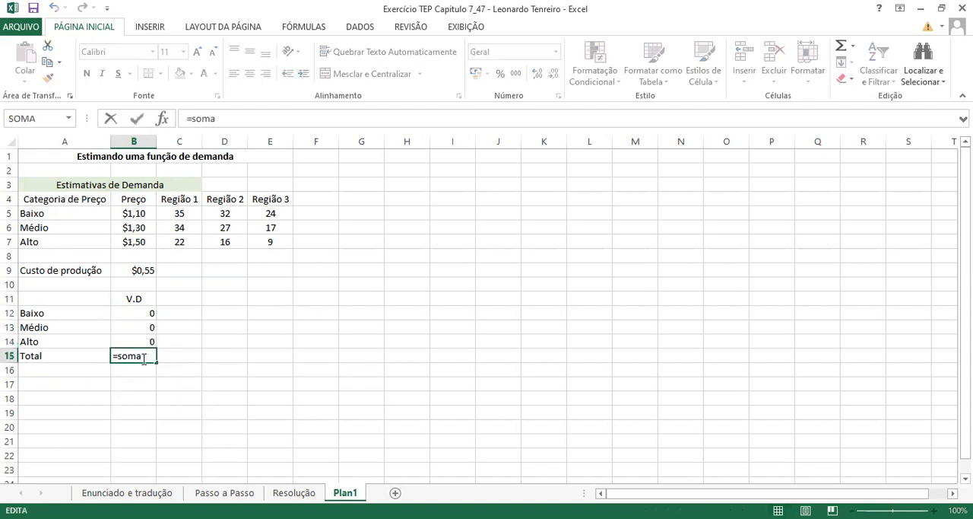
text(()
click(144, 313)
drag(145, 313, 143, 339)
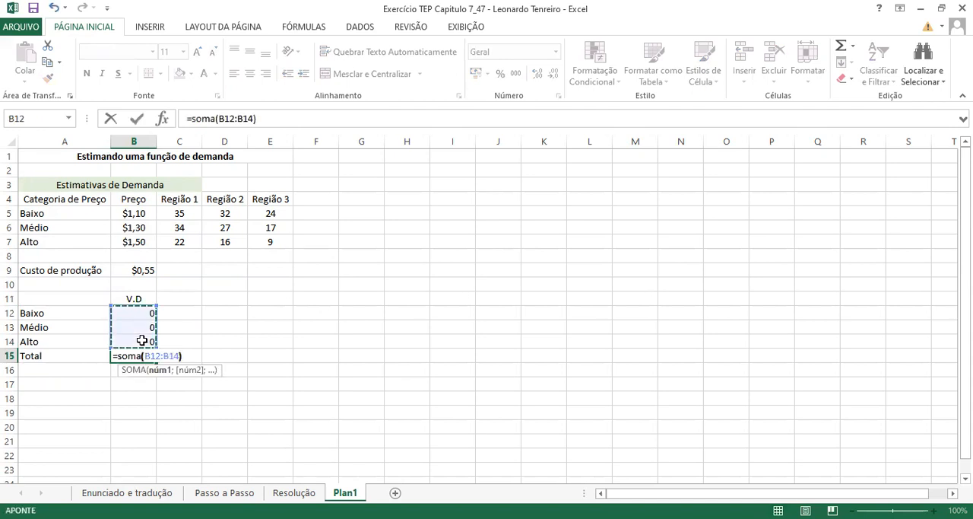
text())
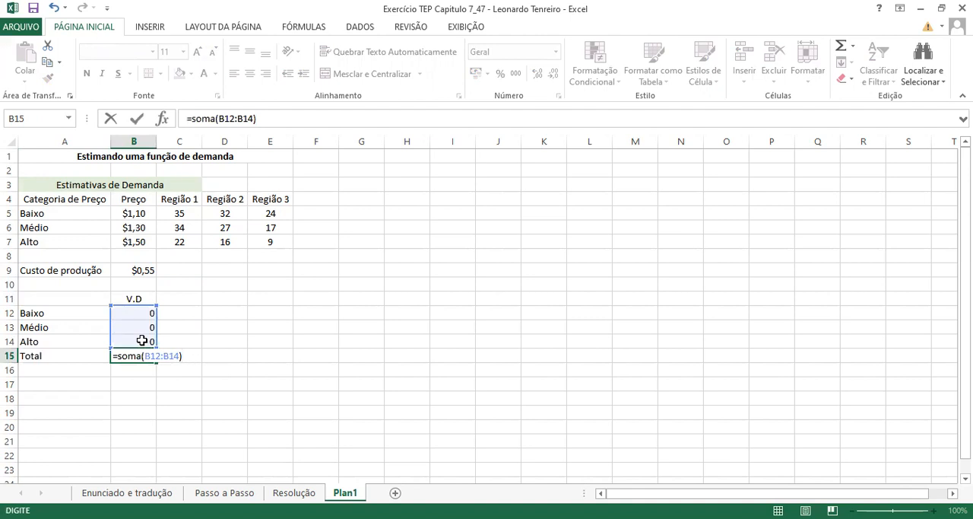
key(Return)
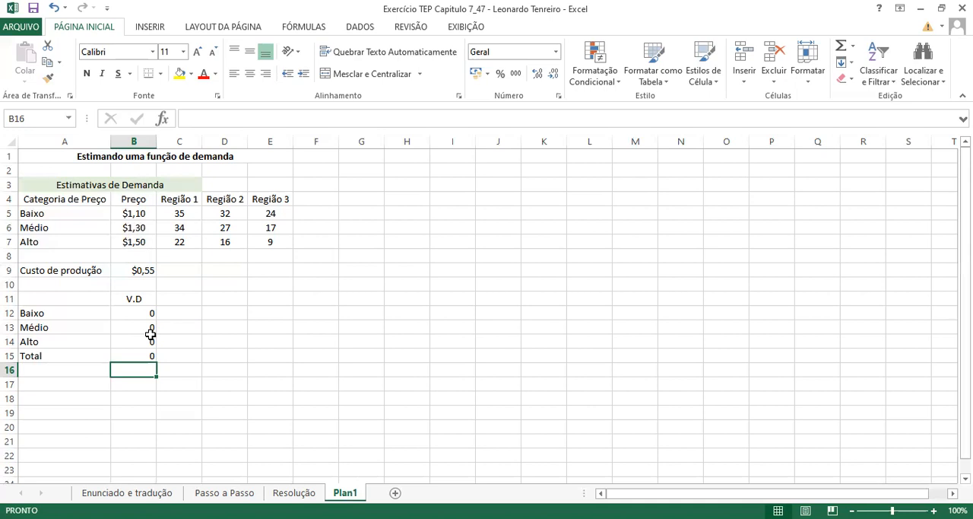
- Start a cost table with Custo in A19 and copy the Baixo, Médio and Alto labels from A12:A14 into A20:A22
click(47, 413)
text(Custo)
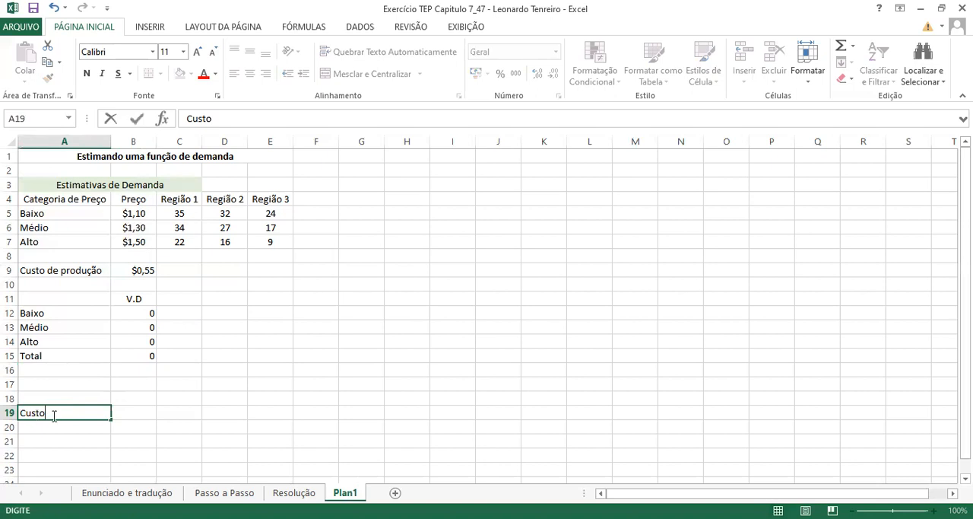
click(51, 428)
text(Baixo)
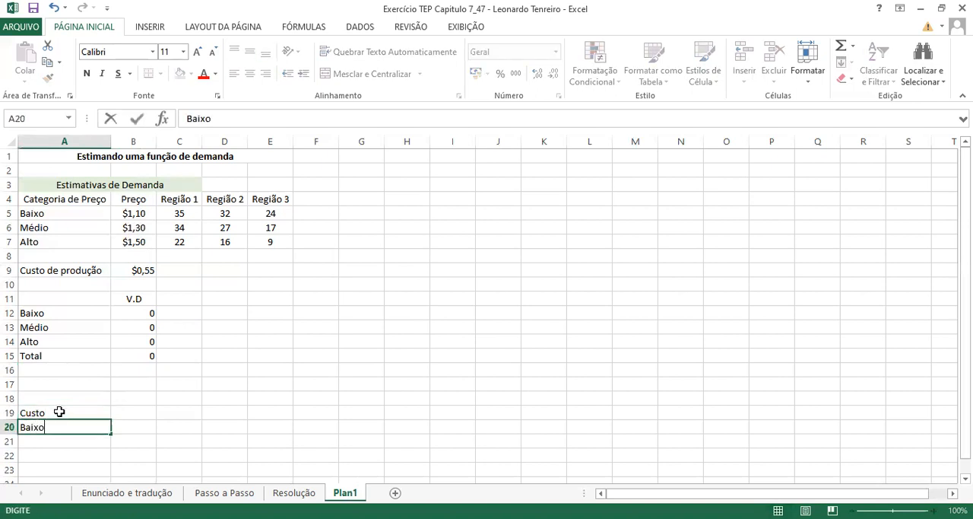
click(59, 412)
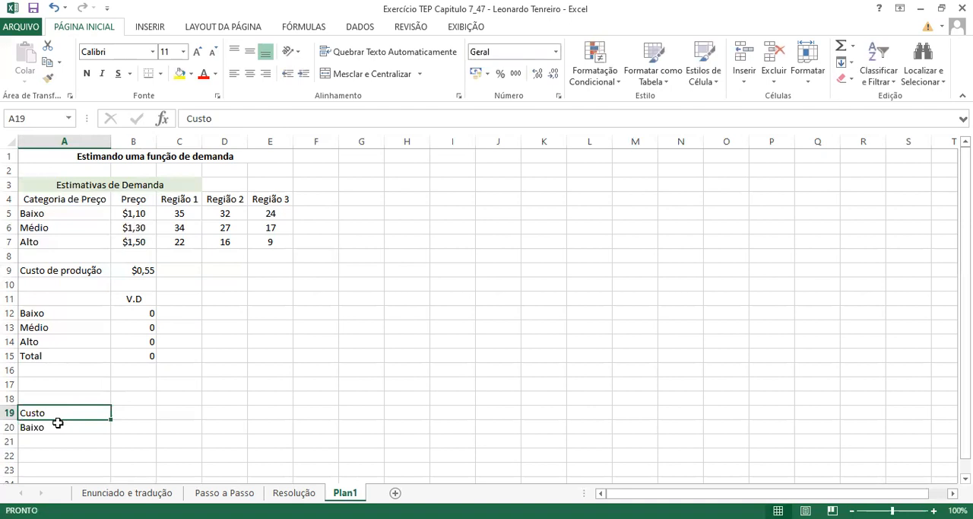
drag(37, 312, 38, 341)
key(ctrl+c)
drag(39, 427, 39, 452)
key(ctrl+v)
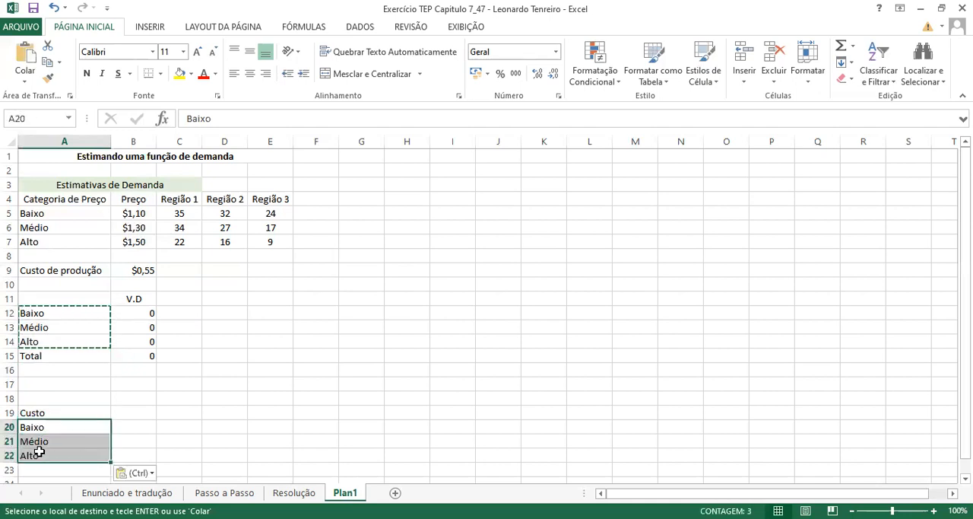
- Copy the Região 1, Região 2 and Região 3 headings from C4:E4 into B19:D19 of the cost table
drag(173, 201, 258, 199)
key(ctrl+c)
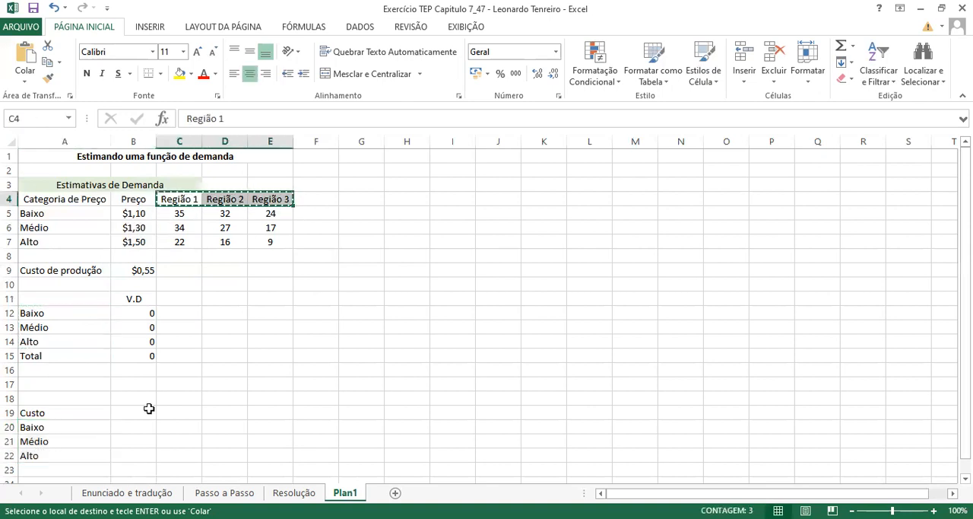
drag(132, 412, 235, 411)
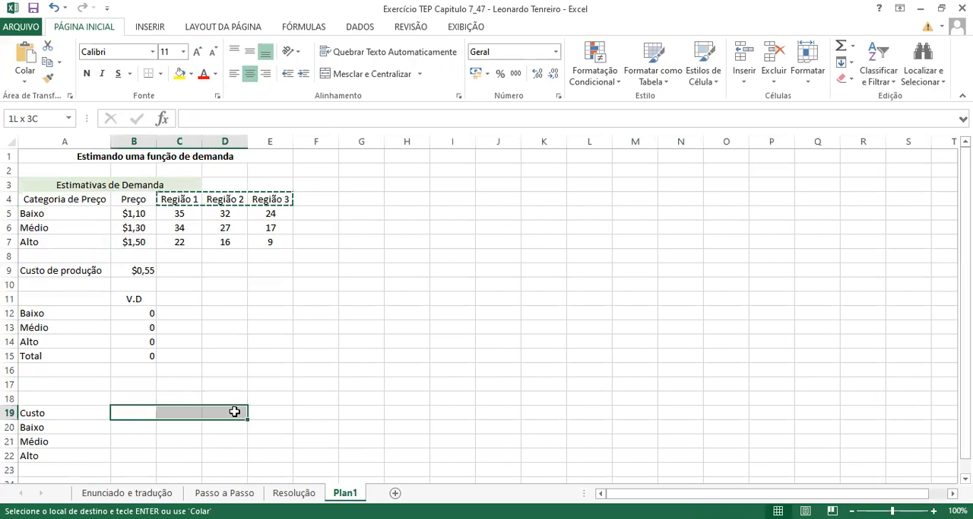
key(ctrl+v)
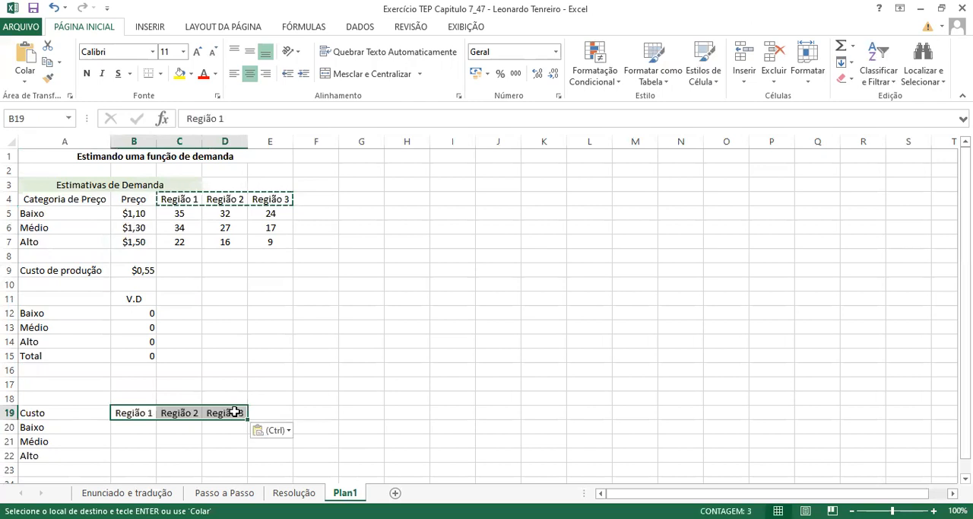
click(276, 413)
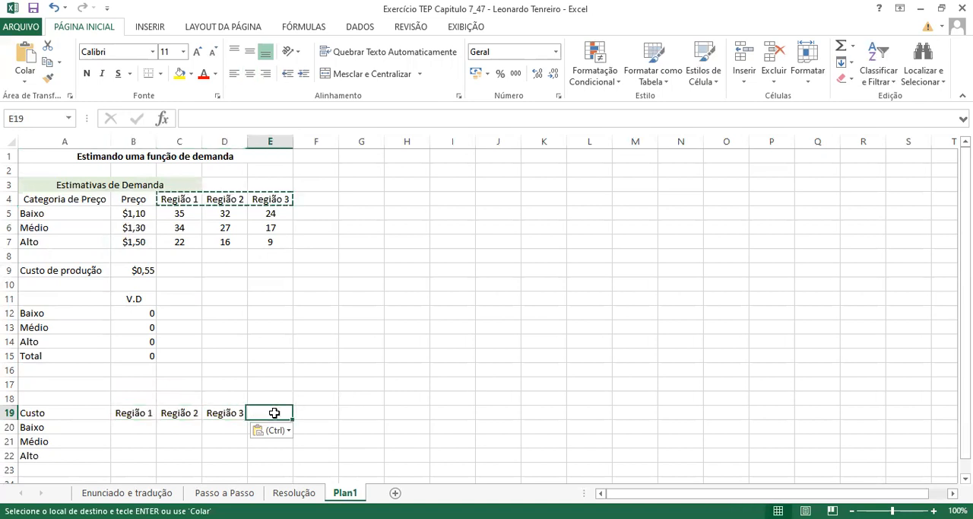
- Add the heading Preço in cell E19 of the cost table
double_click(276, 412)
text(Preço)
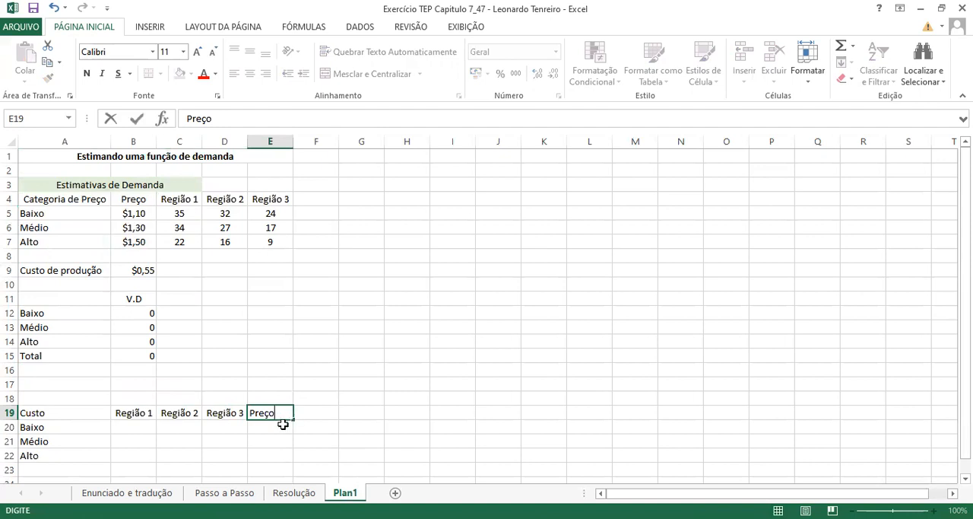
click(232, 460)
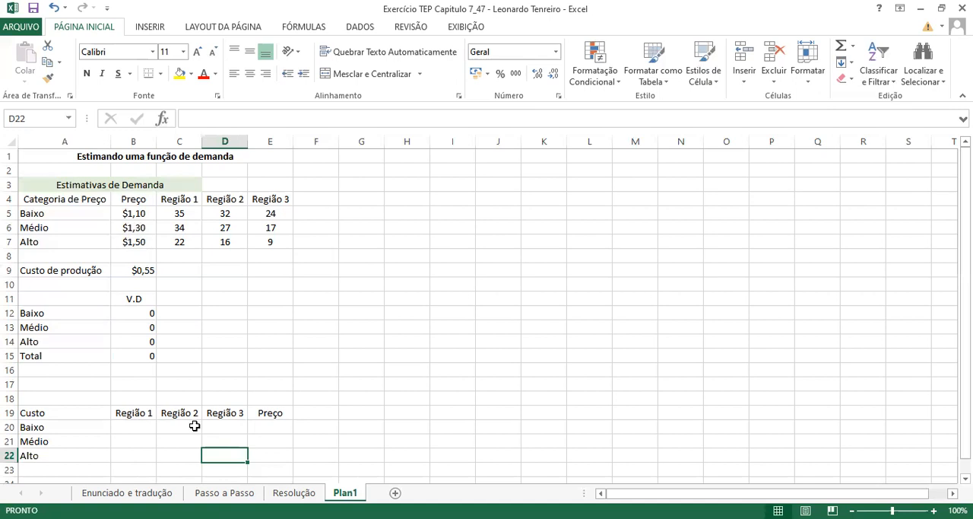
- Enter =soma(B20:D20) in E20 to total the Baixo costs across regions, and fill the formula down to E22
click(263, 424)
text(=)
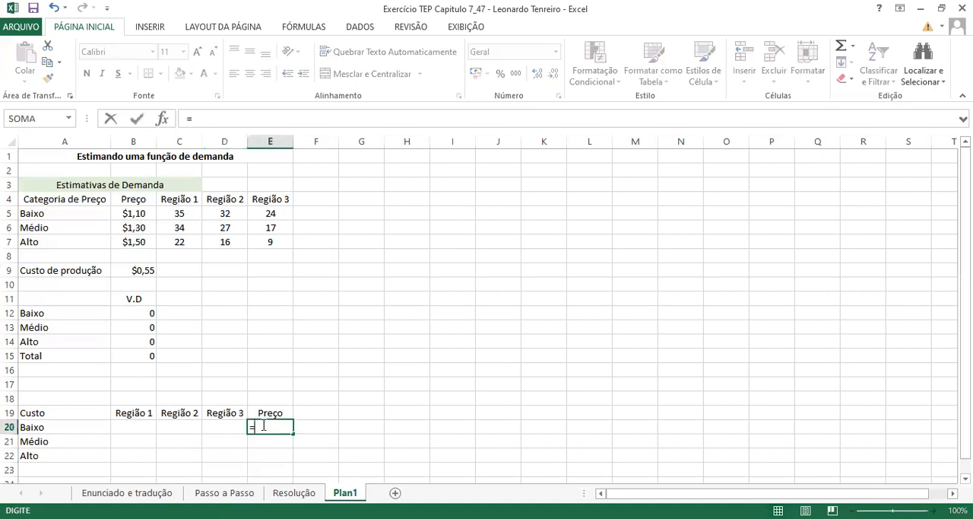
text(soma)
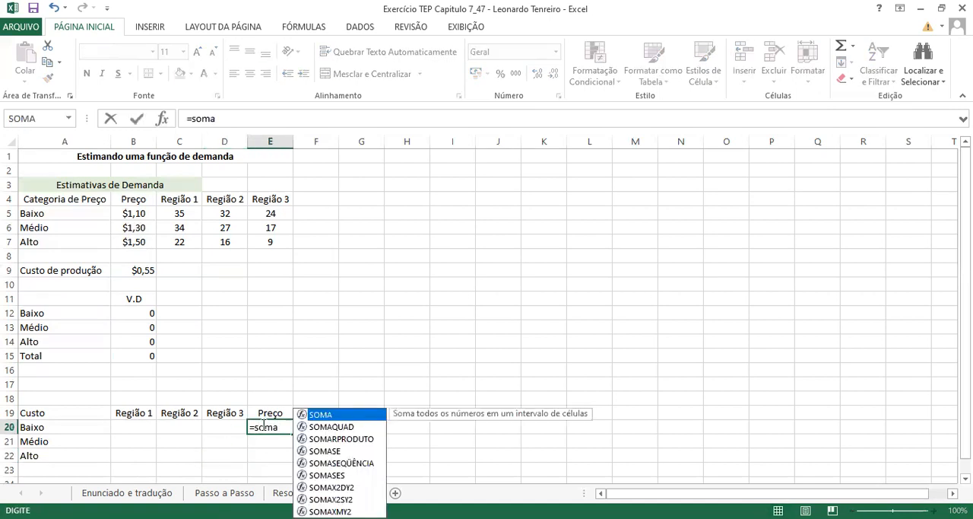
text(()
click(154, 426)
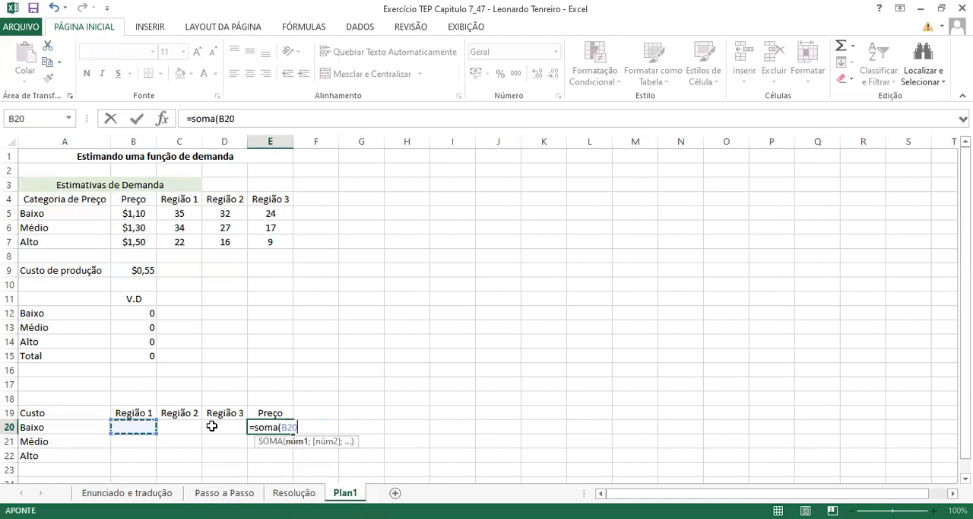
drag(211, 427, 211, 426)
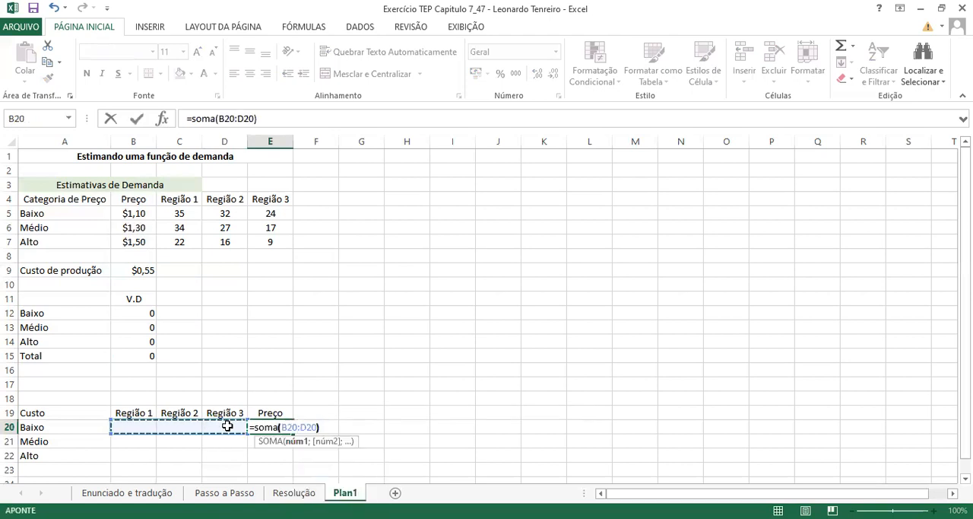
key(Return)
click(286, 429)
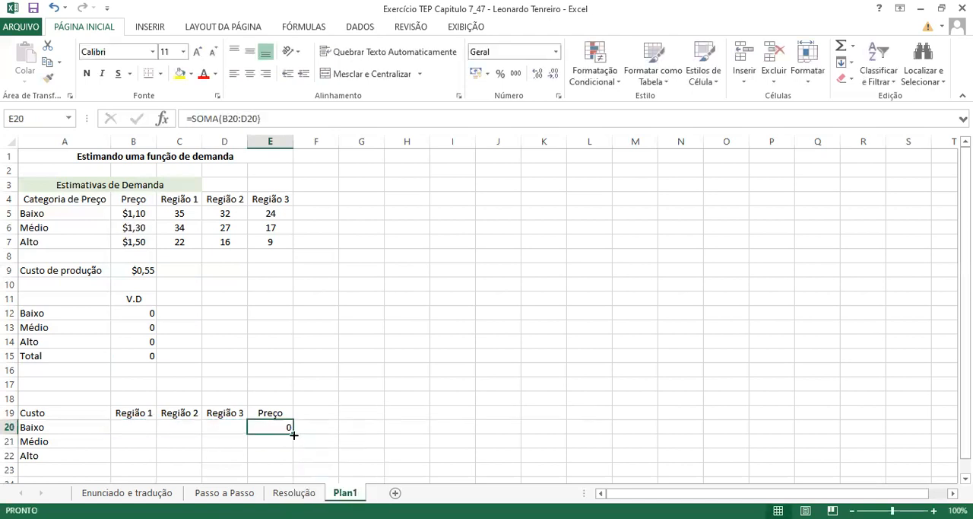
drag(292, 433, 284, 463)
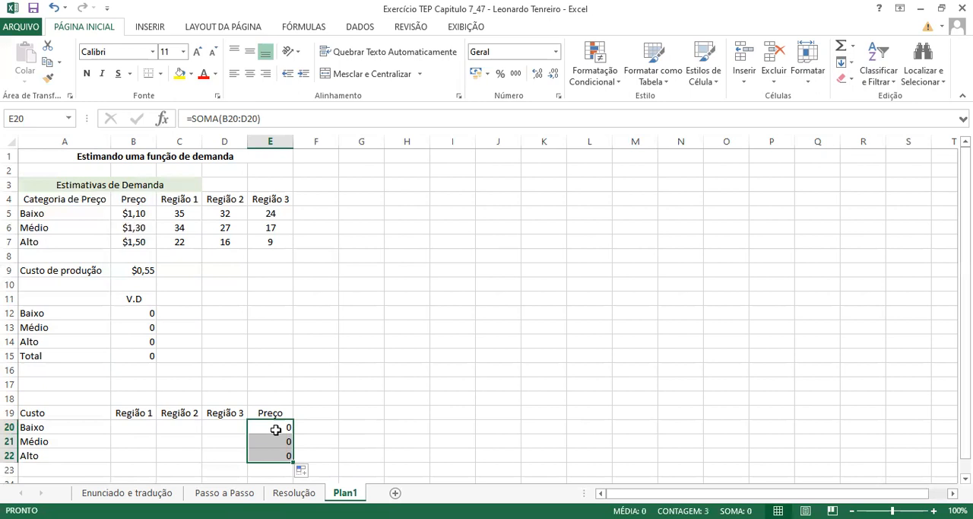
click(142, 430)
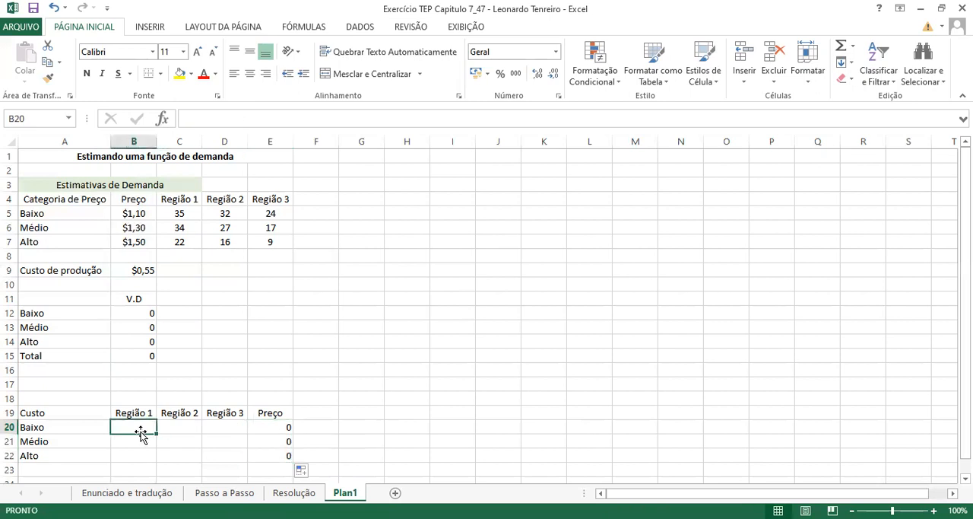
key(Down)
key(Down)
key(Right)
key(Right)
key(Right)
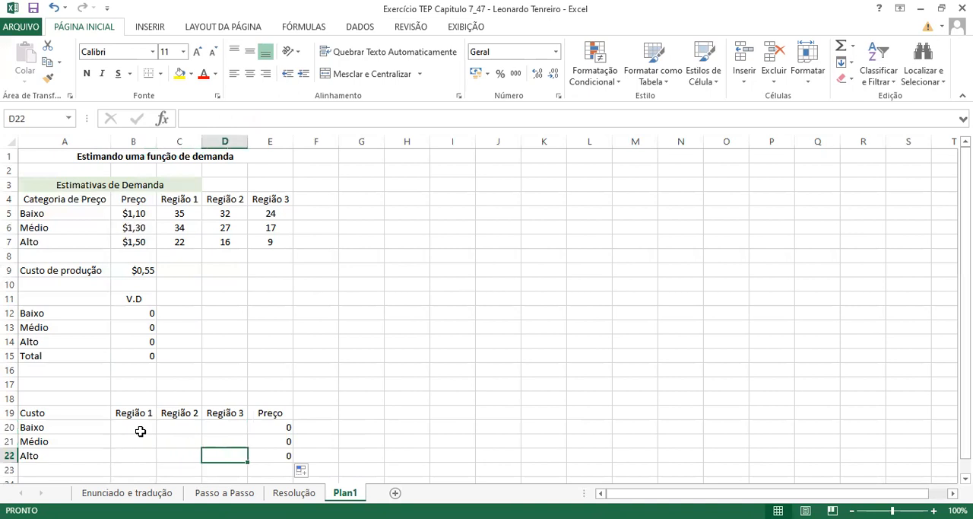
key(Left)
key(Up)
key(Up)
key(Left)
key(Down)
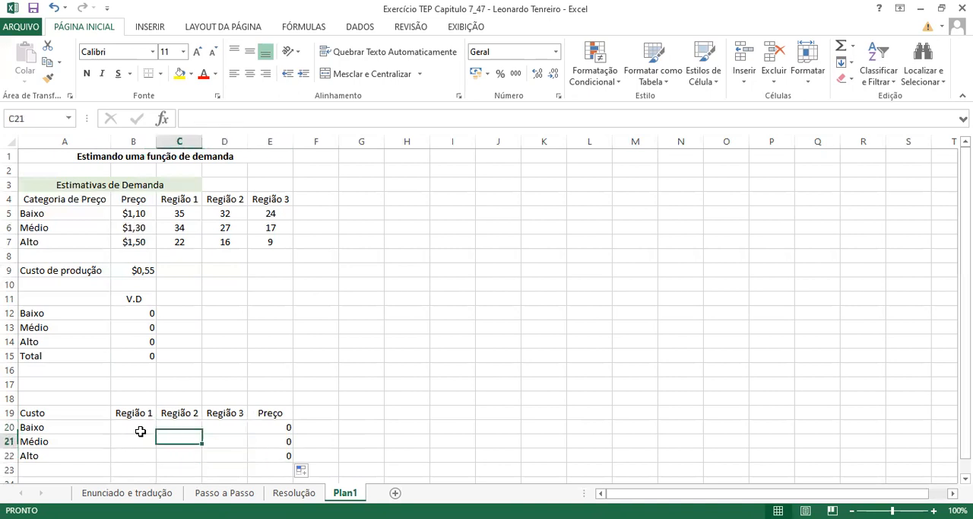
key(Left)
key(Down)
key(Right)
key(Left)
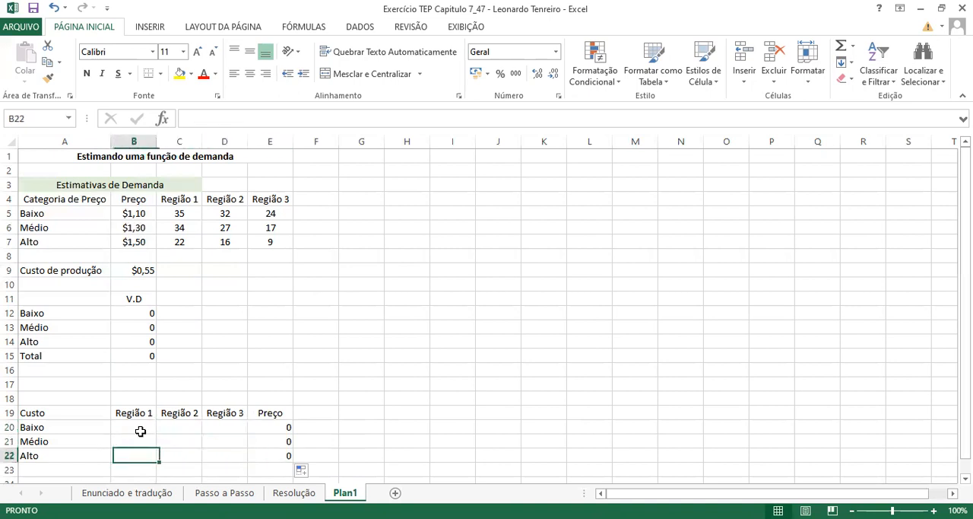
key(Up)
key(Up)
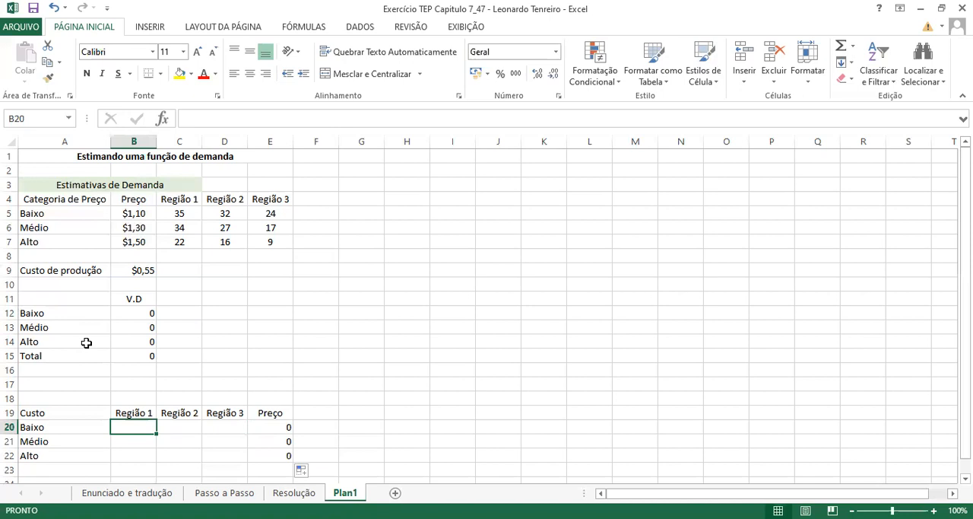
click(135, 271)
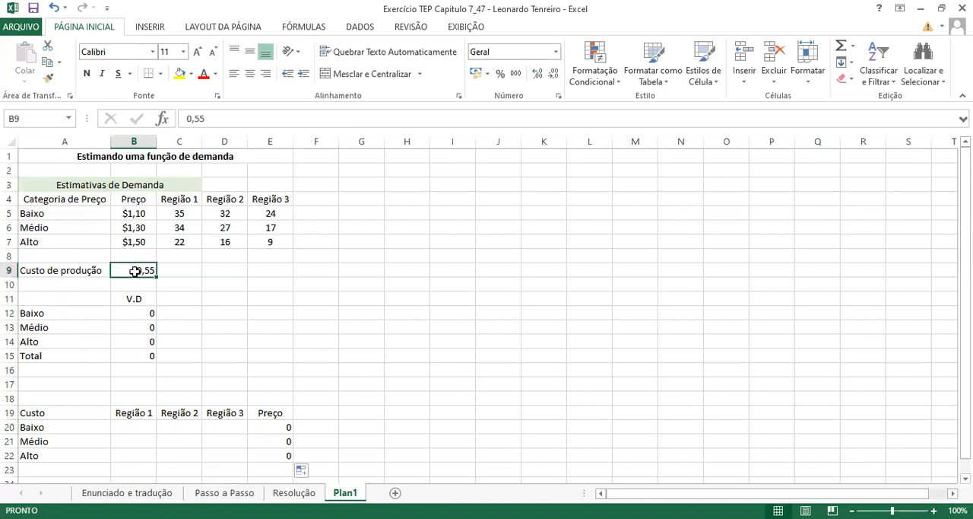
- Enter the formula =$B12*$B$9*C5 in B20 to calculate the Baixo cost for Região 1
click(137, 431)
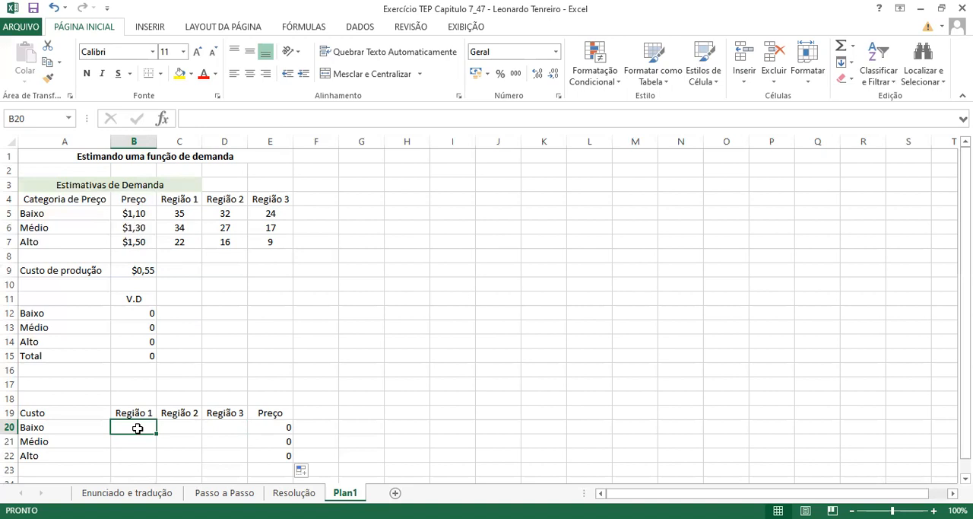
text(=)
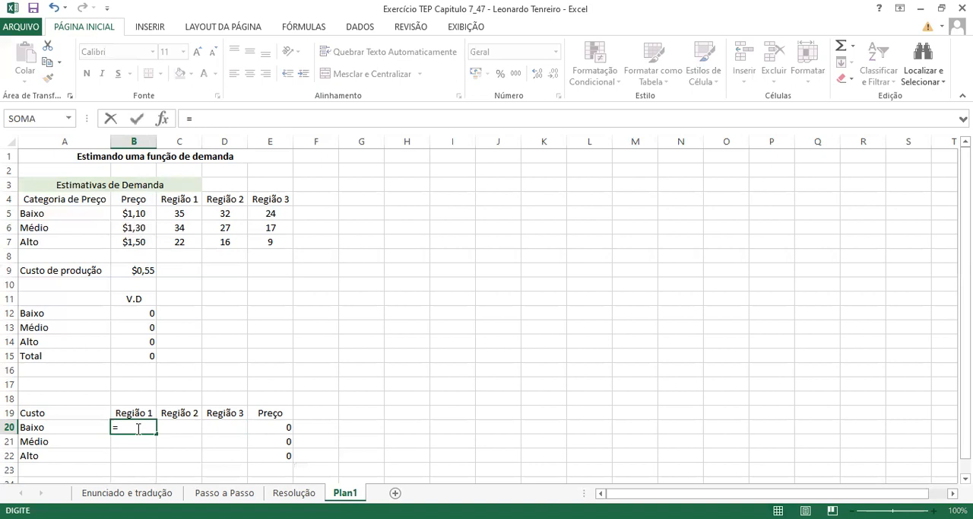
text($)
click(140, 316)
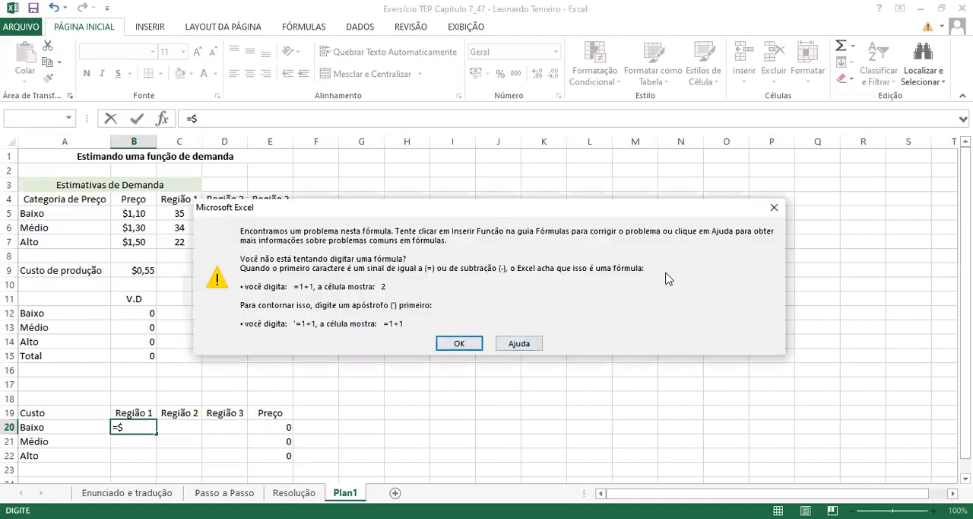
click(774, 208)
key(BackSpace)
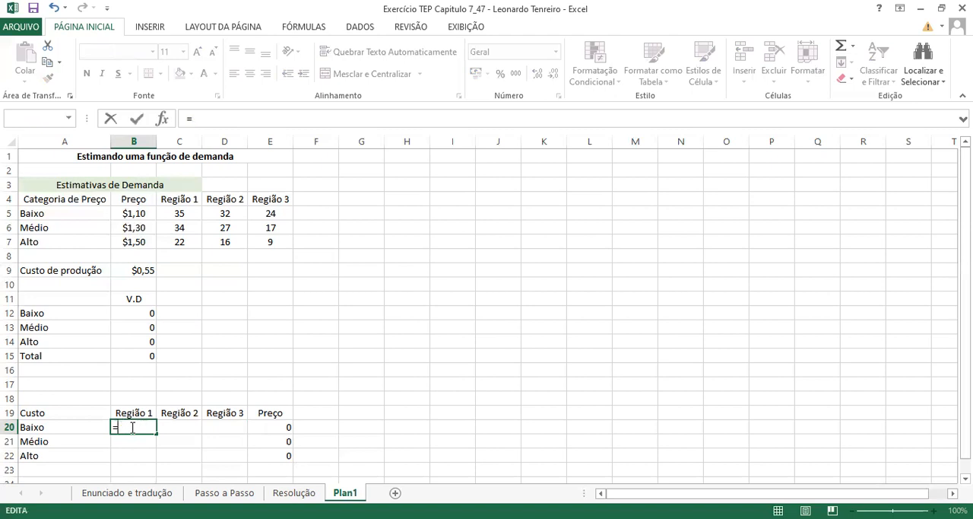
click(136, 312)
click(120, 427)
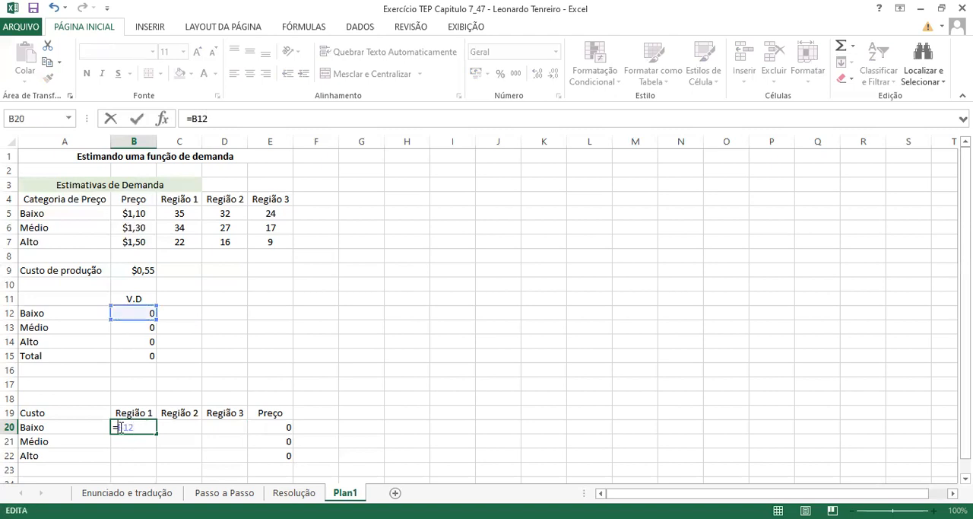
text($B12*)
click(128, 272)
click(149, 426)
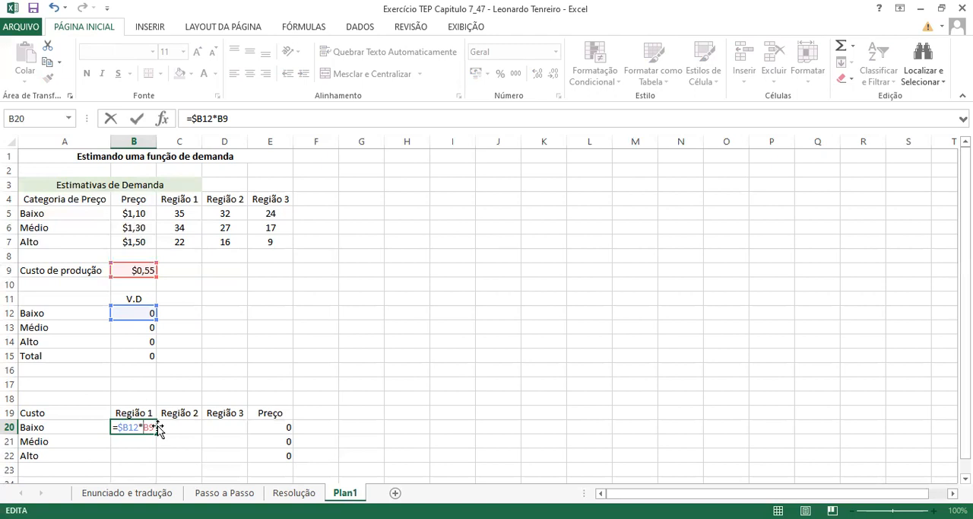
text($B$)
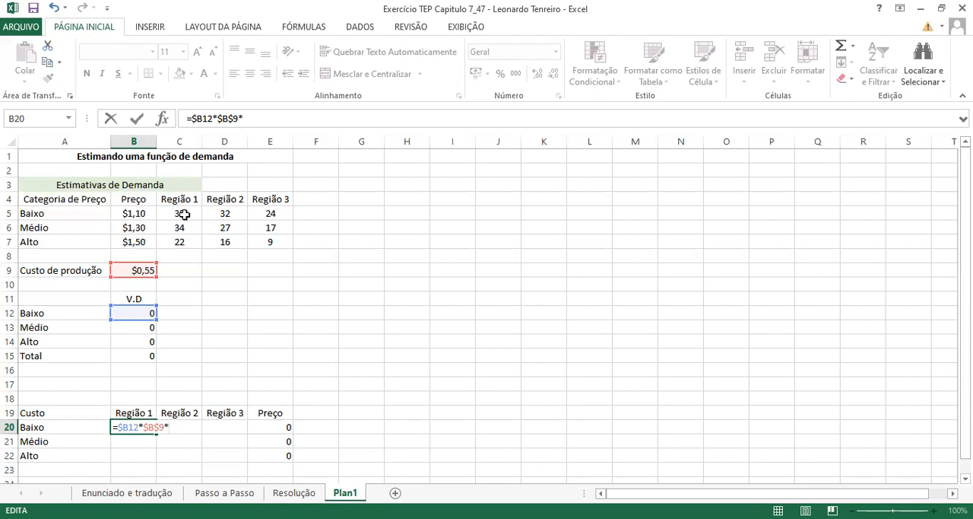
click(184, 215)
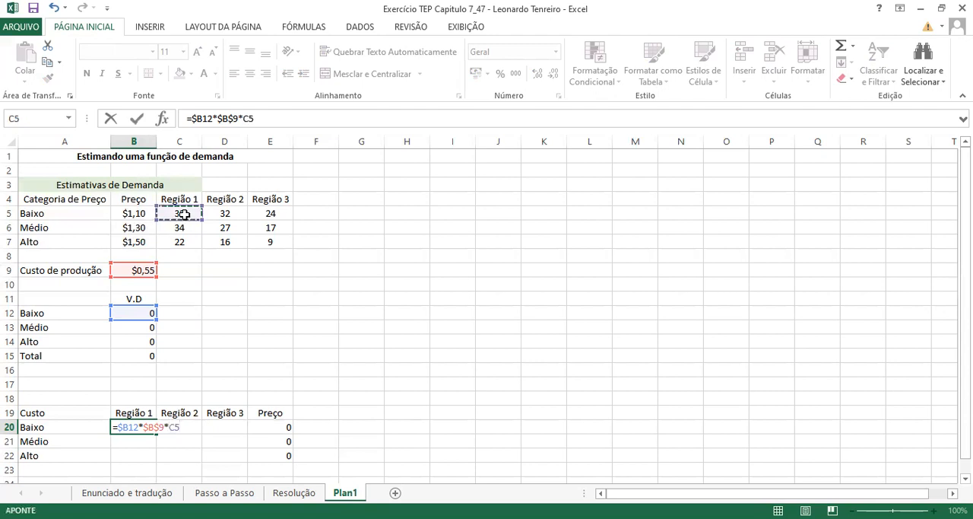
key(Return)
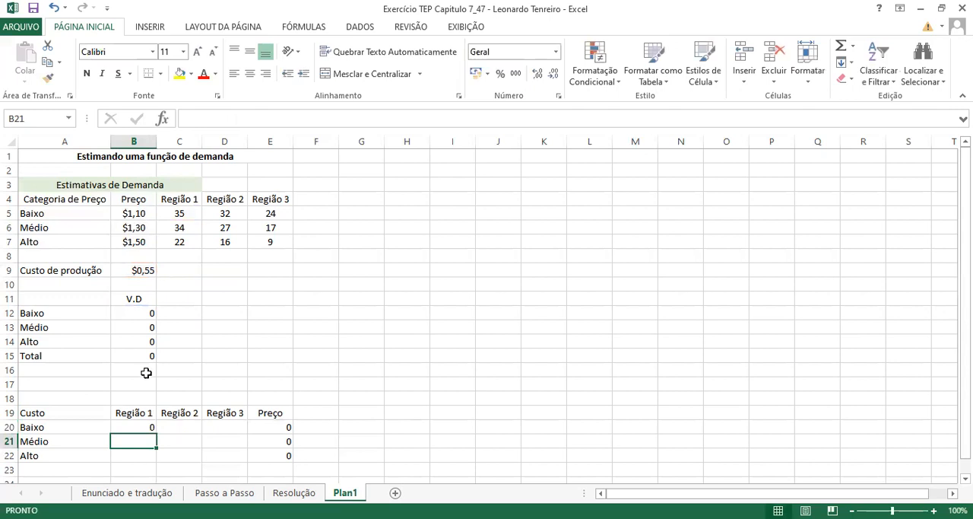
- Copy the B20 cost formula across the Baixo row to C20:D20
click(142, 427)
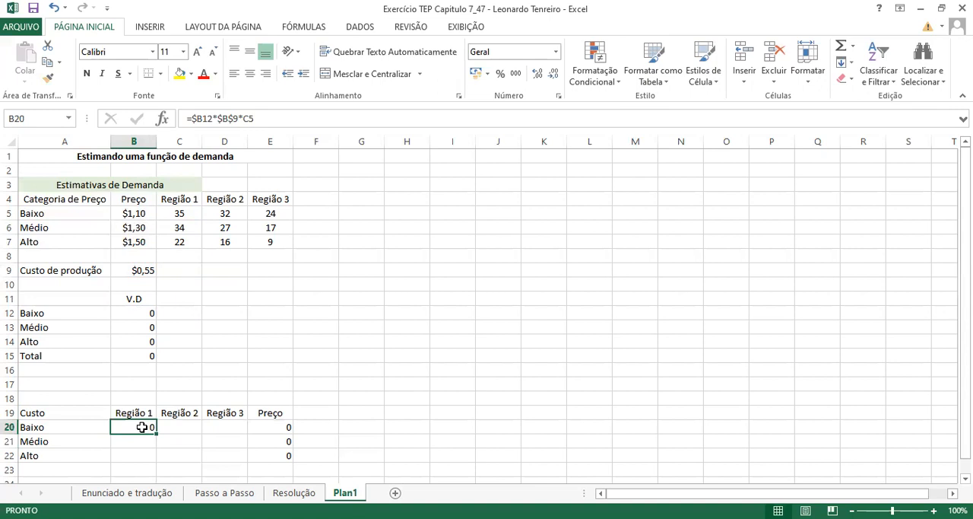
drag(156, 431, 234, 429)
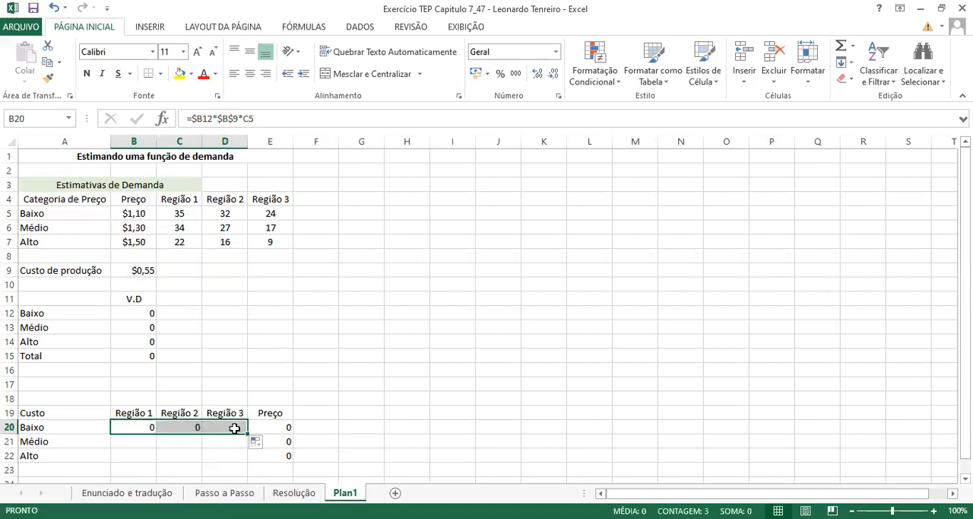
- Check the cell references in the Baixo cost formulas for all three regions in B20:D20
click(190, 429)
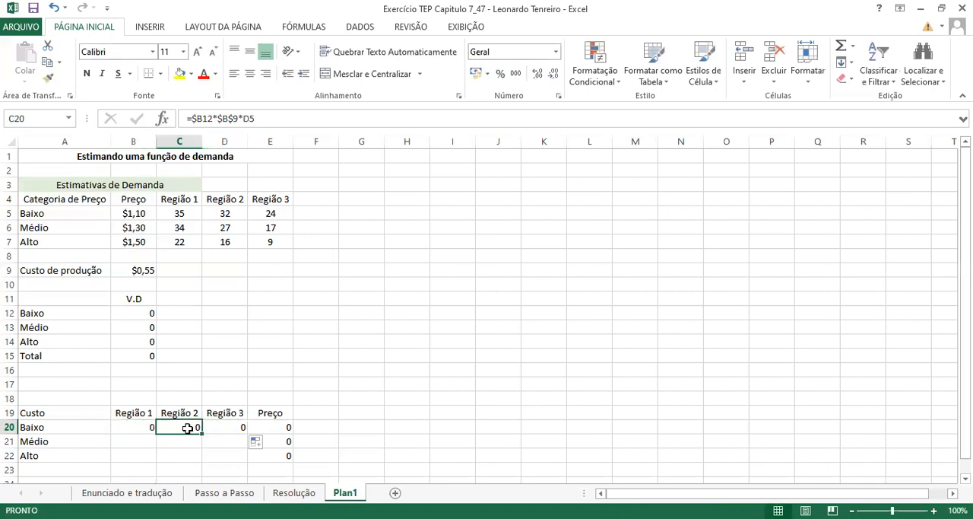
click(149, 426)
click(158, 427)
click(141, 427)
click(157, 432)
click(184, 427)
double_click(183, 427)
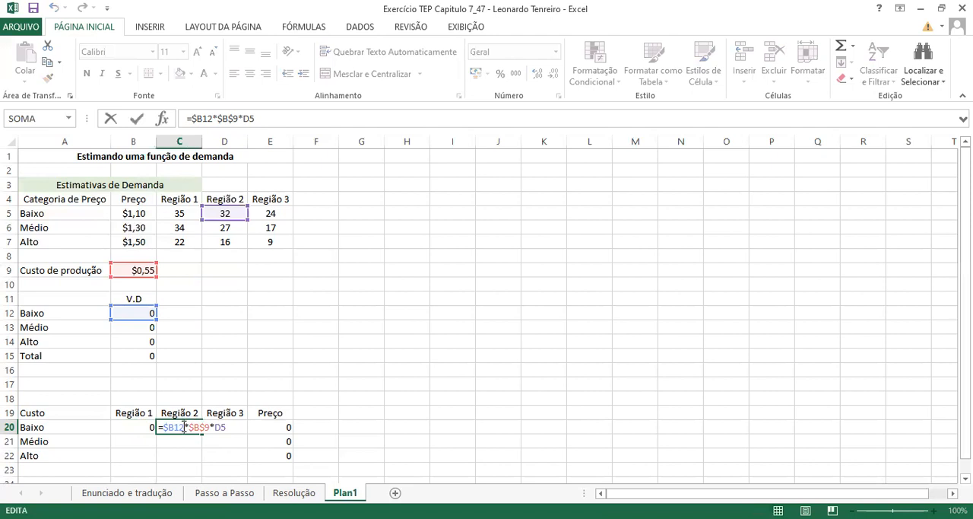
key(Escape)
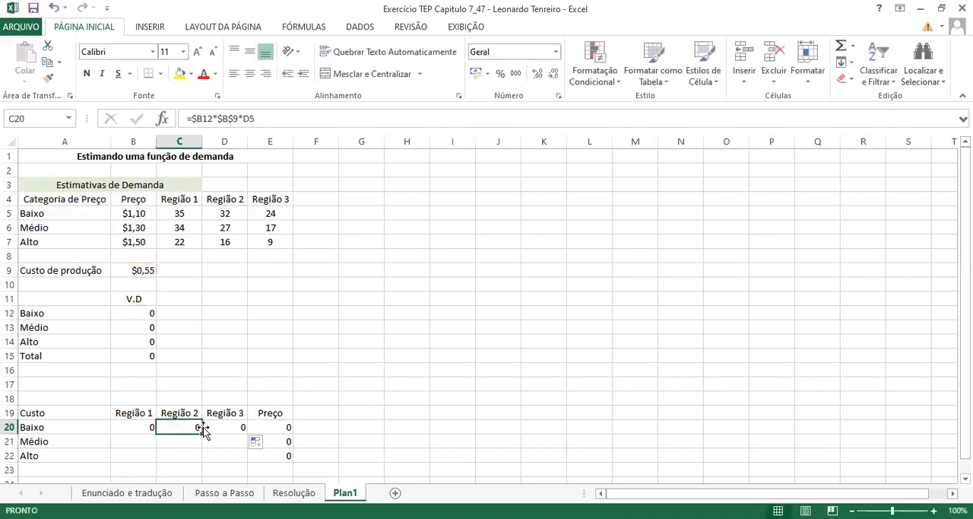
click(227, 428)
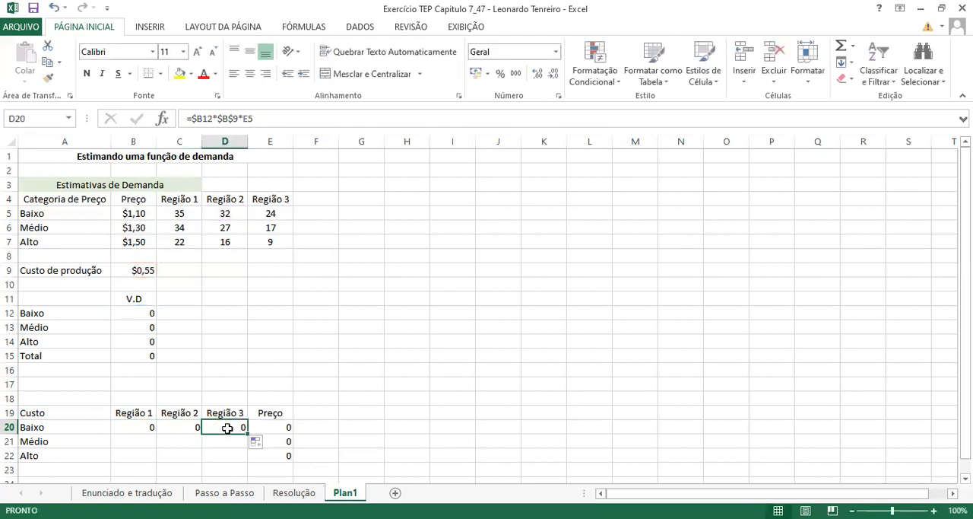
click(152, 428)
key(Right)
key(Right)
key(Left)
key(Left)
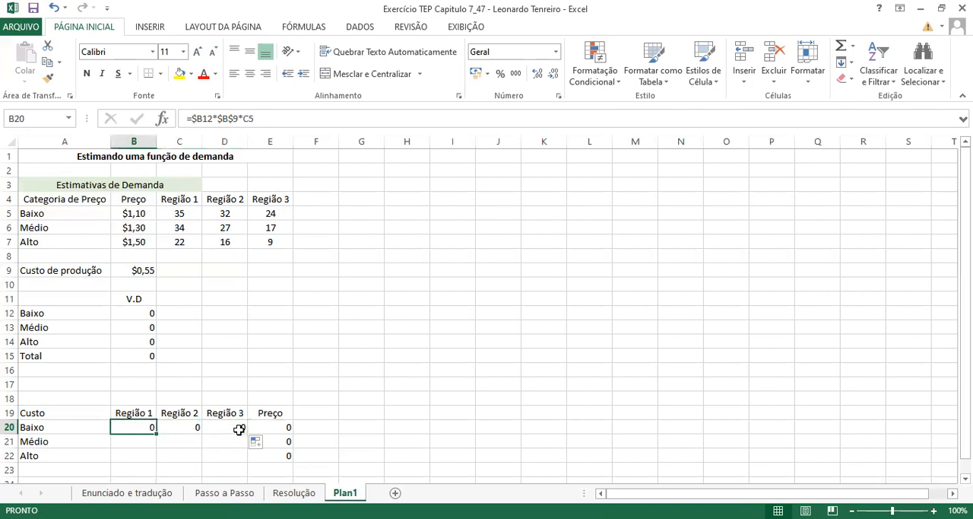
- Fill the Região 1 cost formula from B20 down to B21, and copy it across the Médio row to C21:D21
drag(156, 432, 153, 441)
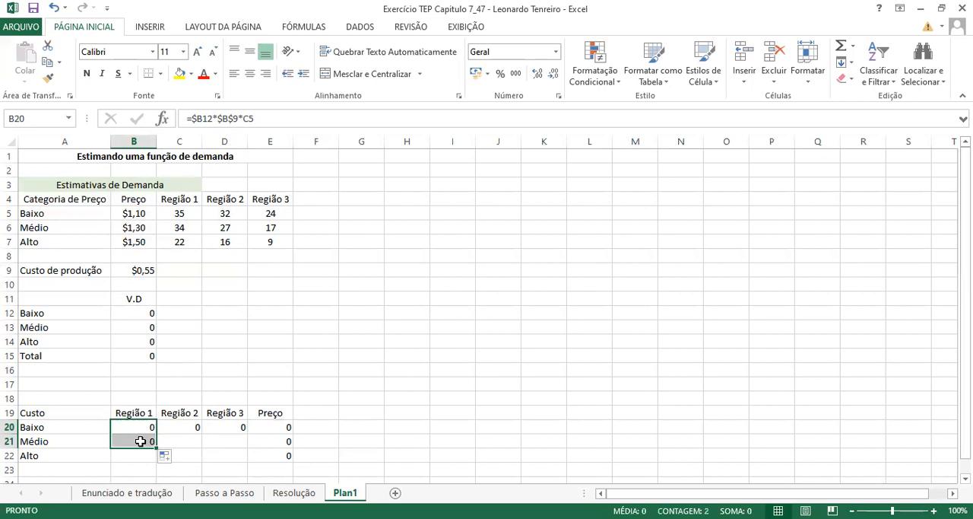
click(141, 441)
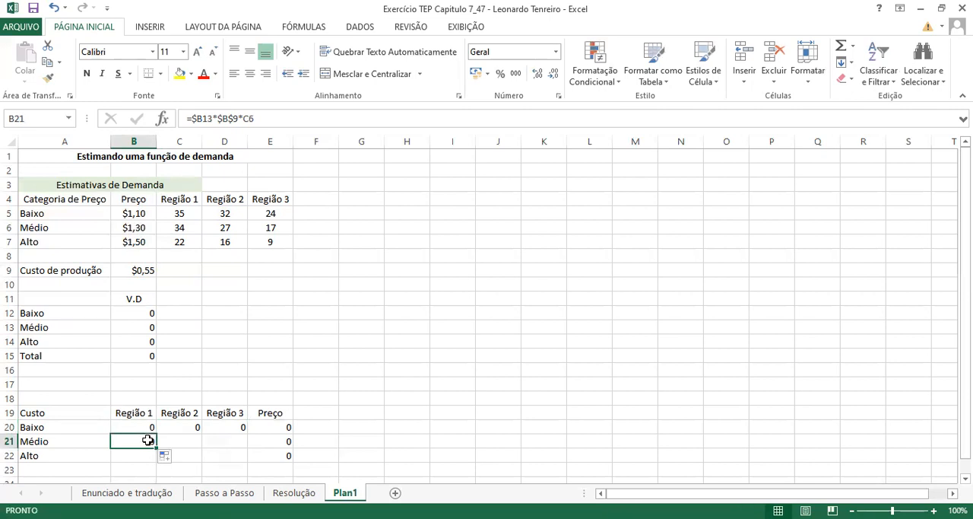
click(206, 120)
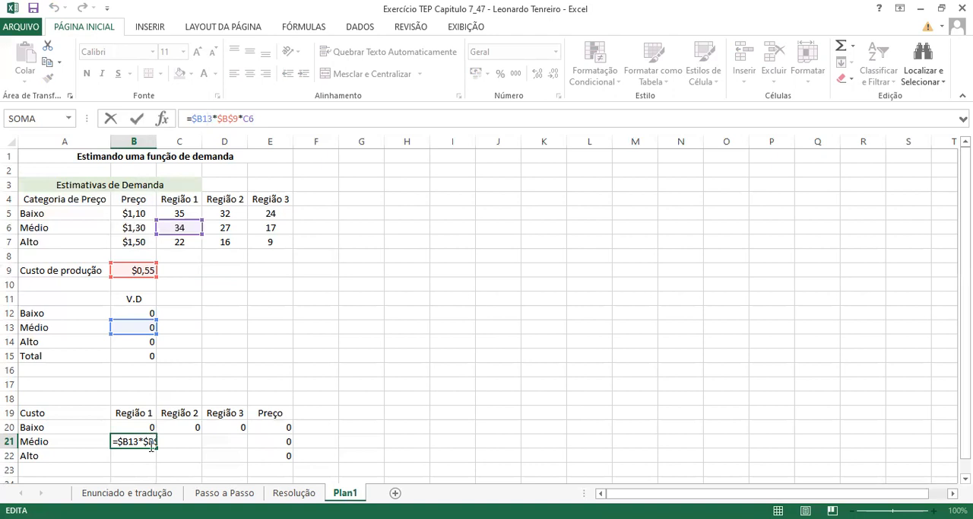
key(Return)
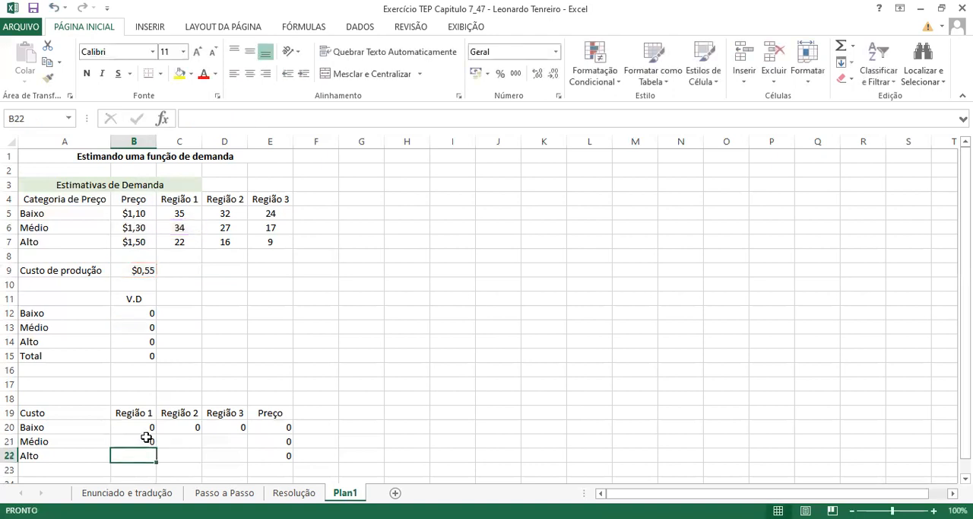
click(146, 437)
drag(156, 447, 241, 448)
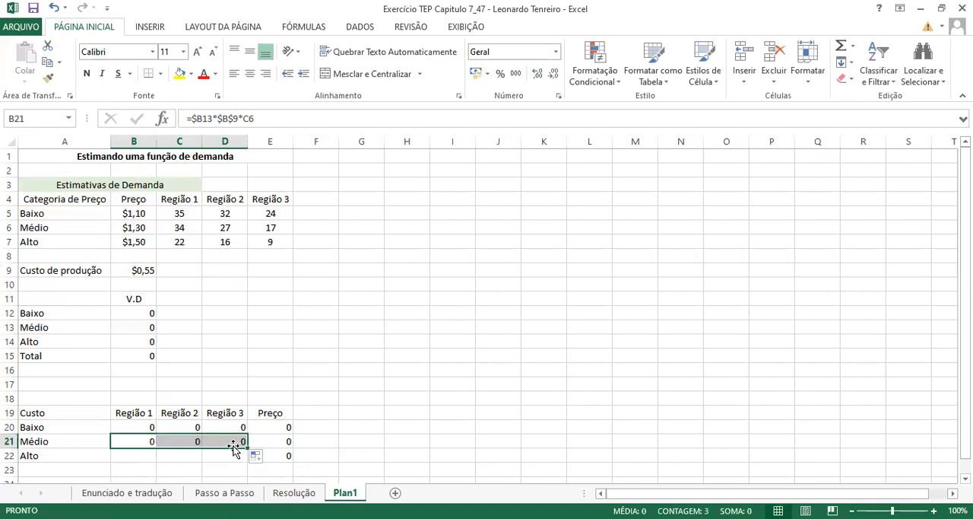
- Check the cell references in the Médio cost formulas for all three regions in B21:D21
click(190, 441)
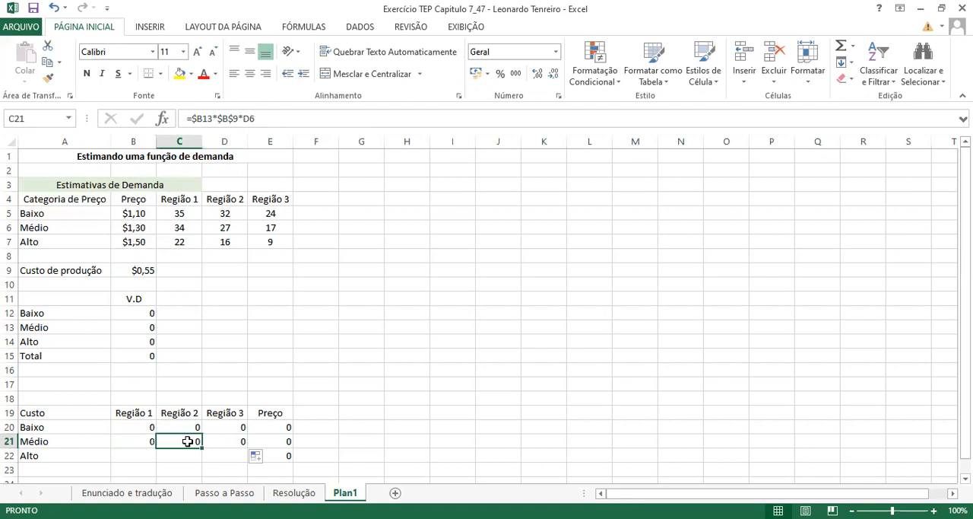
click(147, 443)
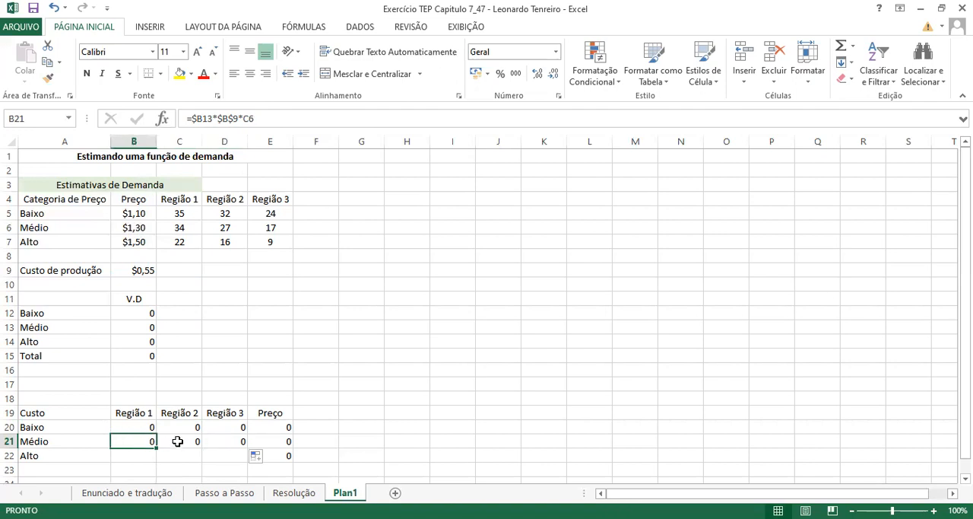
click(177, 441)
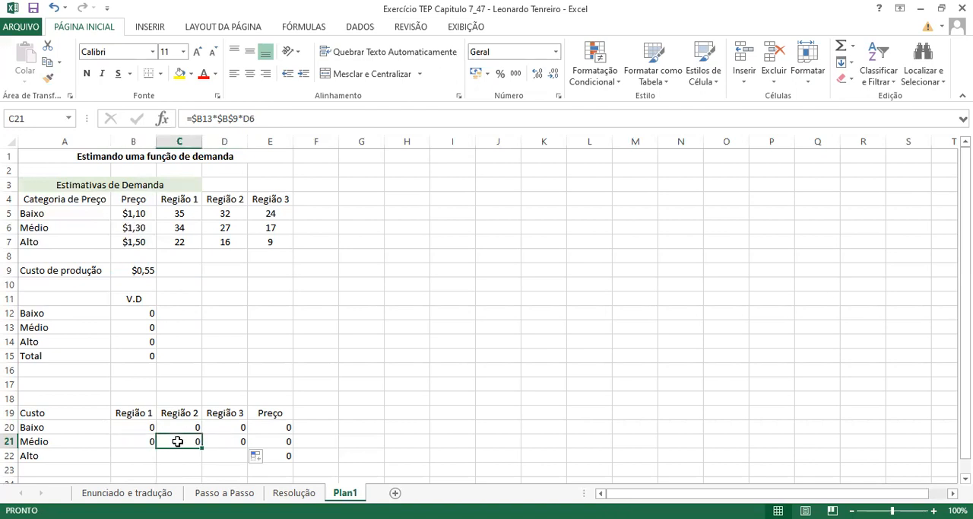
click(216, 441)
click(184, 442)
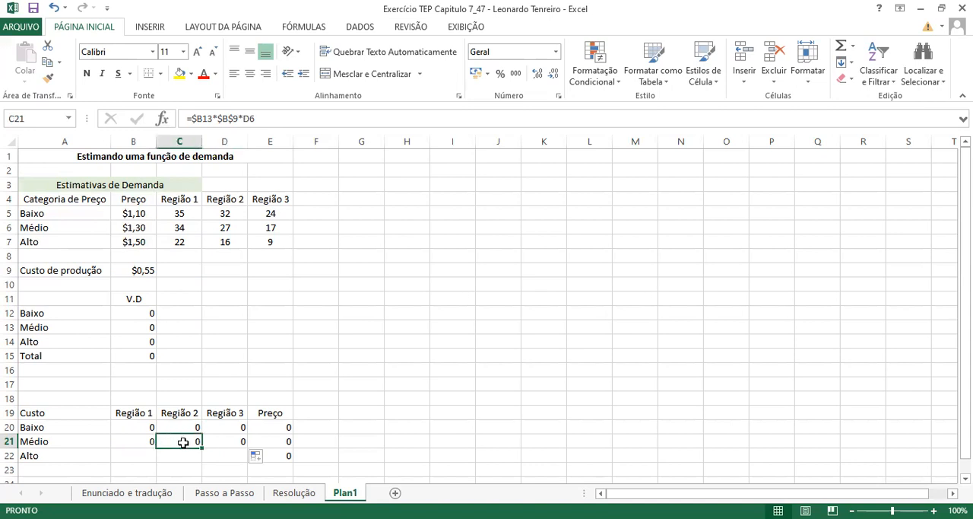
click(143, 442)
click(174, 442)
click(211, 444)
- Fill the Região 1 cost formula from B21 down to B22, and copy it across the Alto row to C22:D22
click(151, 449)
drag(155, 447, 152, 461)
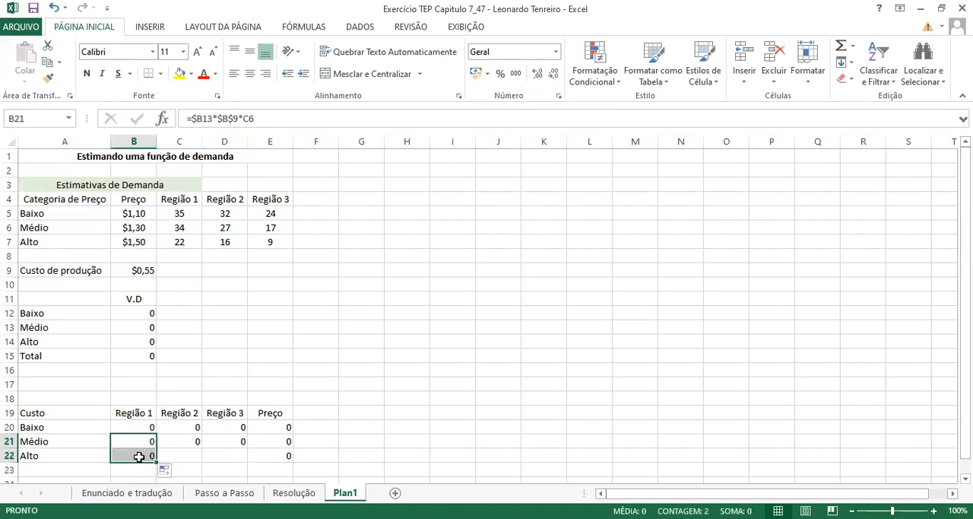
click(139, 457)
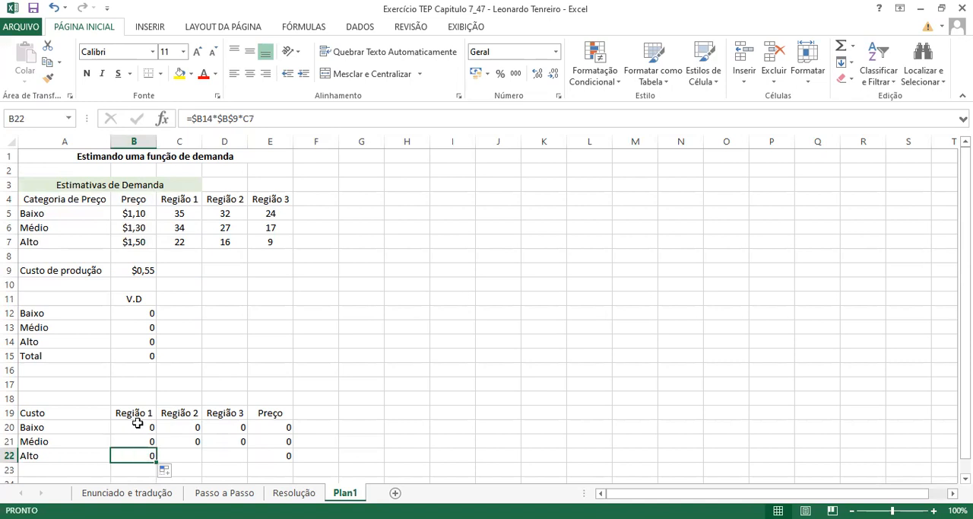
click(126, 340)
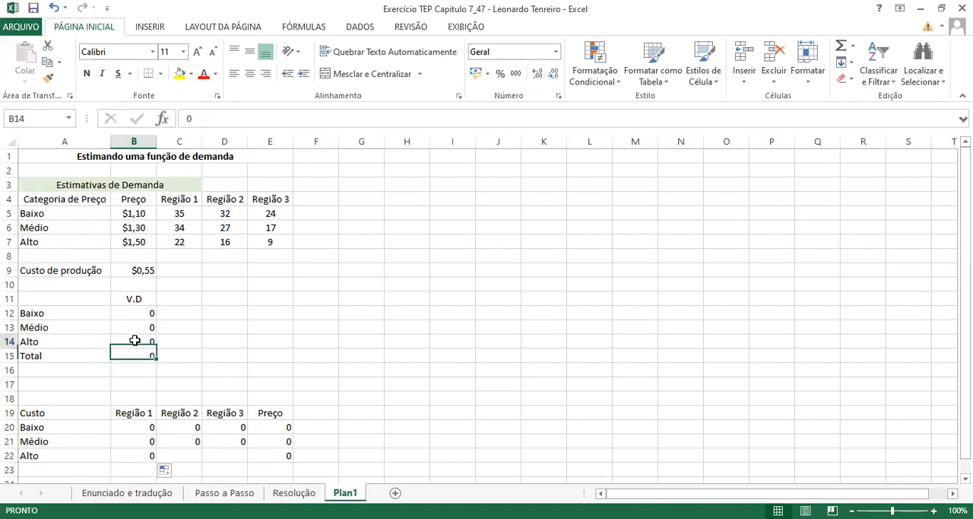
click(143, 458)
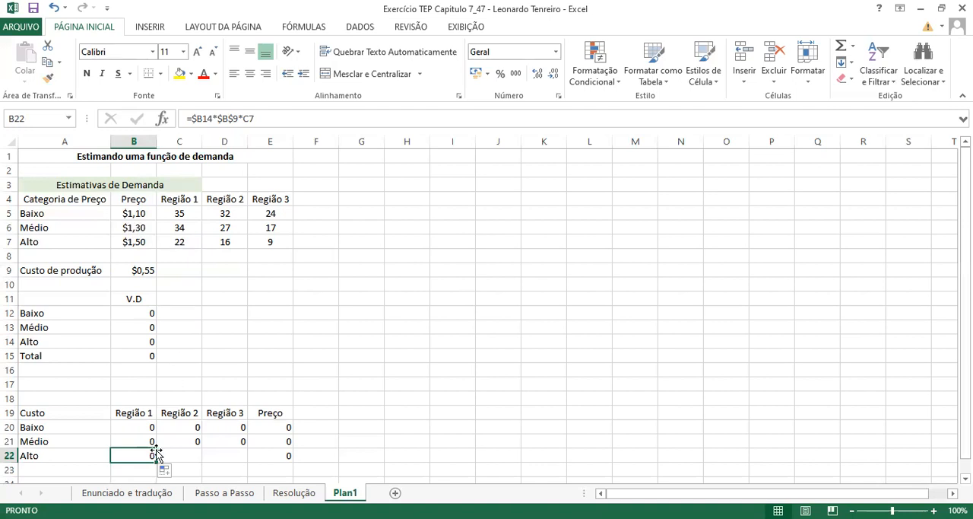
drag(155, 459, 234, 458)
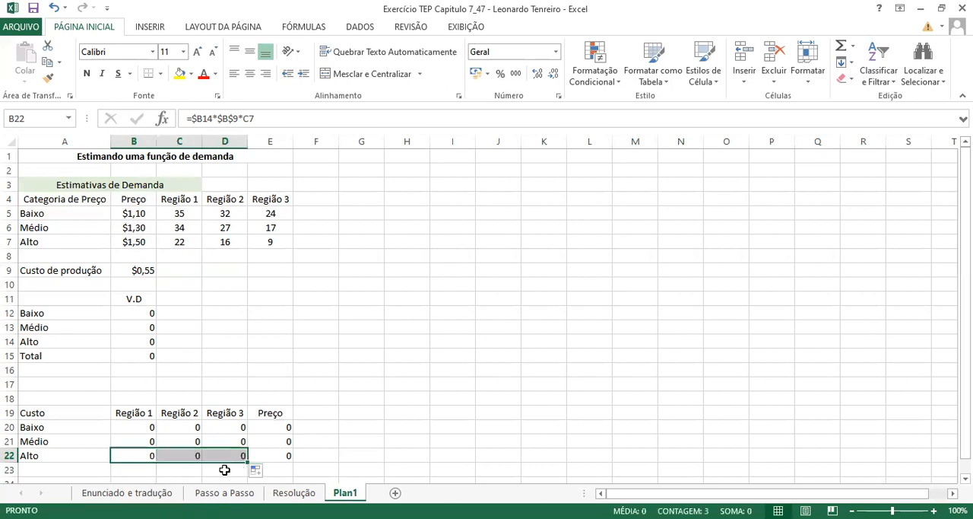
- Label cell D23, below the cost table's Região 3 column, as Total Cust
click(224, 469)
text(Total)
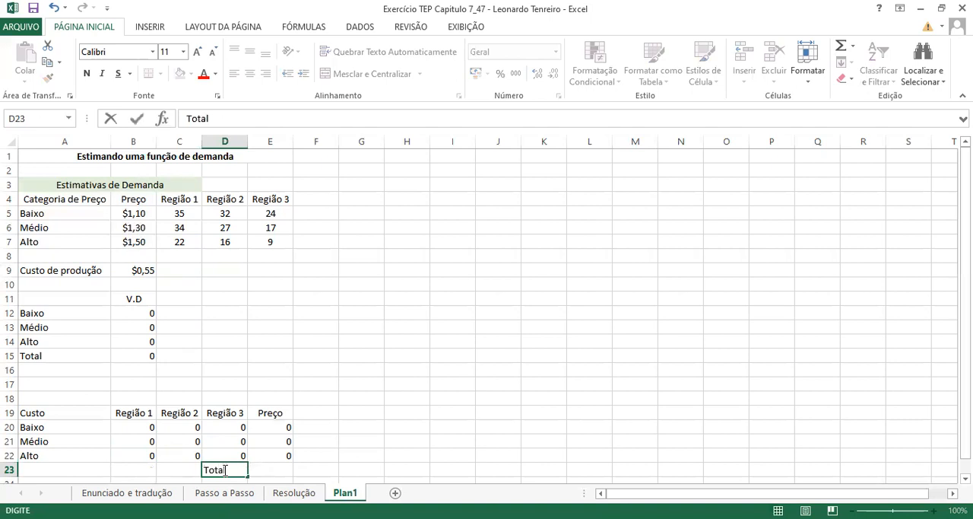
text( Cust)
click(296, 470)
- Enter the formula =SOMA(E20:E22) in E23 to total the costs of the three price categories
click(273, 470)
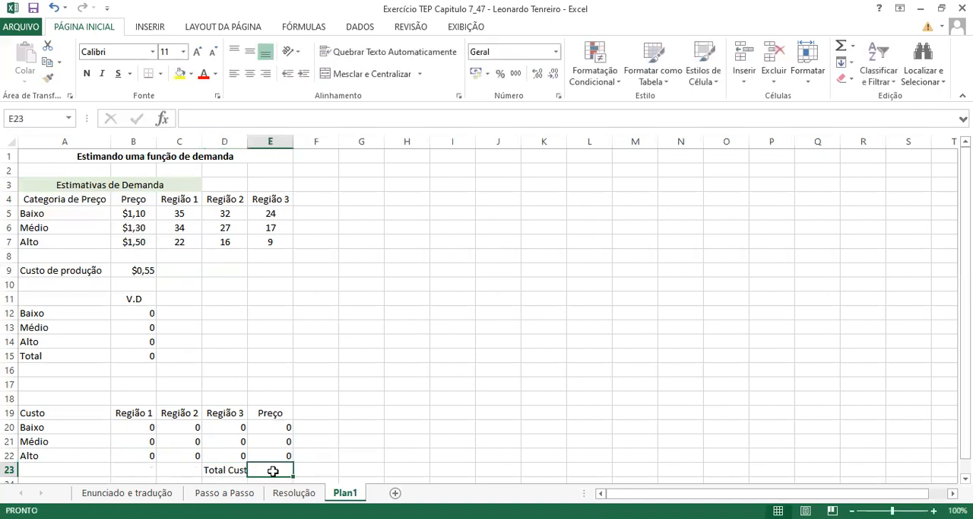
text(=)
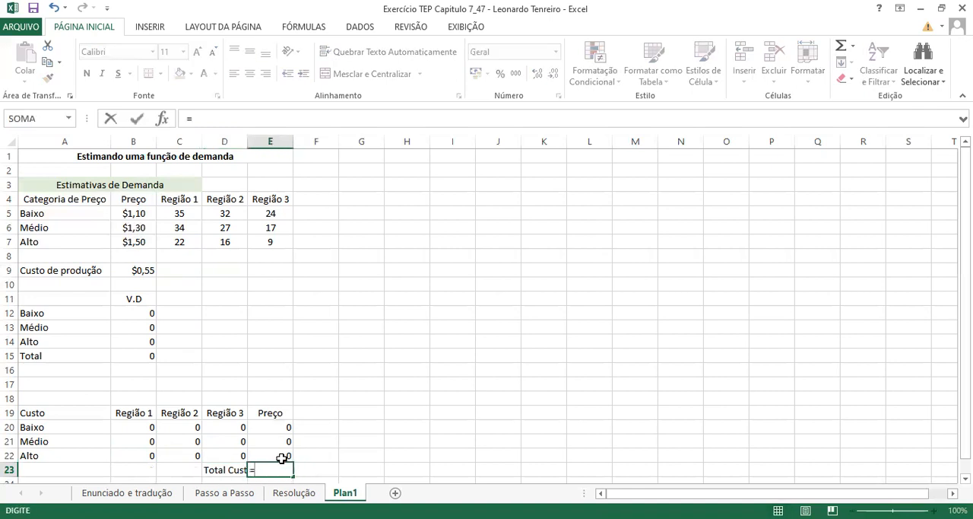
text(soma)
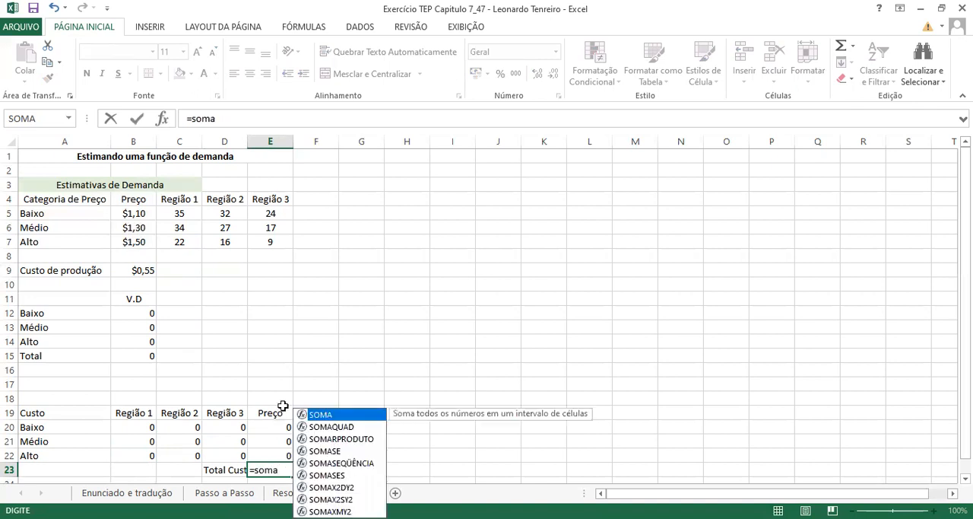
click(272, 432)
drag(272, 432, 272, 454)
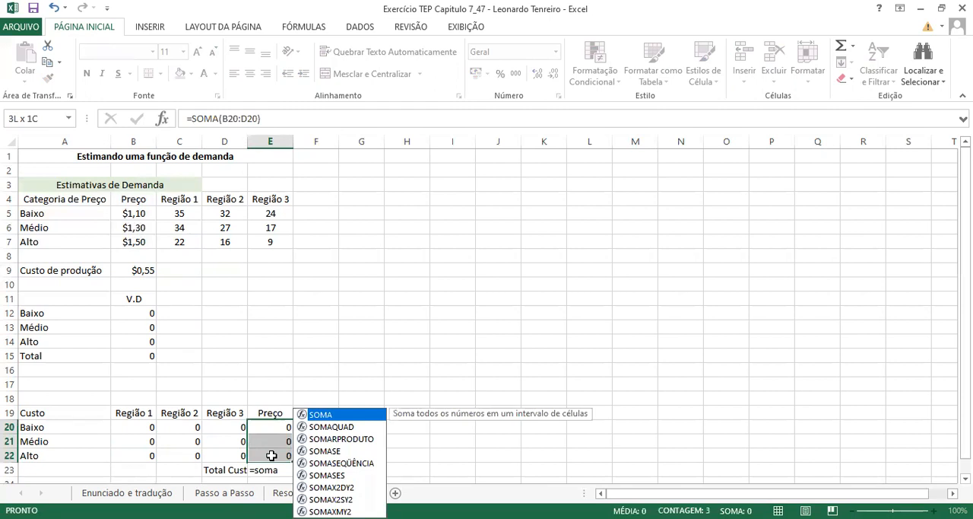
drag(271, 455, 271, 455)
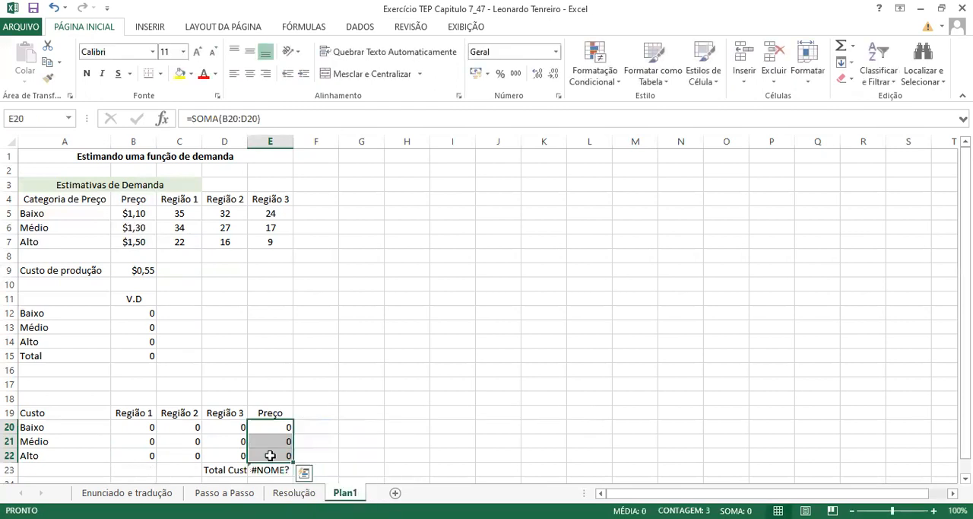
double_click(269, 469)
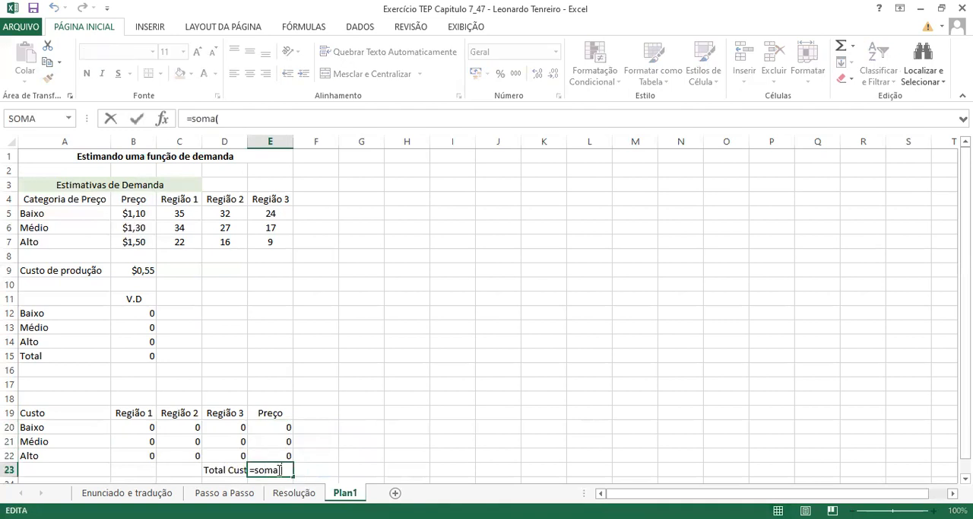
text(()
click(278, 432)
drag(278, 451, 276, 451)
text())
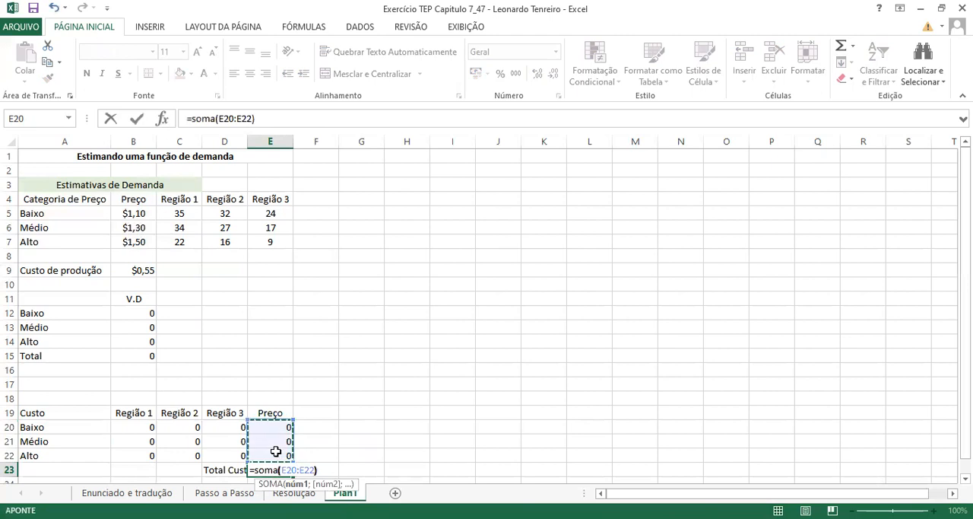
key(Return)
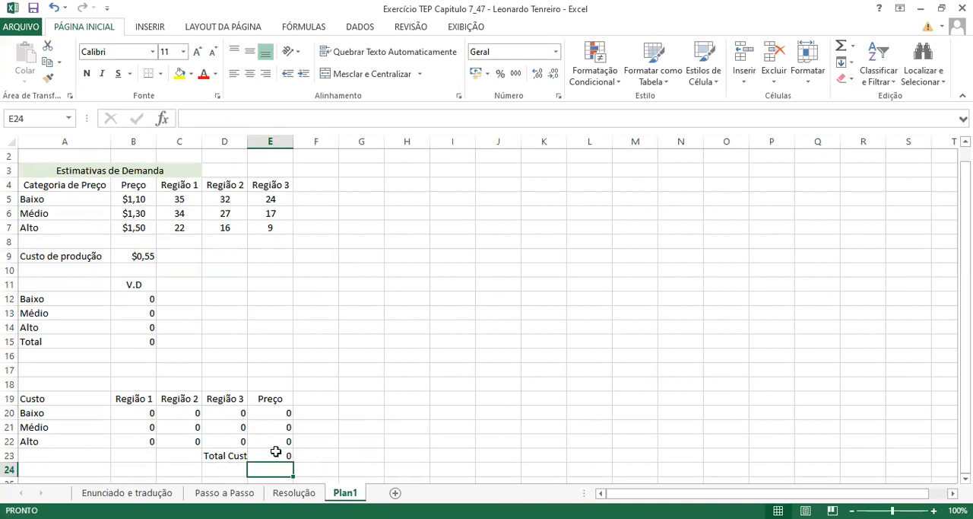
- Enter the heading Cobrança in A25 to start a new table below the cost table
key(Down)
key(Left)
key(Left)
key(Left)
key(Left)
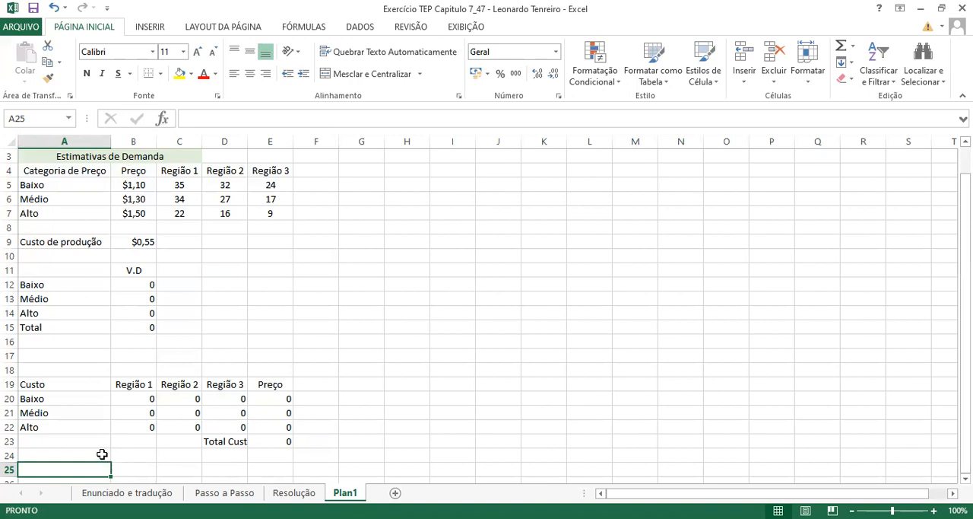
text(Co)
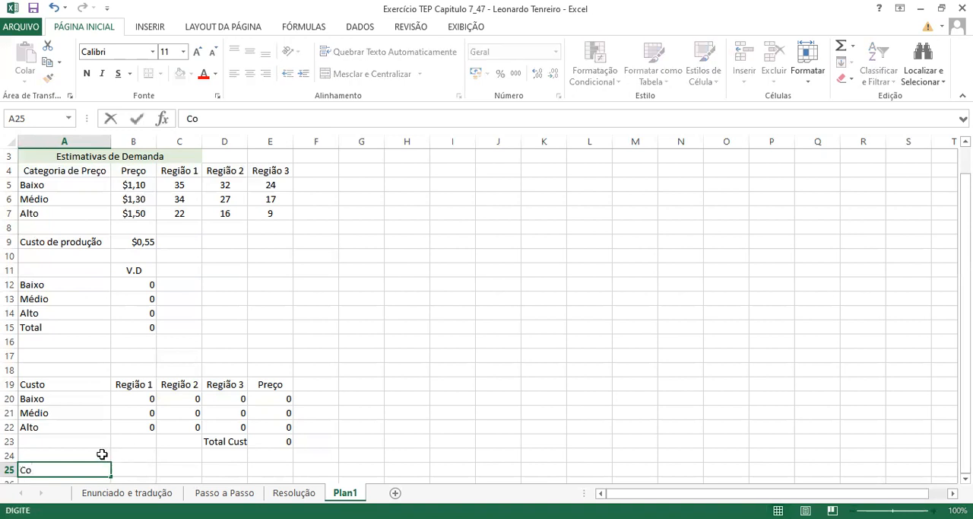
text(brança)
click(89, 448)
- Copy the Baixo, Médio and Alto labels from A20:A22 to A26:A28 under the Cobrança heading
key(Down)
key(Down)
key(Down)
key(Down)
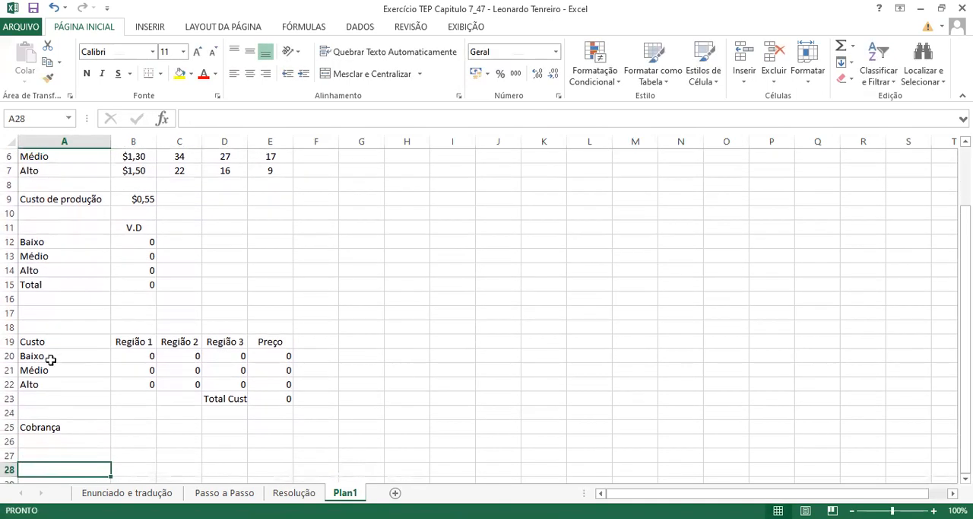
drag(50, 358, 47, 386)
key(ctrl+c)
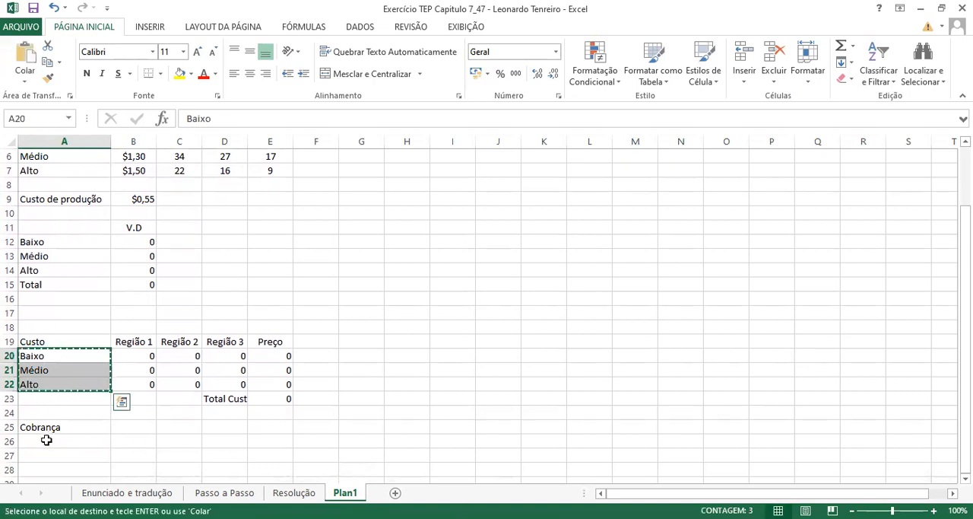
click(46, 439)
key(ctrl+v)
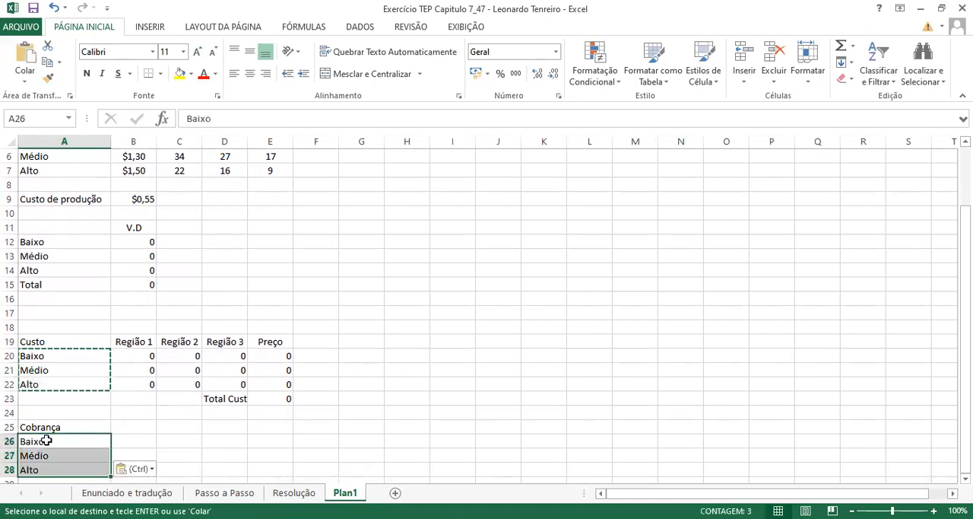
- Copy the Região 1 to Região 3 and Preço headers from B19:E19 to the Cobrança row at B25:E25
drag(116, 340, 274, 342)
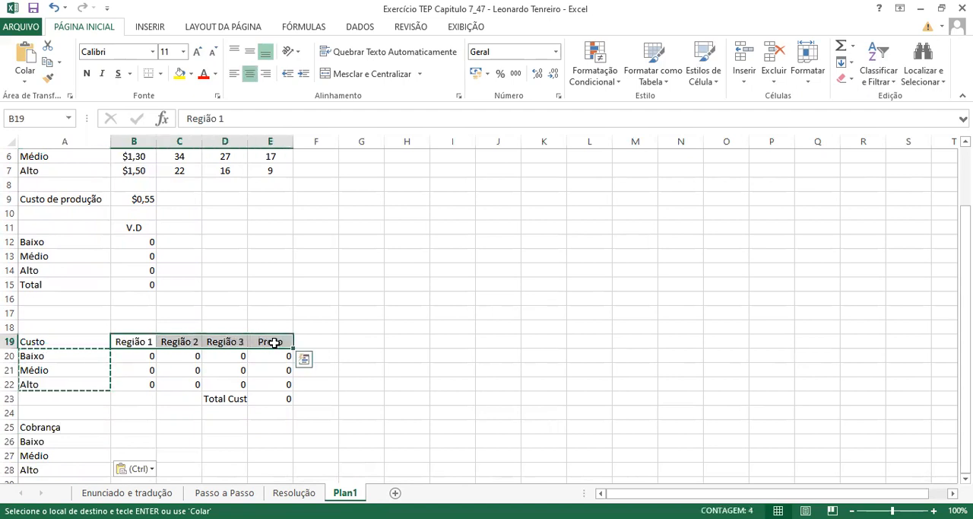
key(ctrl+c)
click(126, 427)
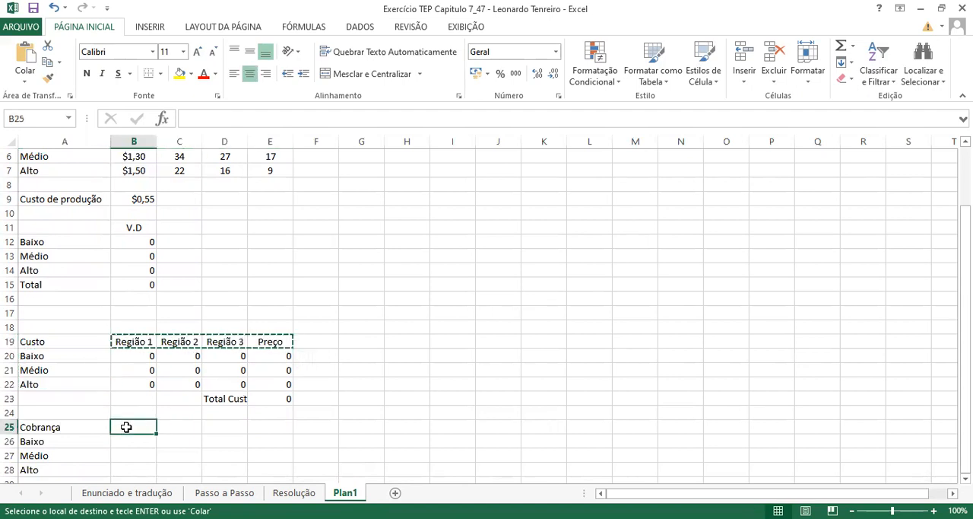
key(ctrl+v)
- Enter the formula =SOMA(B26:D26) in E26 to sum the Baixo row of the Cobrança table
click(268, 442)
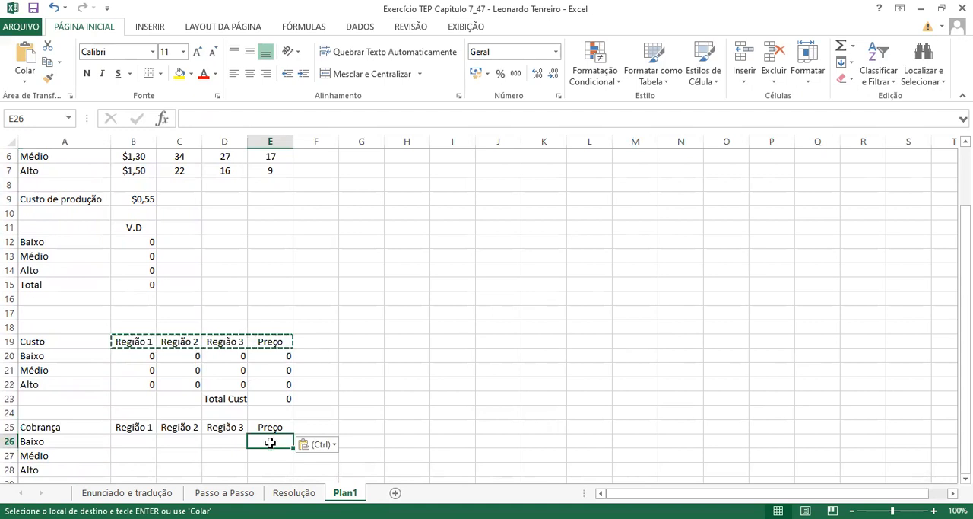
text(=)
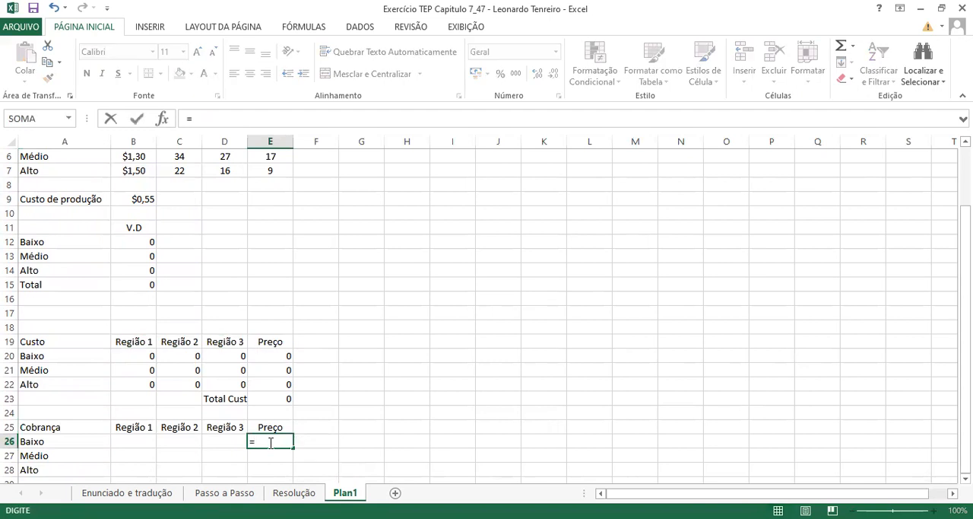
text(()
drag(133, 441, 213, 443)
text())
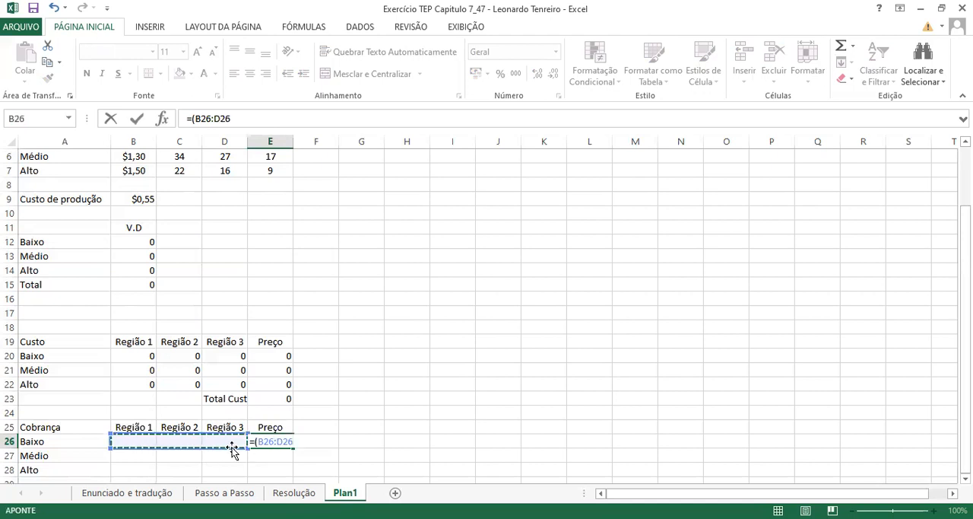
key(Return)
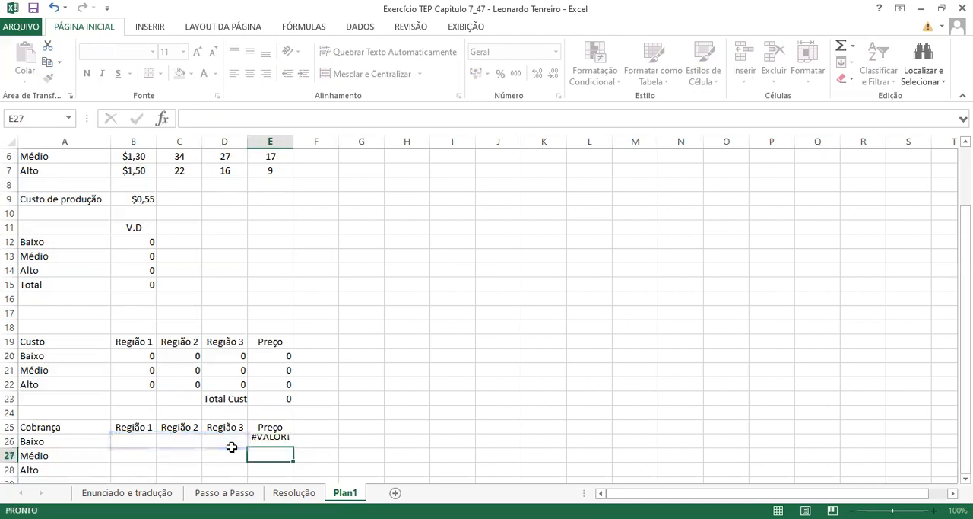
click(264, 441)
double_click(258, 441)
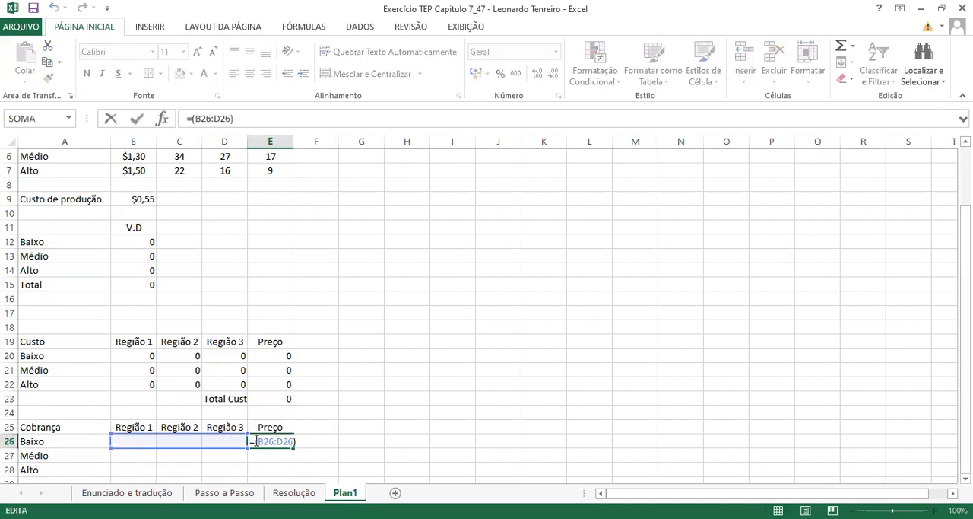
text(s)
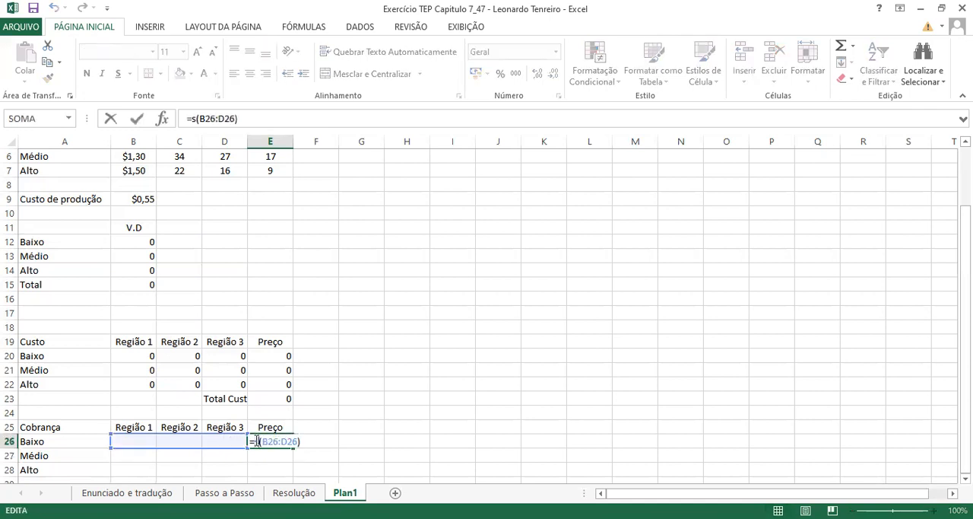
text(oma)
key(Return)
- Fill the Preço sum formula from E26 down to E27:E28 and check the ranges it references in both rows
click(259, 442)
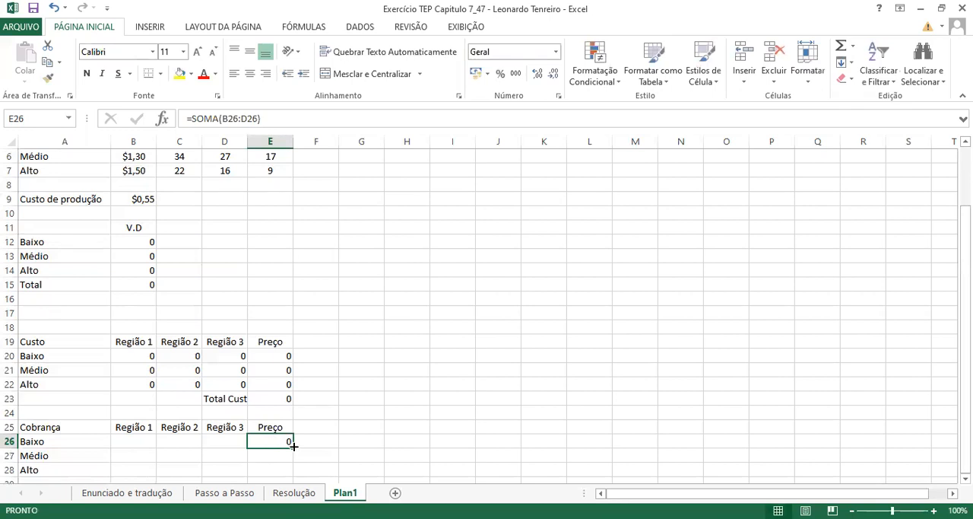
drag(294, 447, 285, 473)
click(277, 455)
double_click(277, 455)
double_click(277, 455)
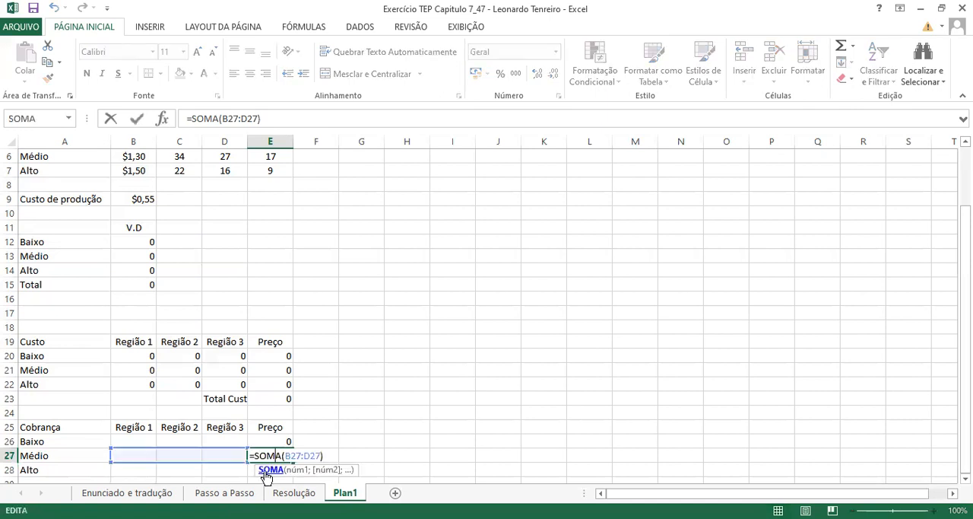
click(268, 469)
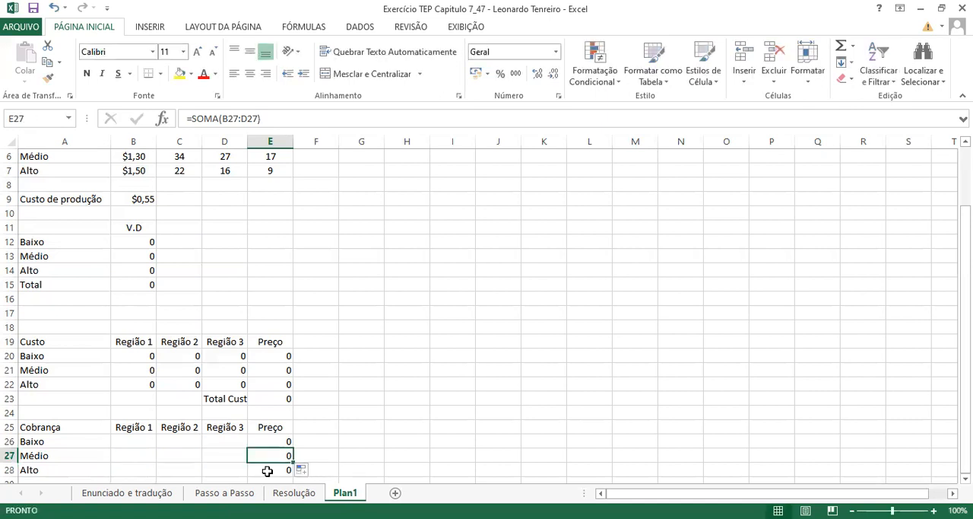
double_click(267, 470)
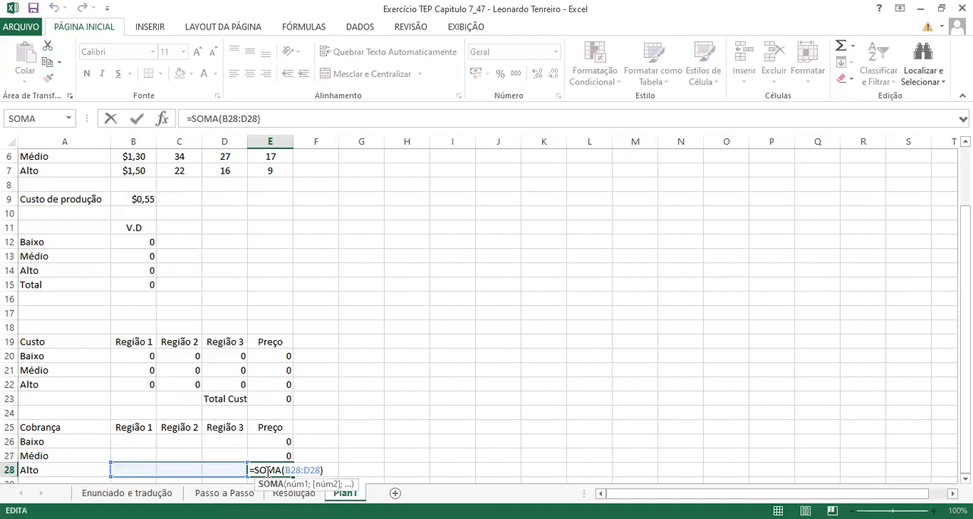
key(Escape)
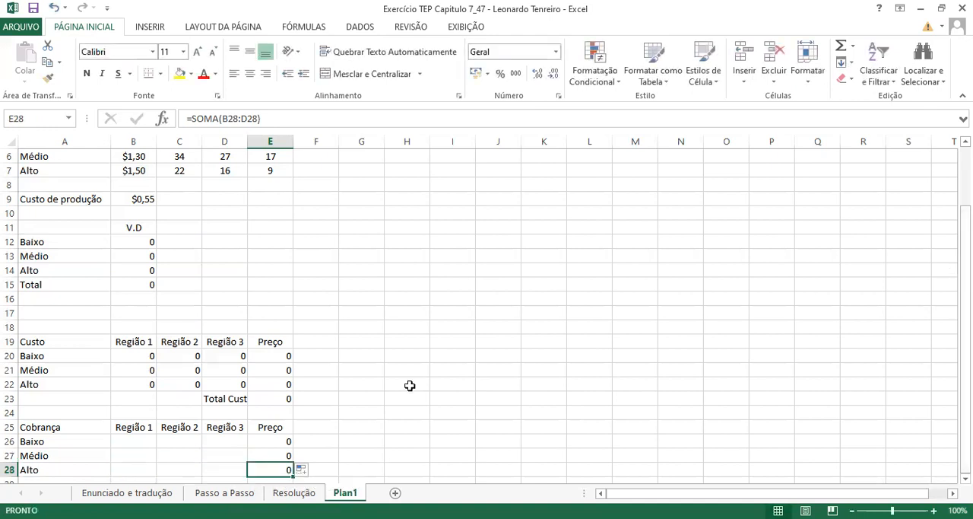
- Enter the label "Total Cob." in D29, below the Região 3 column of the Cobrança table
click(226, 480)
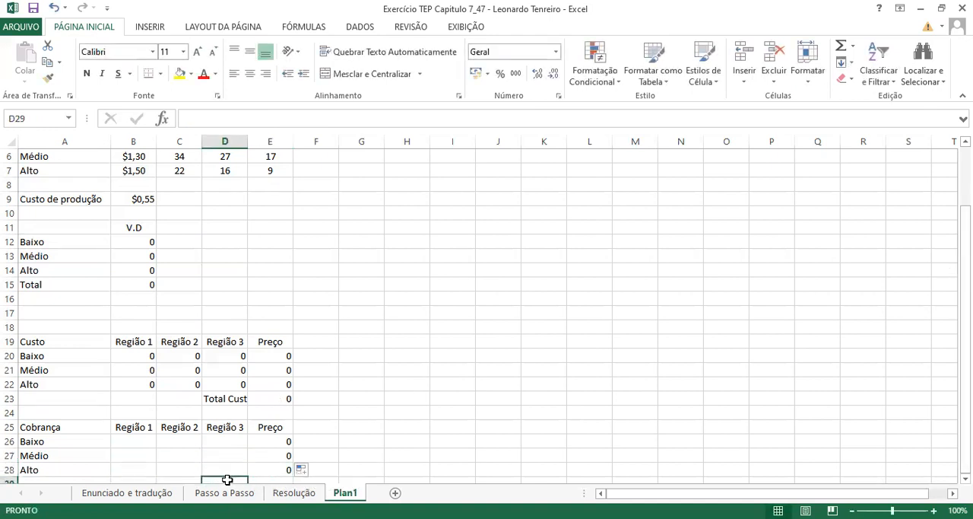
text(Total Cob.)
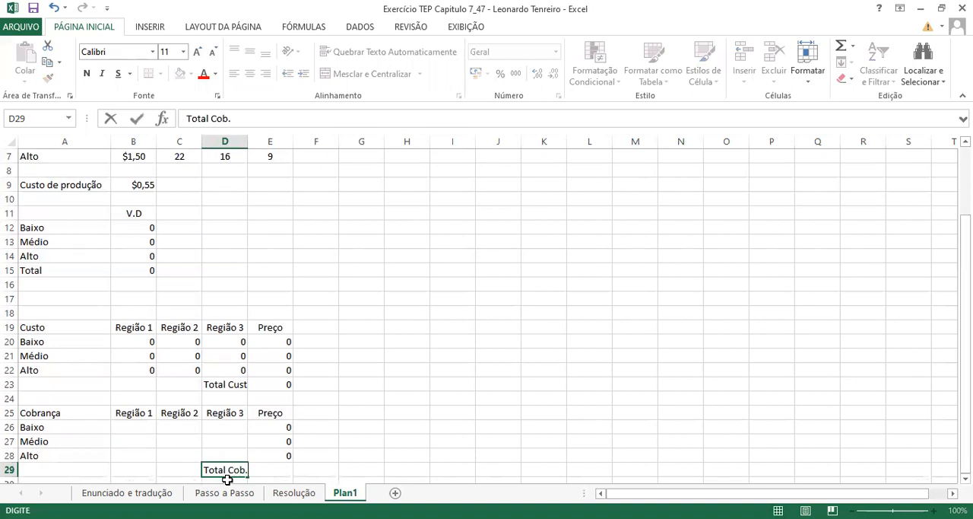
- Enter the formula =$B12*$B5*C5 in B26 for the Baixo revenue in Região 1 of the Cobrança table
click(142, 427)
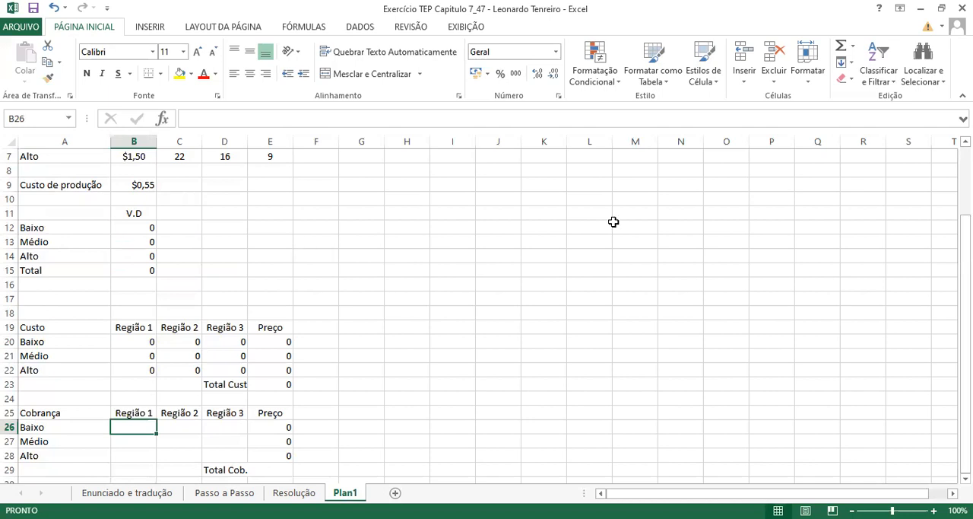
drag(964, 346, 964, 283)
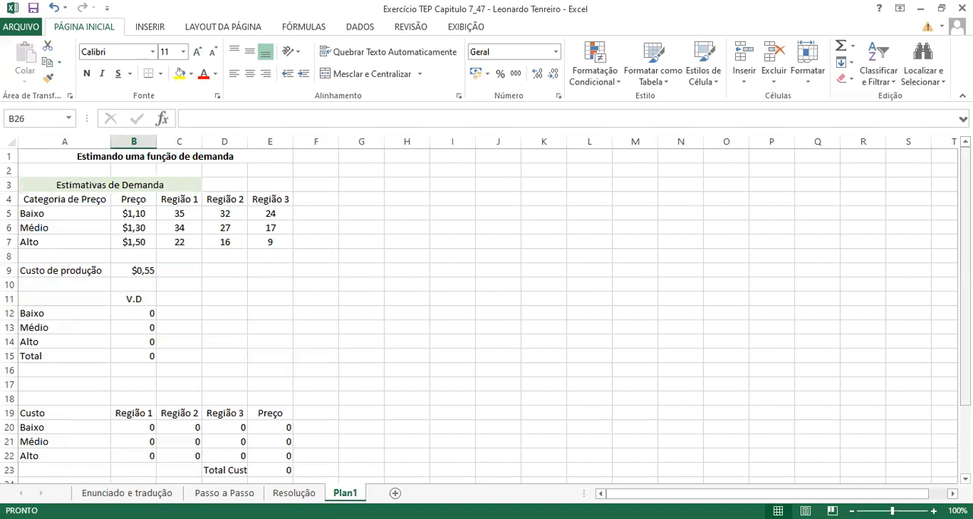
drag(964, 179, 964, 245)
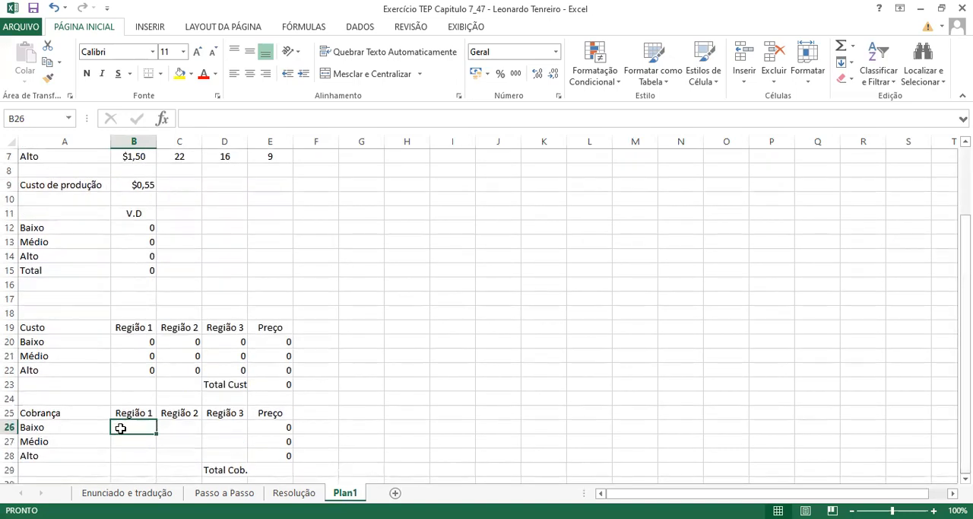
text(=)
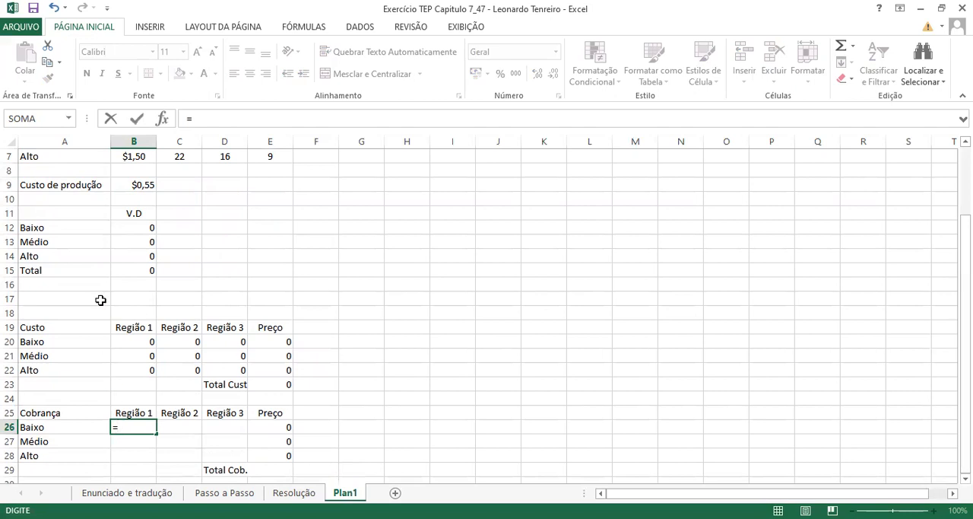
click(133, 227)
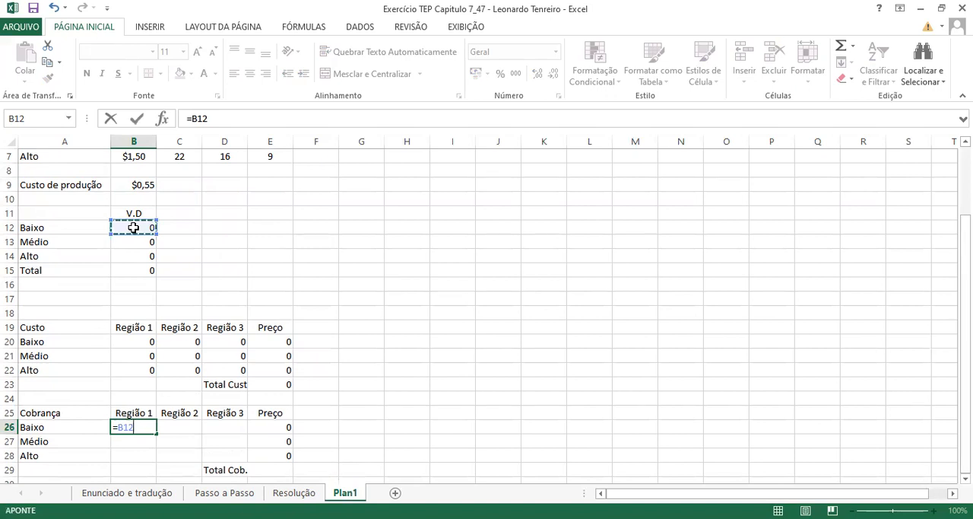
click(120, 427)
text($)
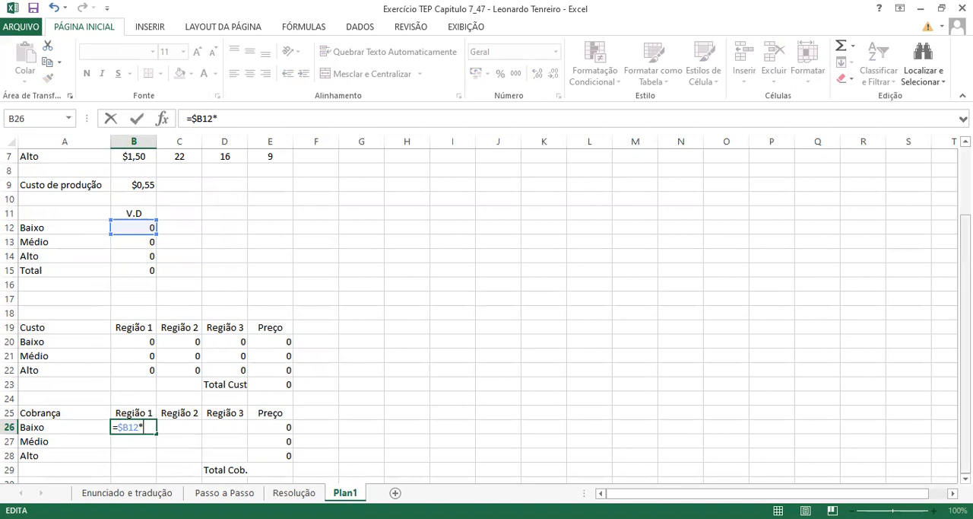
drag(965, 312, 965, 307)
click(137, 198)
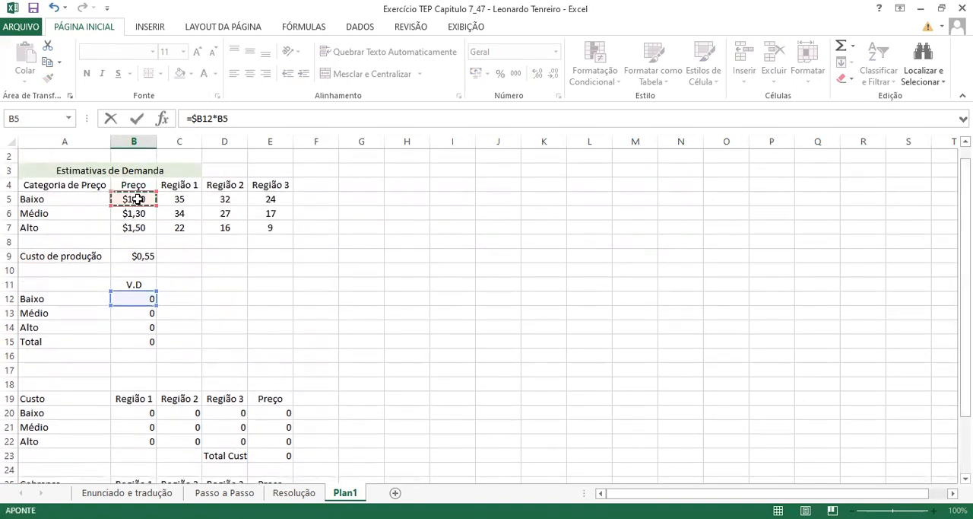
drag(965, 264, 965, 320)
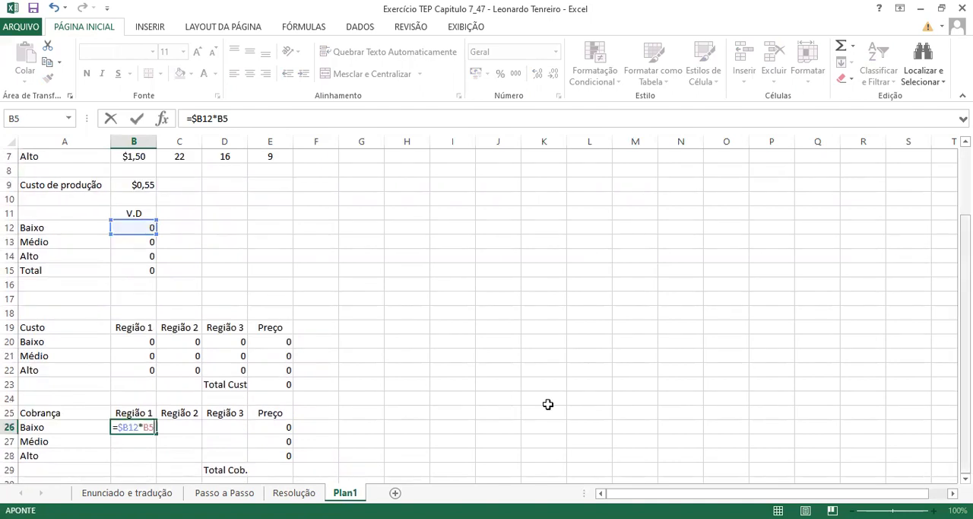
click(144, 429)
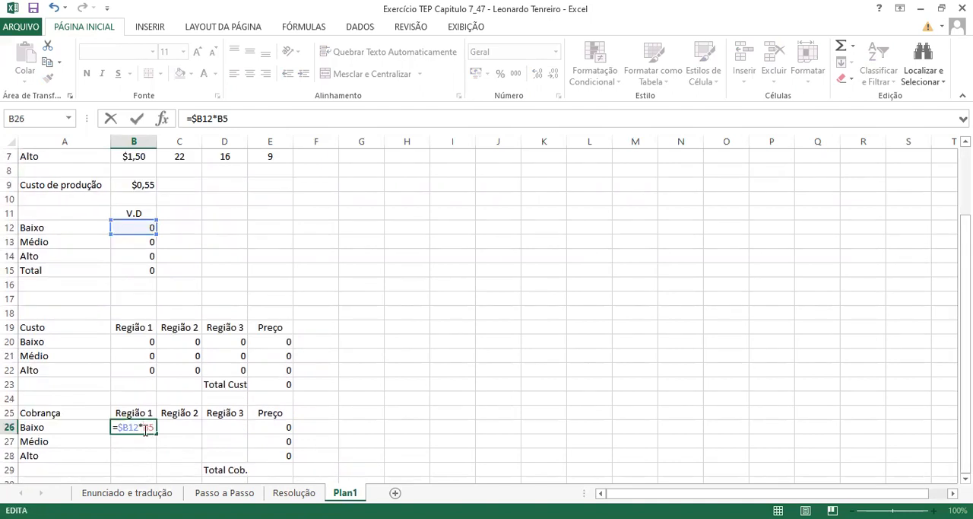
text($B5)
text(*)
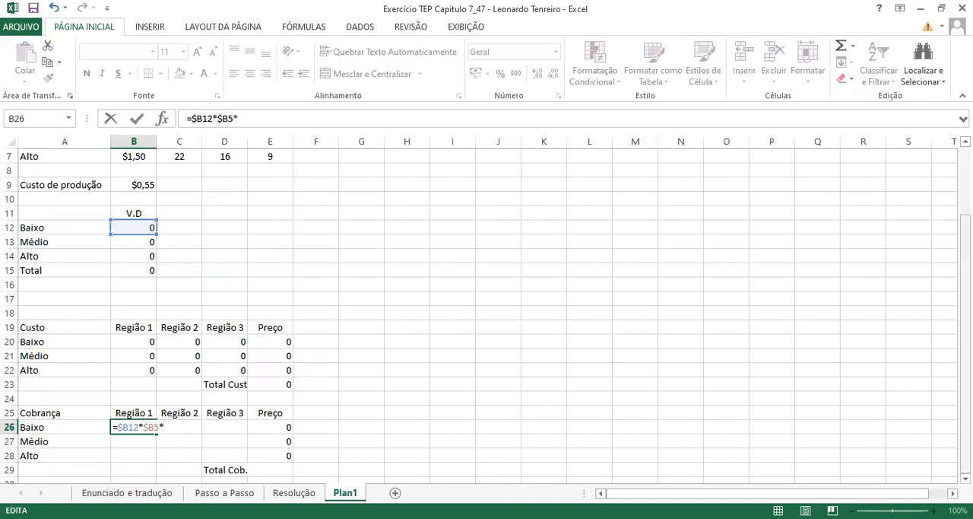
scroll(487, 315, up, 2)
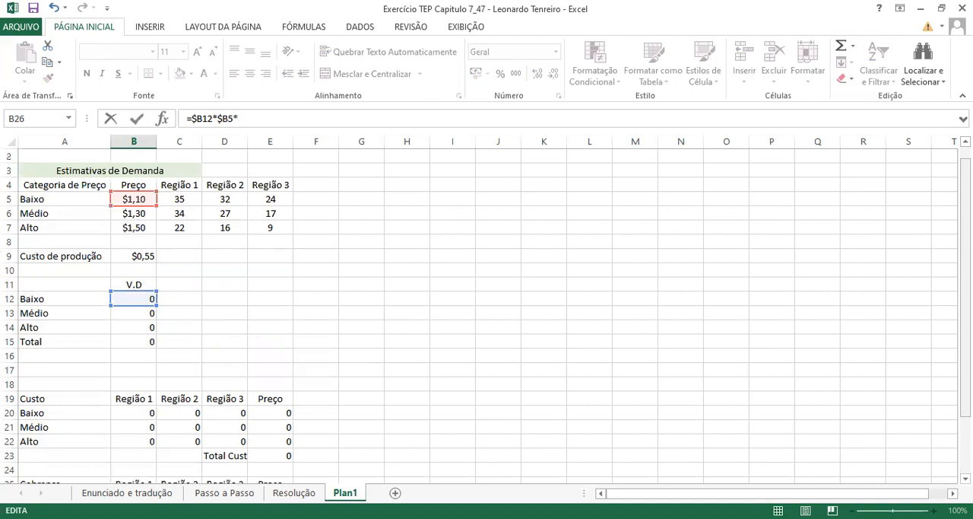
click(185, 200)
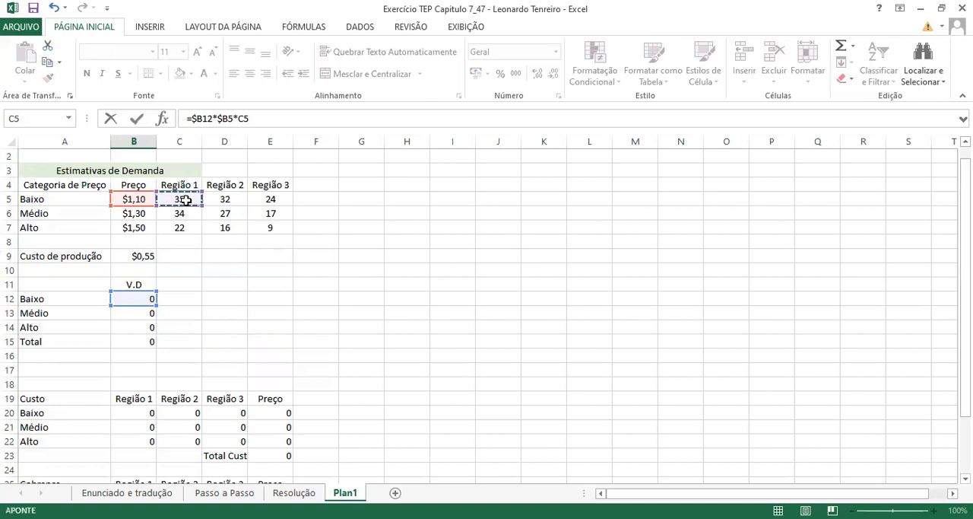
key(Return)
- Fill the B26 formula across to C26:D26 and check its references against the Baixo demand values in D5 and E5
click(139, 454)
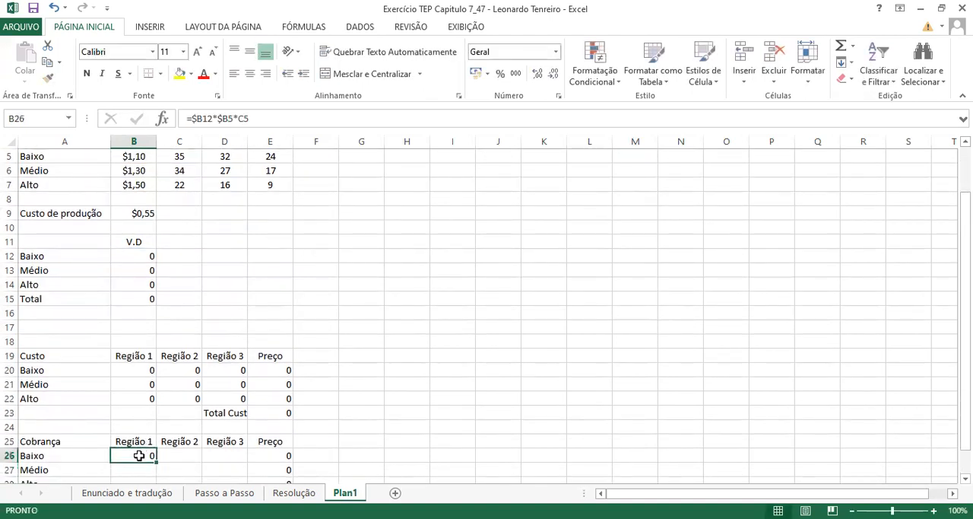
drag(966, 207, 966, 230)
drag(155, 434, 237, 430)
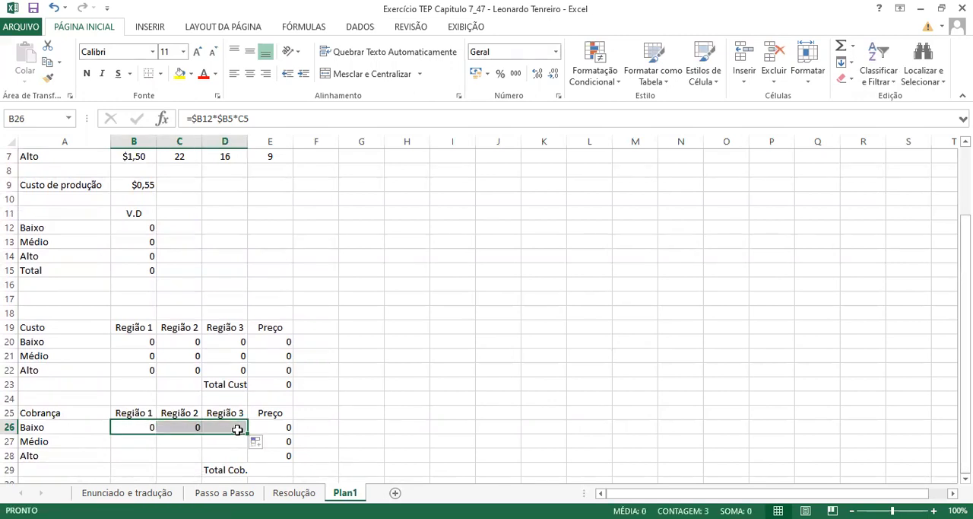
click(179, 428)
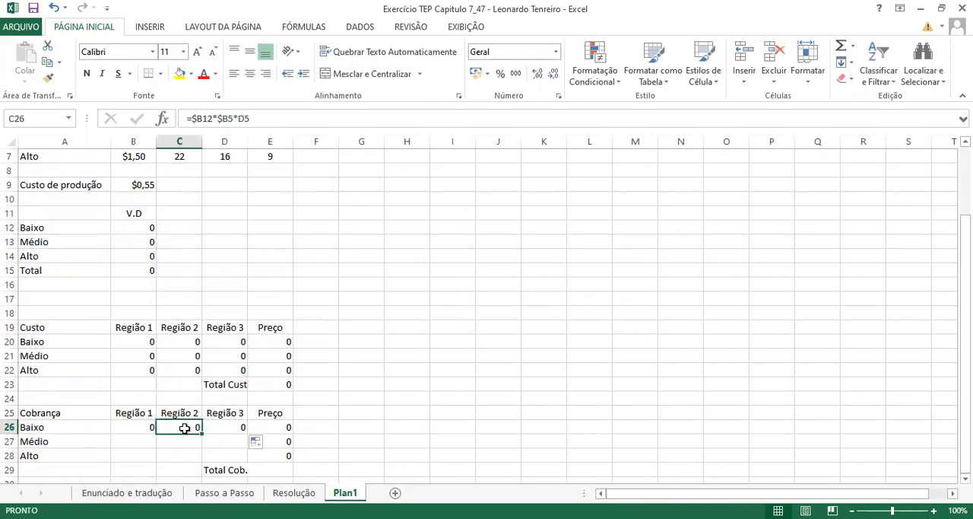
click(149, 428)
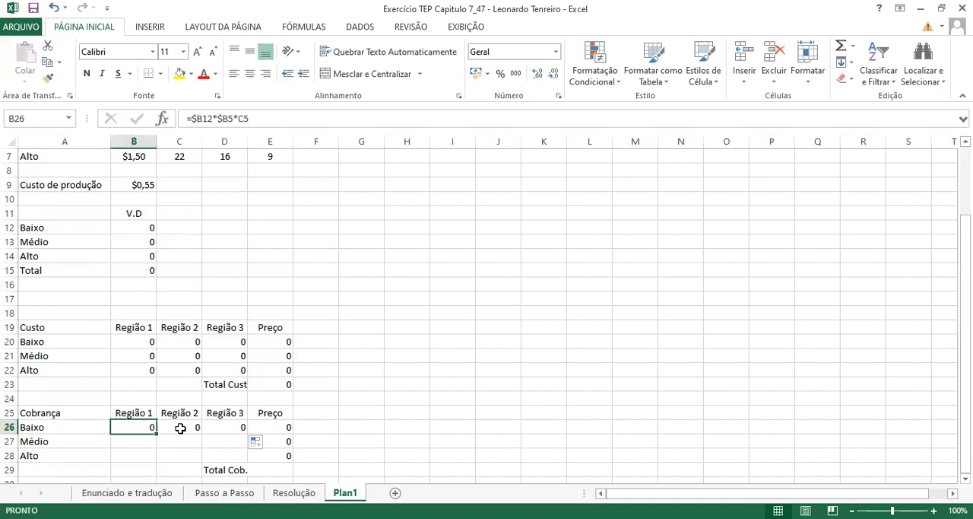
click(180, 428)
click(219, 428)
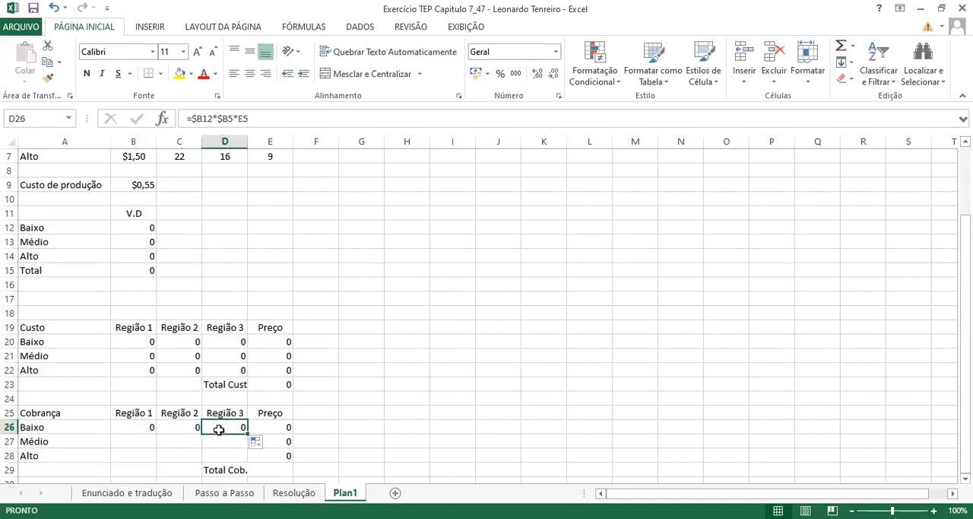
mouse_move(965, 318)
mouse_down()
mouse_move(965, 341)
mouse_move(964, 314)
mouse_up()
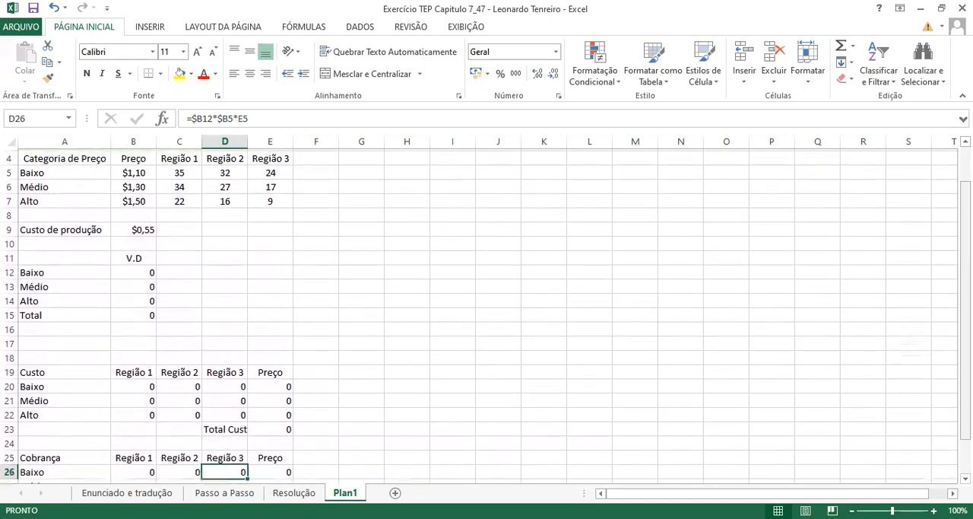
click(224, 171)
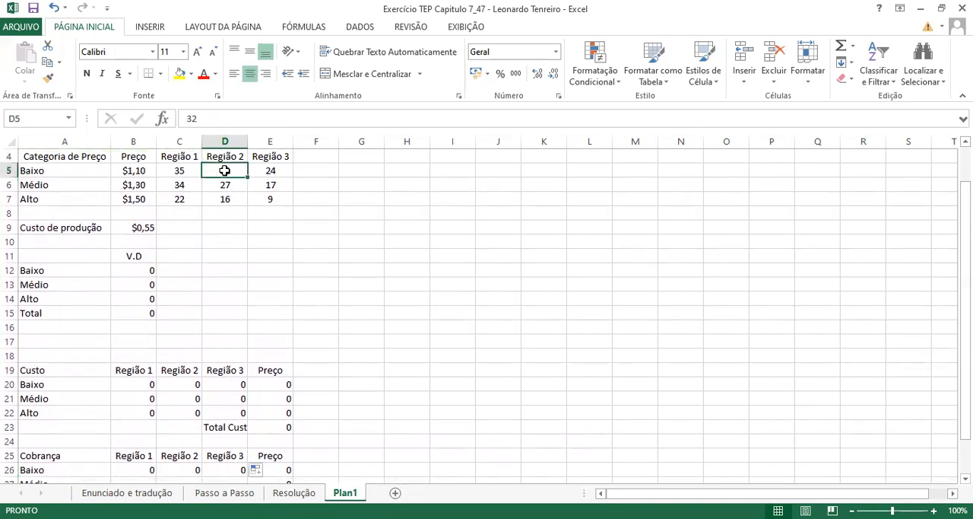
click(270, 172)
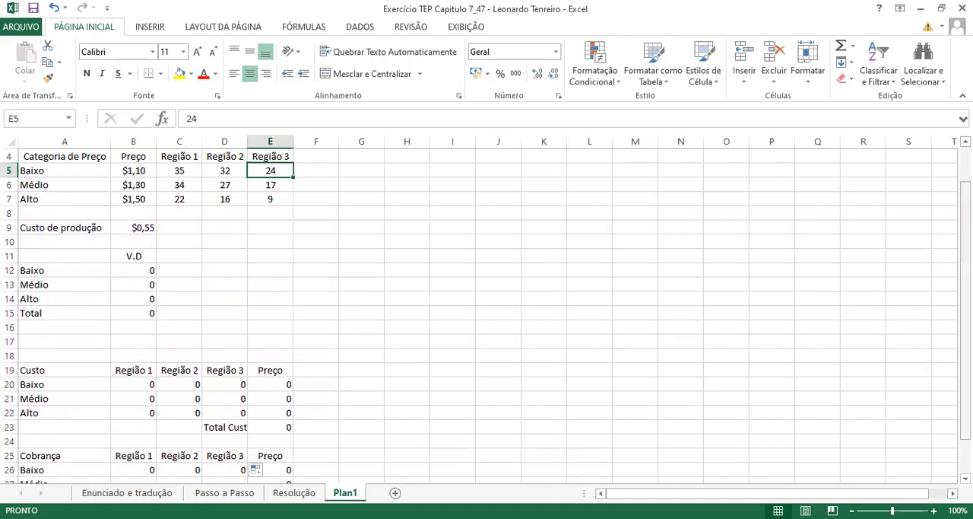
- Fill the B26 formula down to B27 and compare the references in the Baixo and Médio rows
drag(966, 312, 966, 345)
click(131, 426)
drag(157, 432, 154, 452)
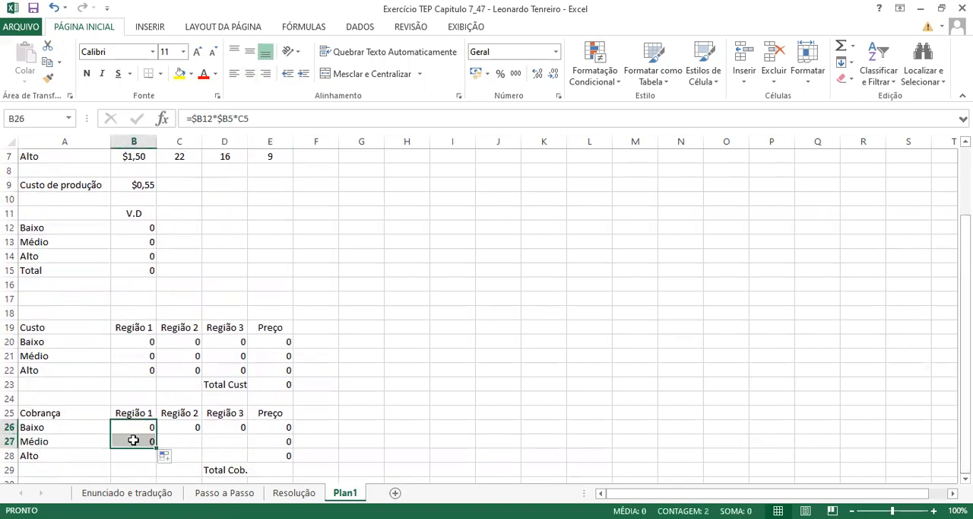
click(133, 440)
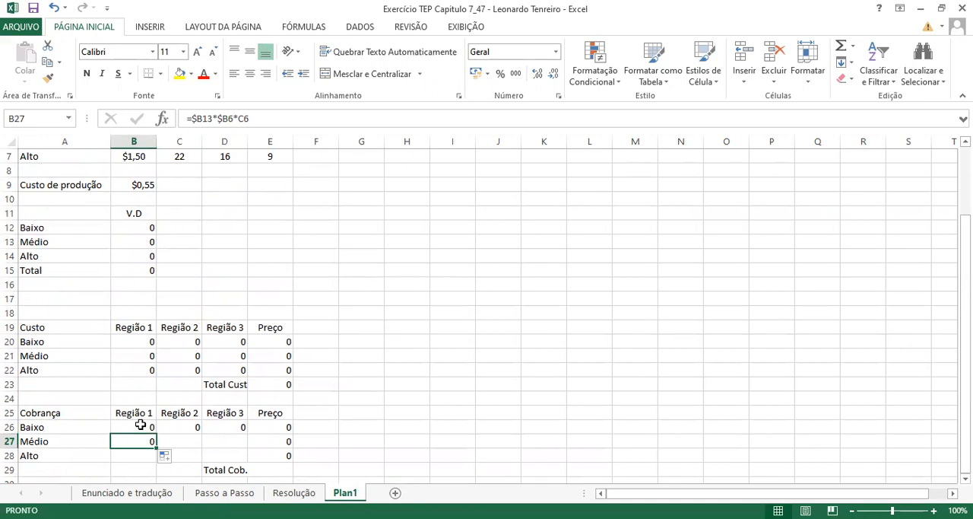
click(141, 427)
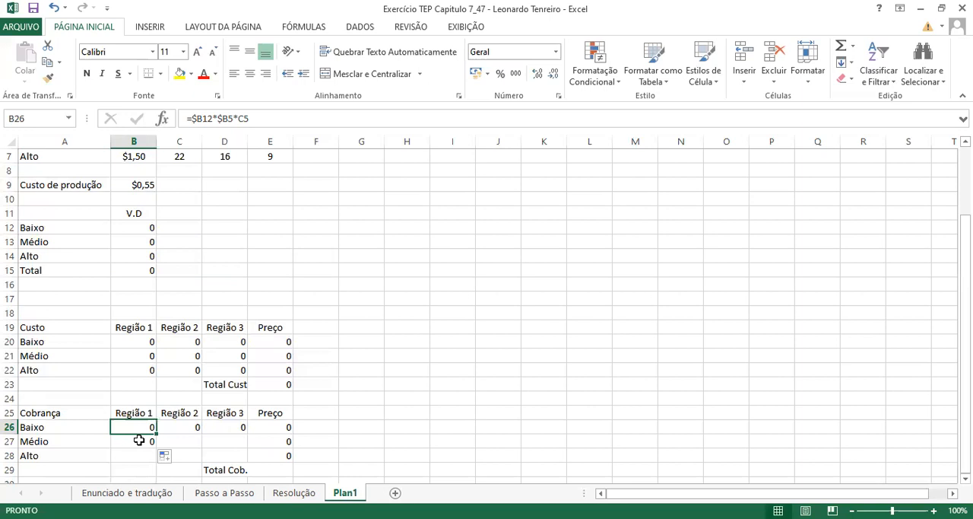
click(137, 439)
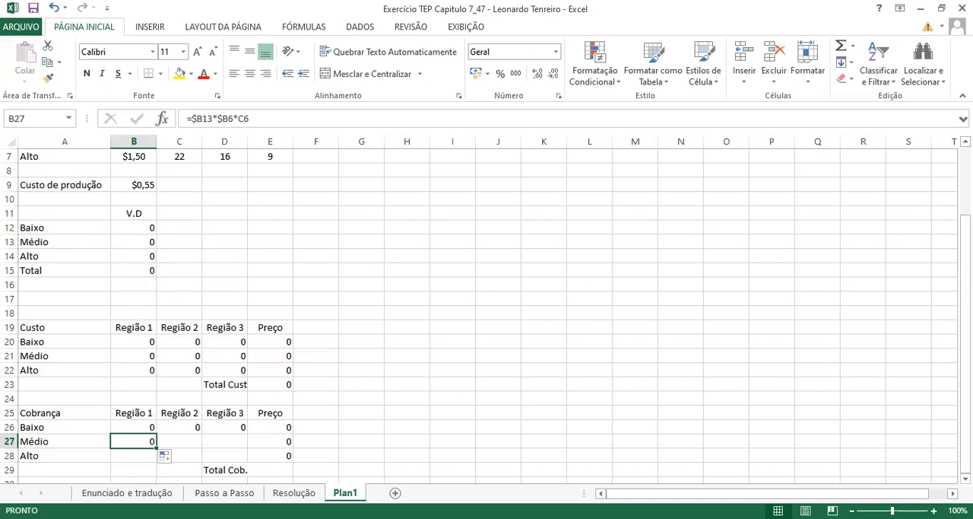
- Check the B27 formula's references against the Médio price in B6 and the Região 1 demand in C6
drag(966, 346, 966, 297)
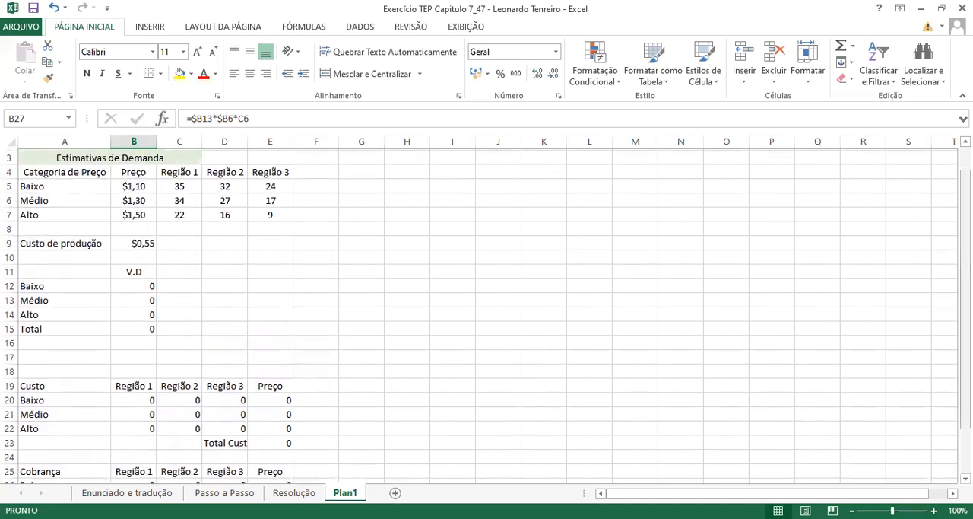
click(145, 201)
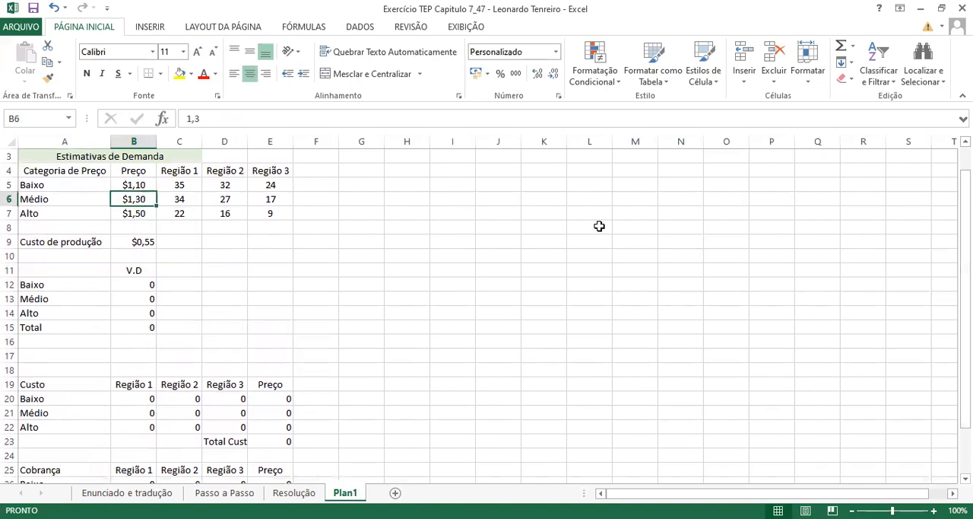
drag(966, 256, 966, 304)
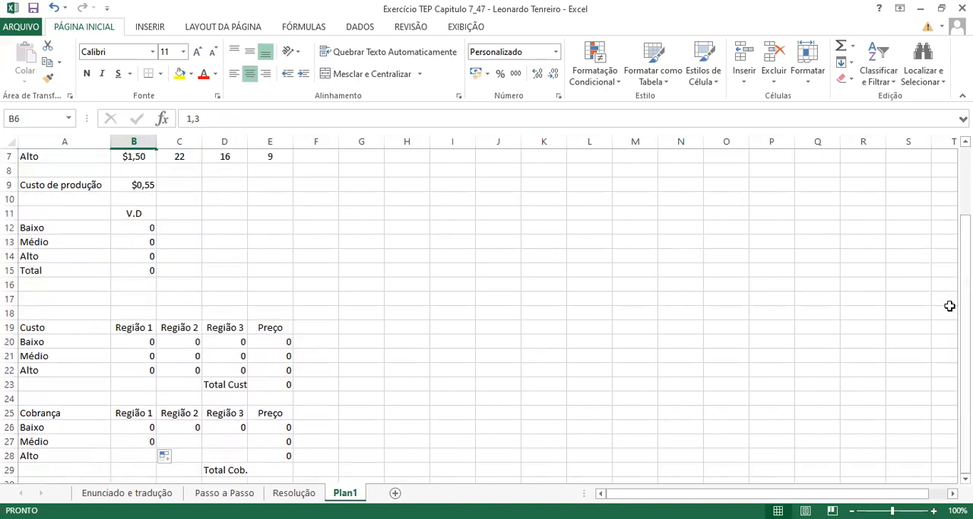
click(147, 444)
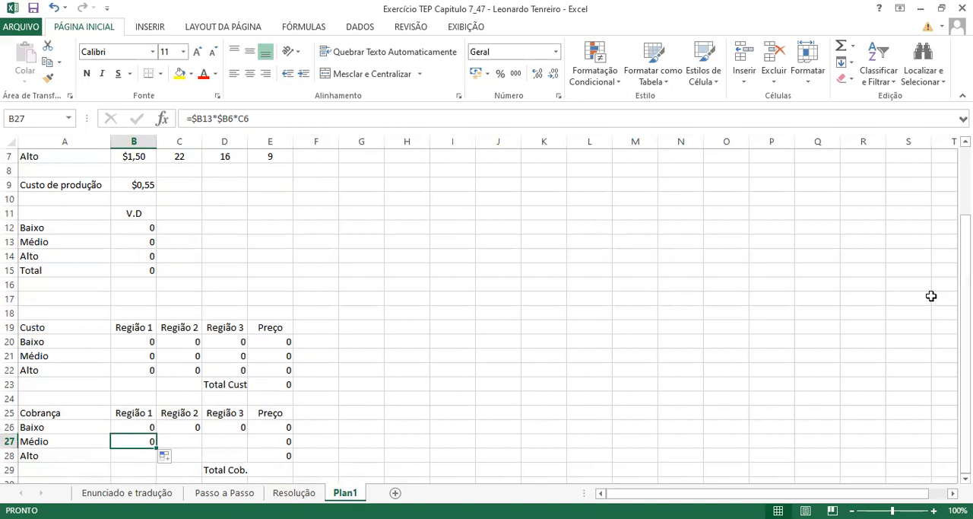
drag(966, 349, 966, 316)
click(184, 182)
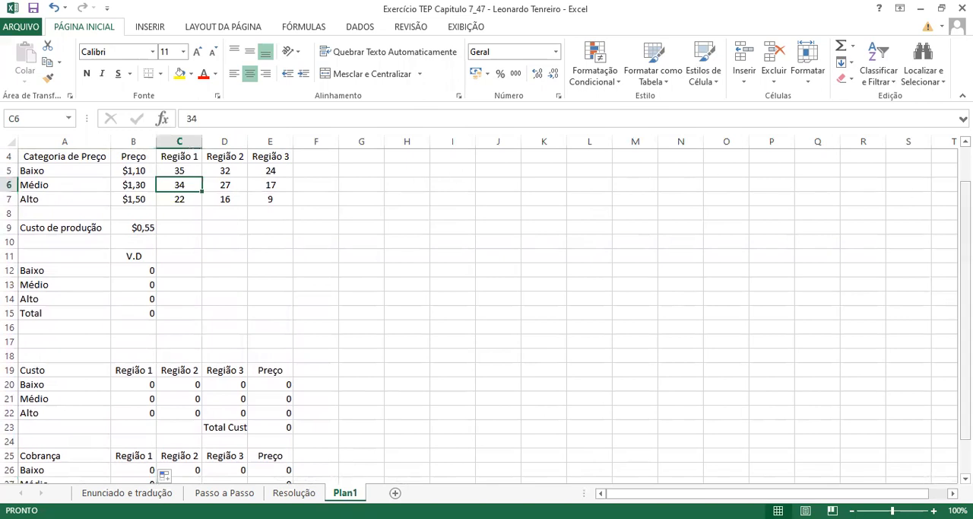
scroll(778, 237, up, 1)
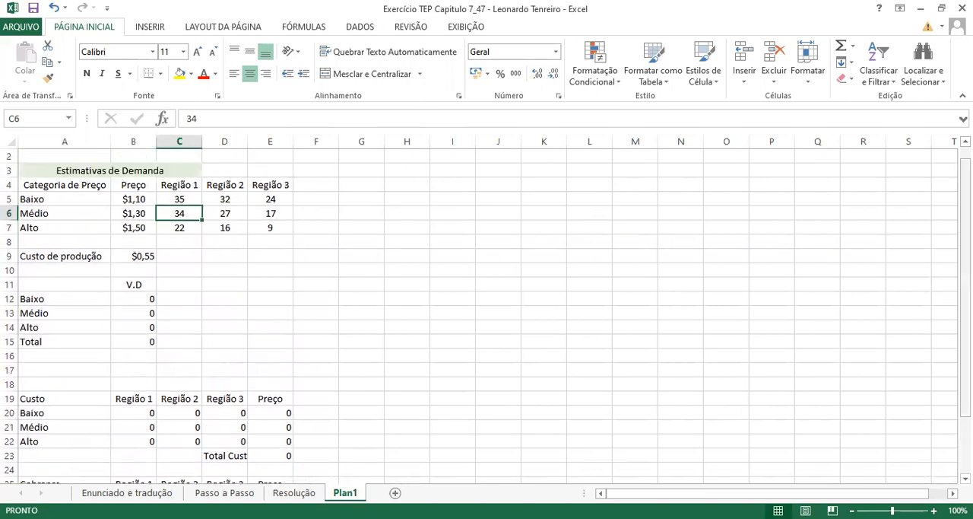
drag(965, 182, 966, 235)
- Fill the B27 formula across to C27:D27 and check the references in the Médio row of the Cobrança table
click(157, 445)
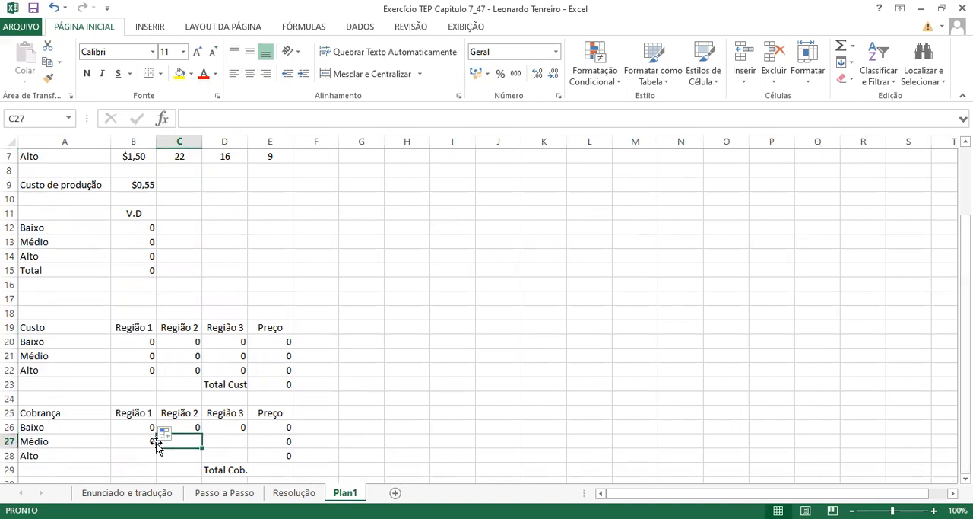
click(147, 441)
drag(157, 448, 239, 450)
click(174, 441)
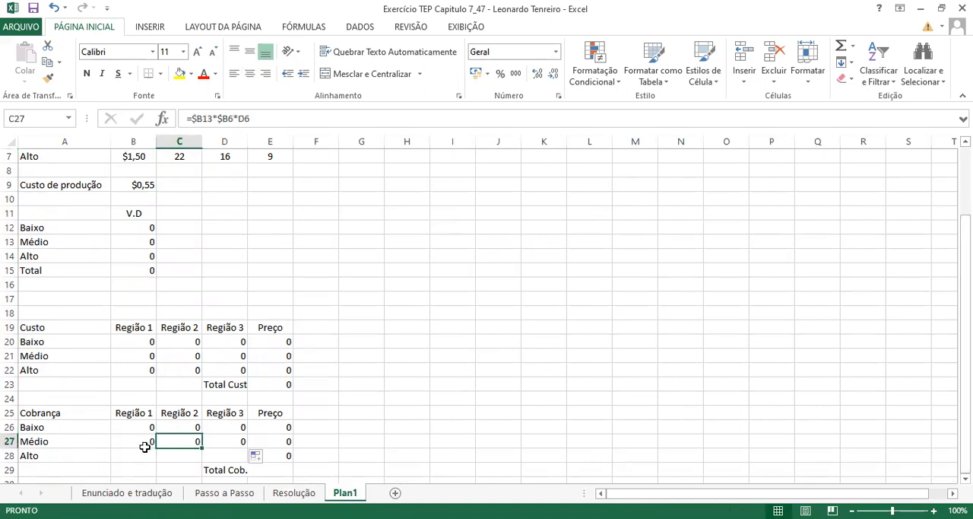
click(140, 448)
click(181, 445)
click(228, 441)
click(193, 444)
click(144, 444)
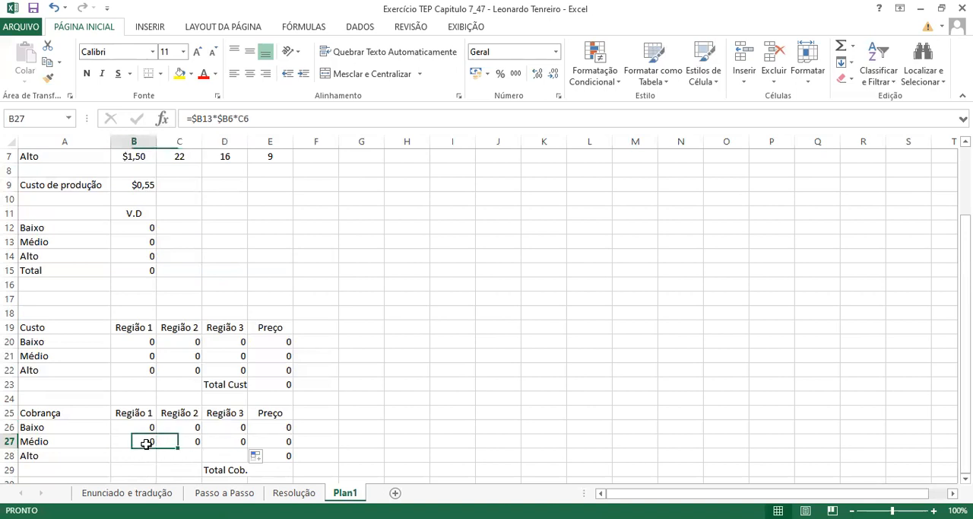
- Check the C27 and D27 formula references against the Médio demand values in D6 and E6
click(222, 440)
click(192, 439)
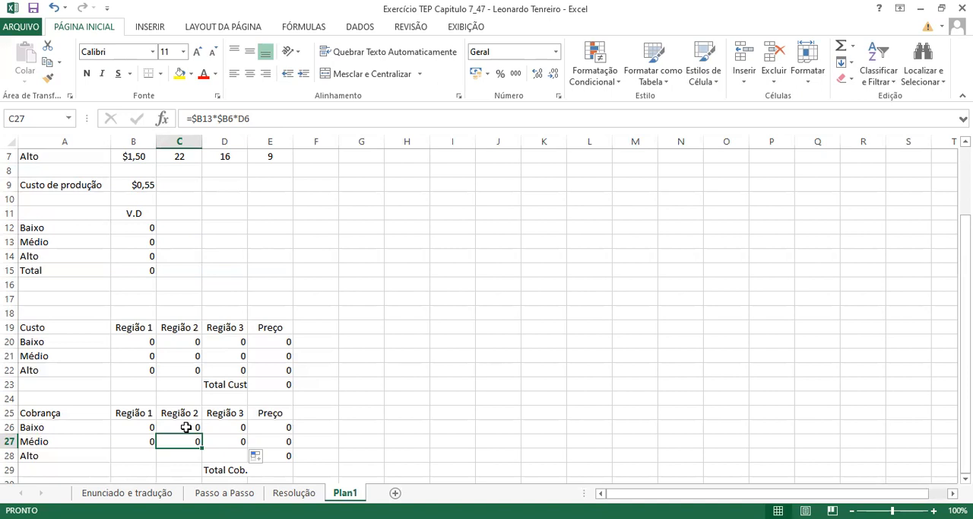
drag(965, 274, 965, 255)
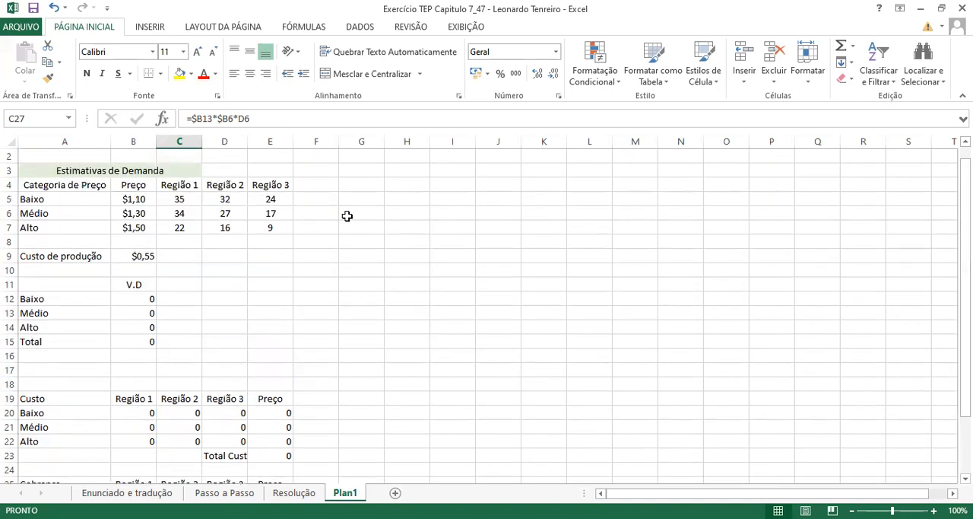
click(223, 215)
click(270, 213)
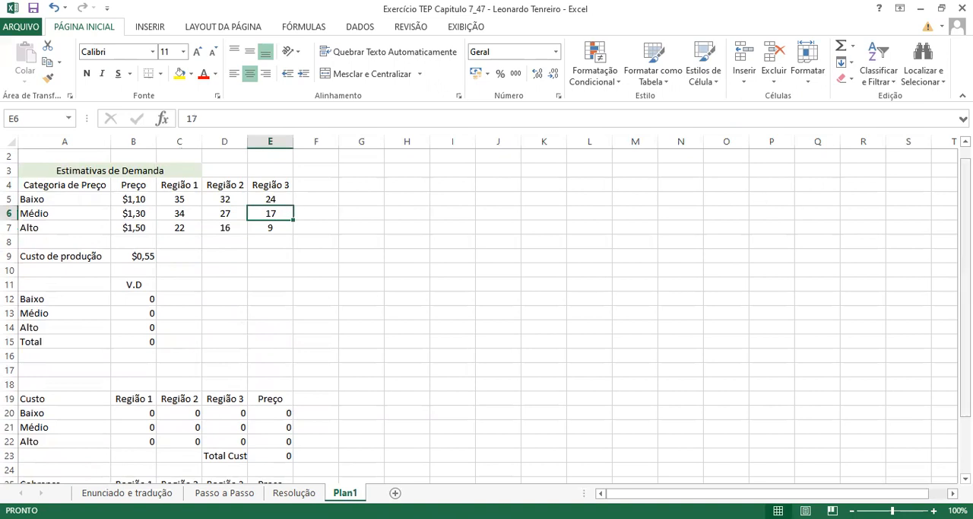
scroll(228, 454, down, 2)
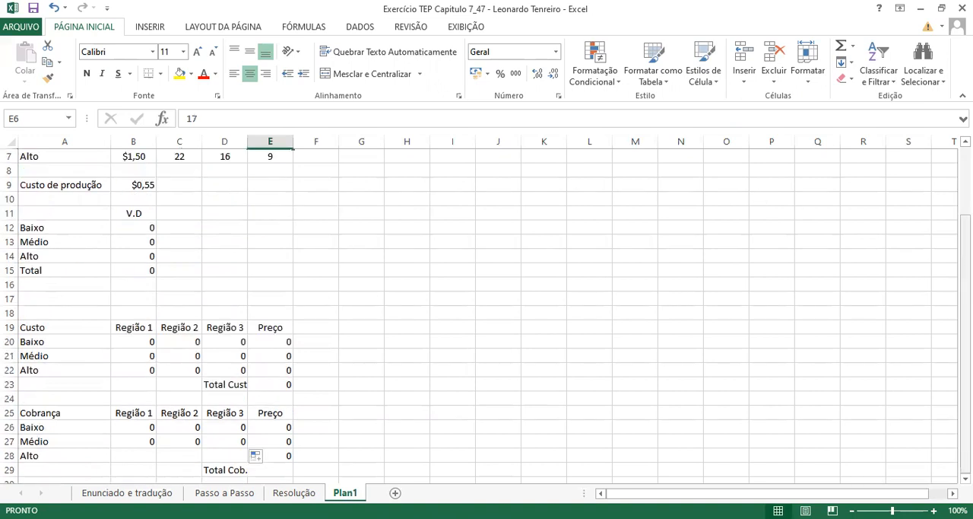
- Fill the B27 formula down to B28 and compare the references in the Médio and Alto rows
click(144, 441)
drag(155, 447, 152, 462)
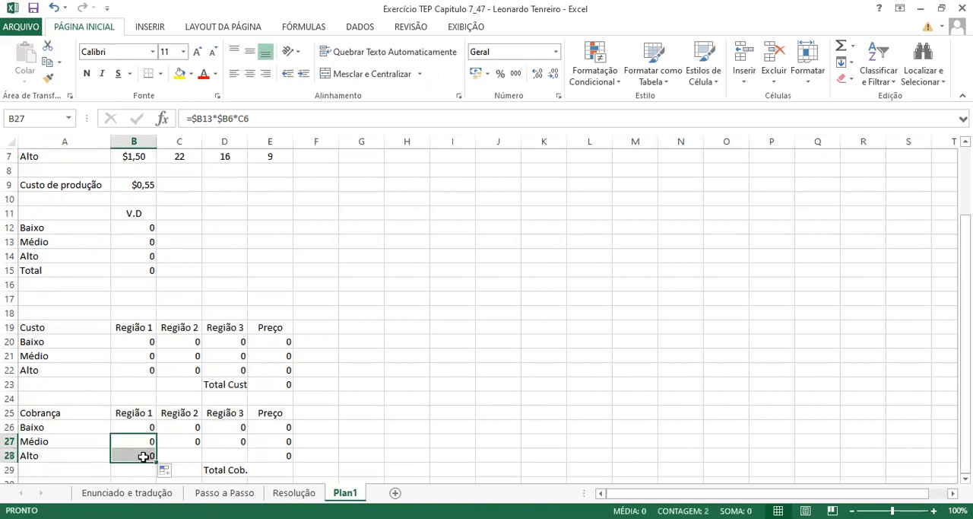
click(144, 455)
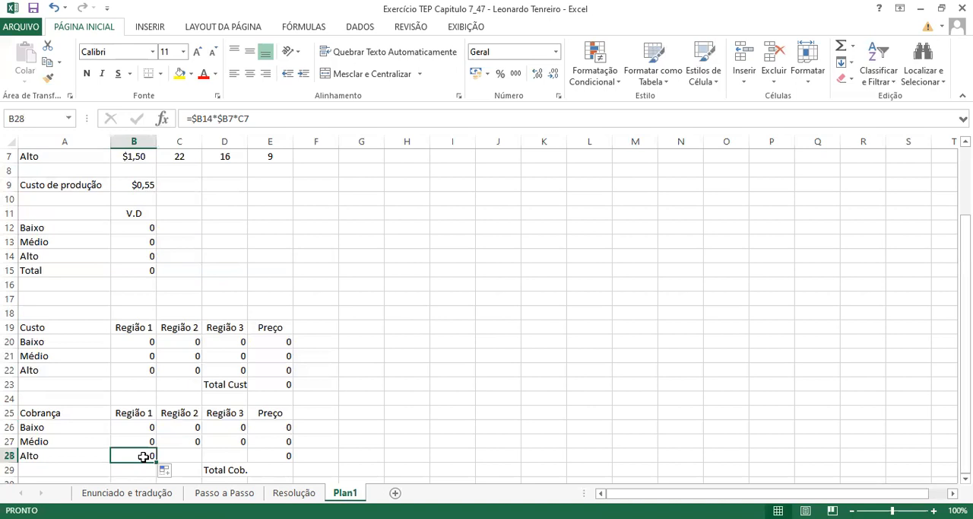
click(145, 441)
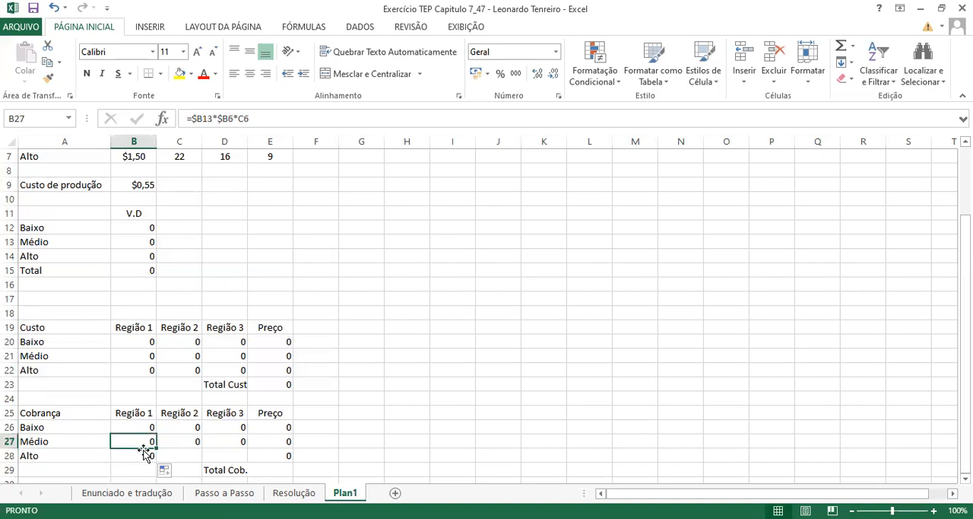
click(142, 454)
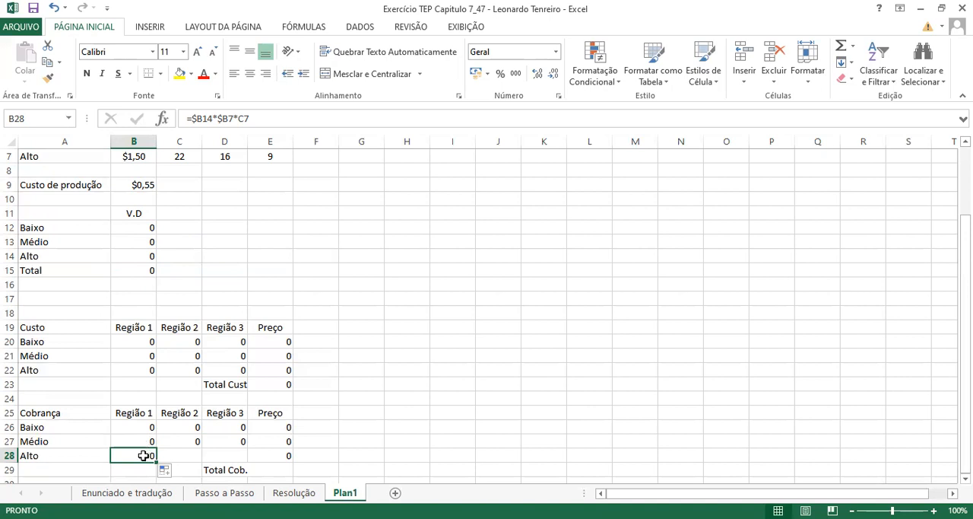
- Check the B28 formula's references against the Alto price in B7 and the Alto regional demands in C7:E7
drag(965, 336, 965, 279)
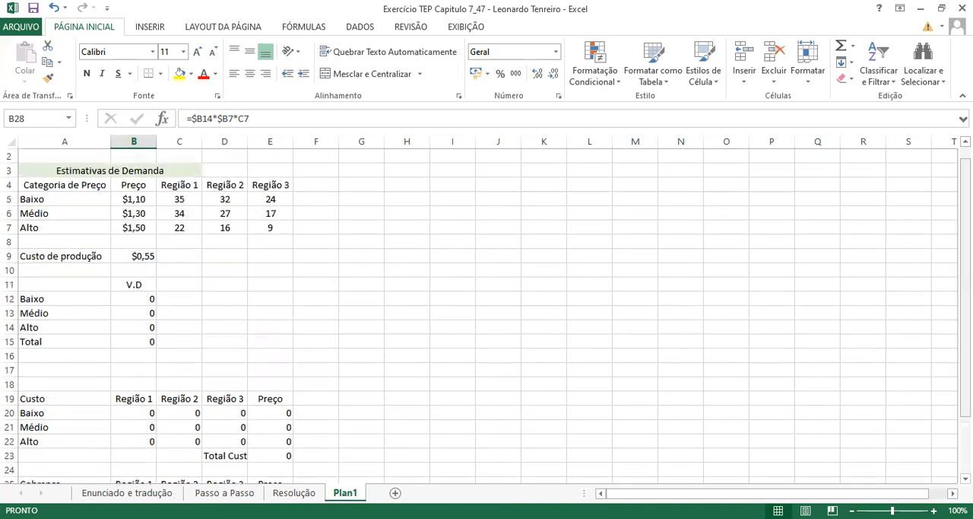
click(141, 230)
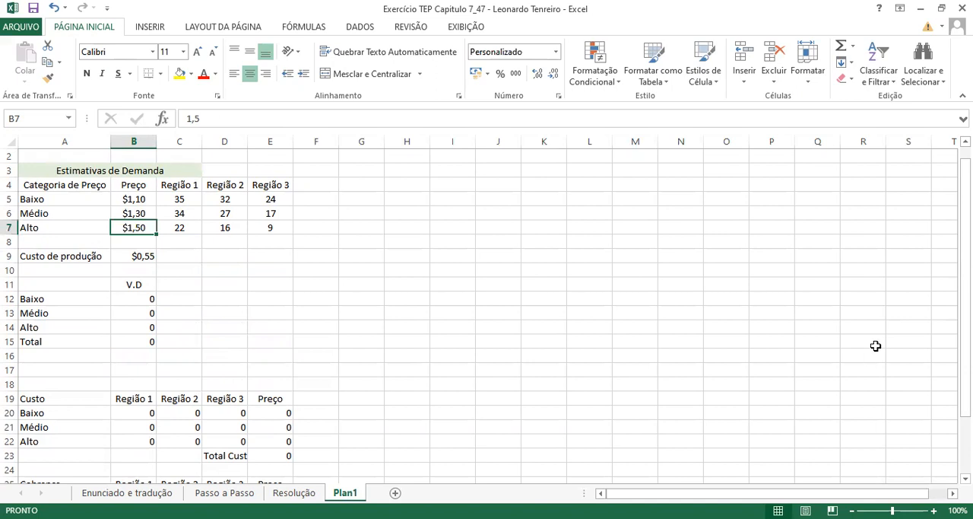
drag(966, 263, 965, 320)
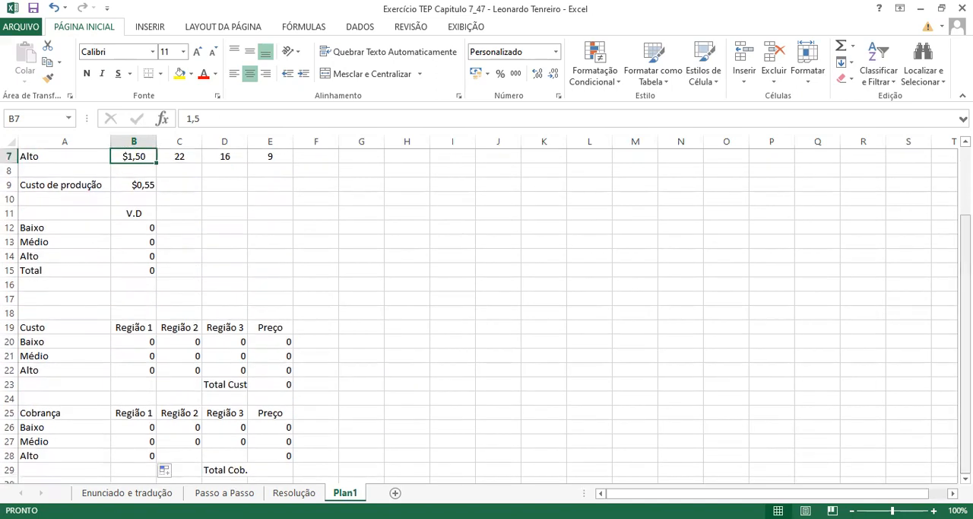
click(150, 463)
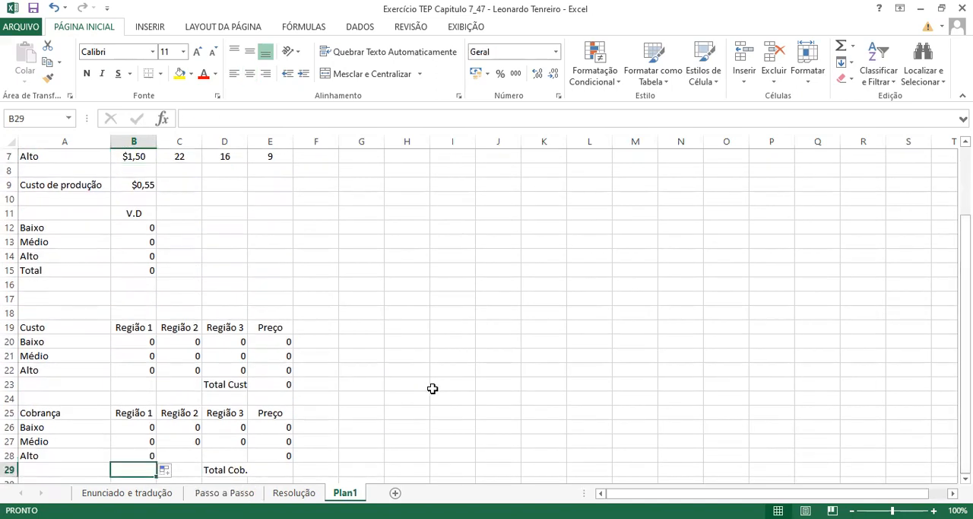
click(137, 450)
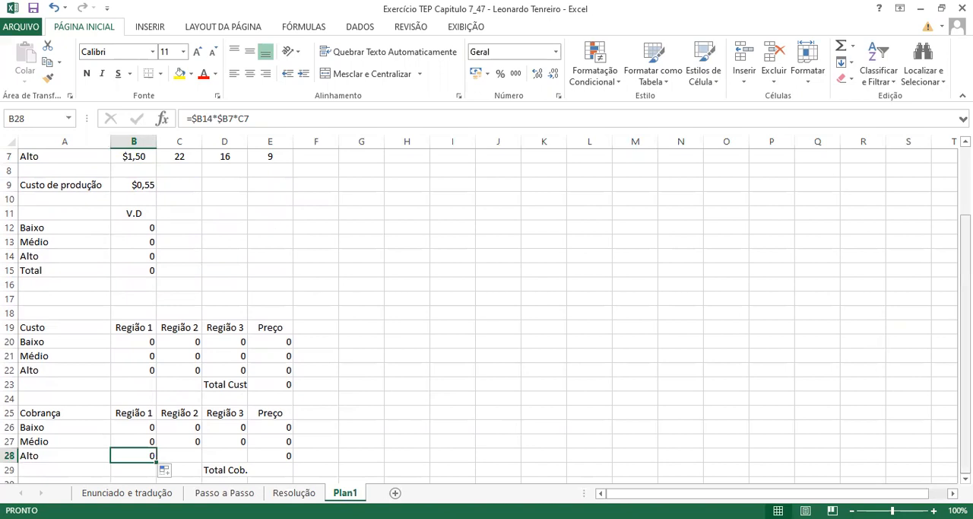
scroll(344, 214, up, 2)
click(178, 229)
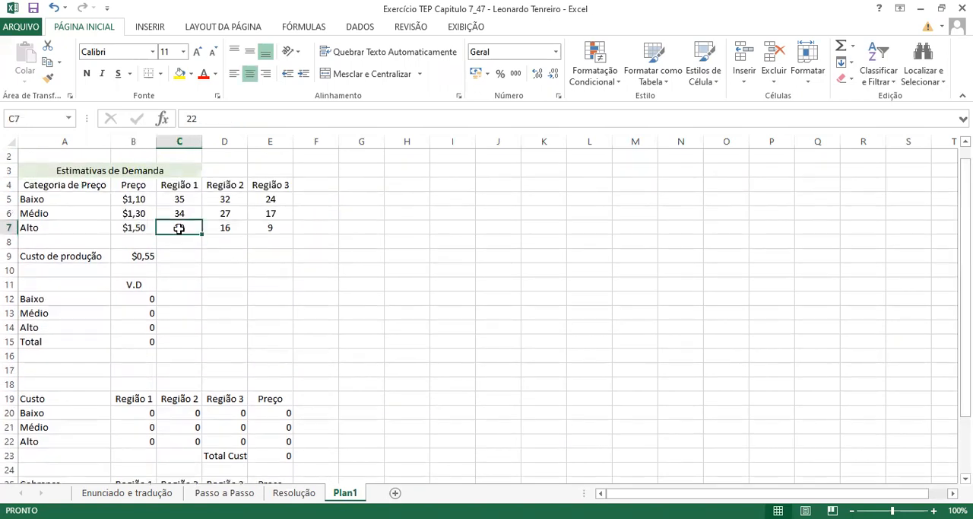
key(Right)
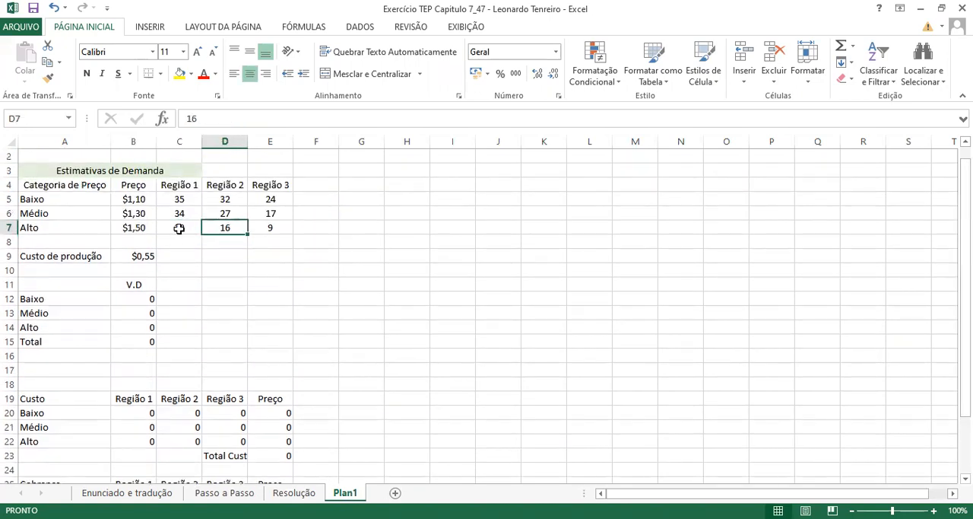
key(Right)
click(180, 229)
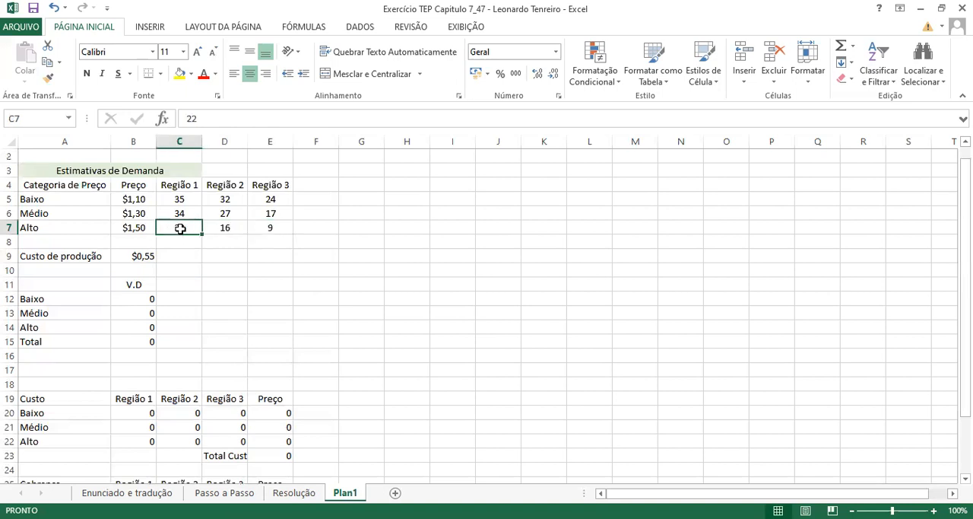
key(Right)
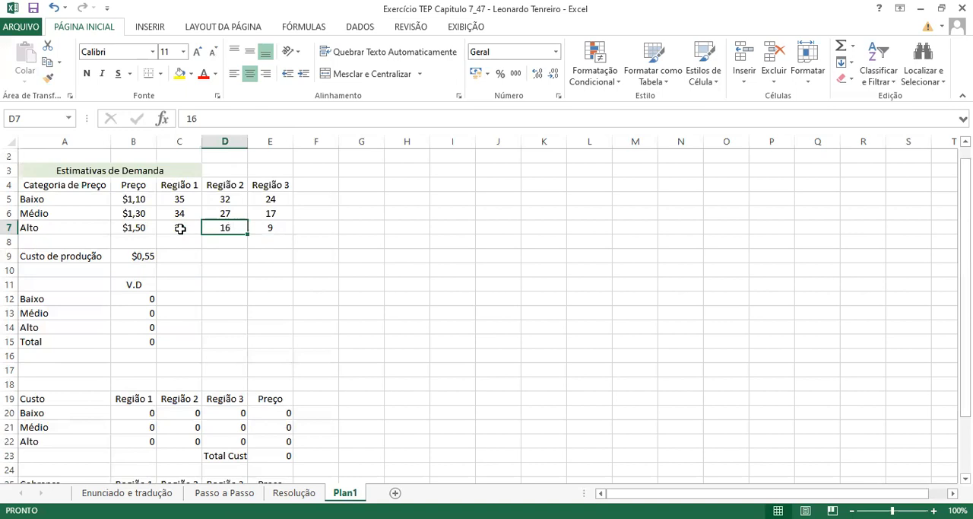
key(Right)
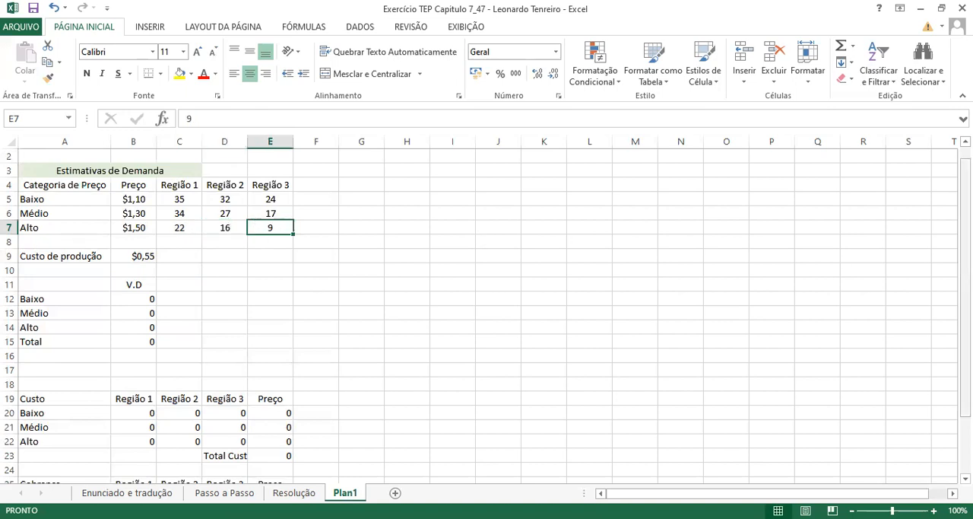
- Fill the B28 formula across to C28:D28 and check the references in the Alto row of the Cobrança table
scroll(908, 337, down, 2)
click(149, 456)
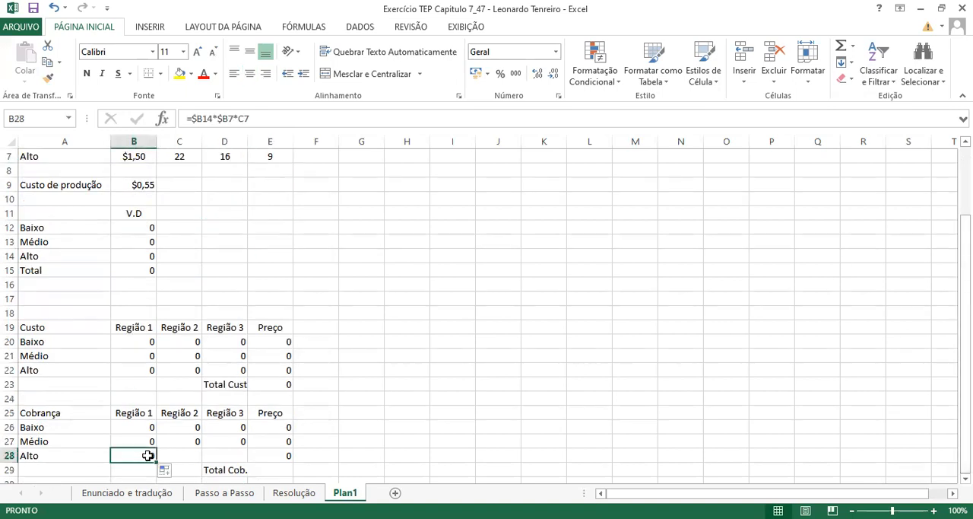
drag(155, 460, 238, 460)
click(183, 453)
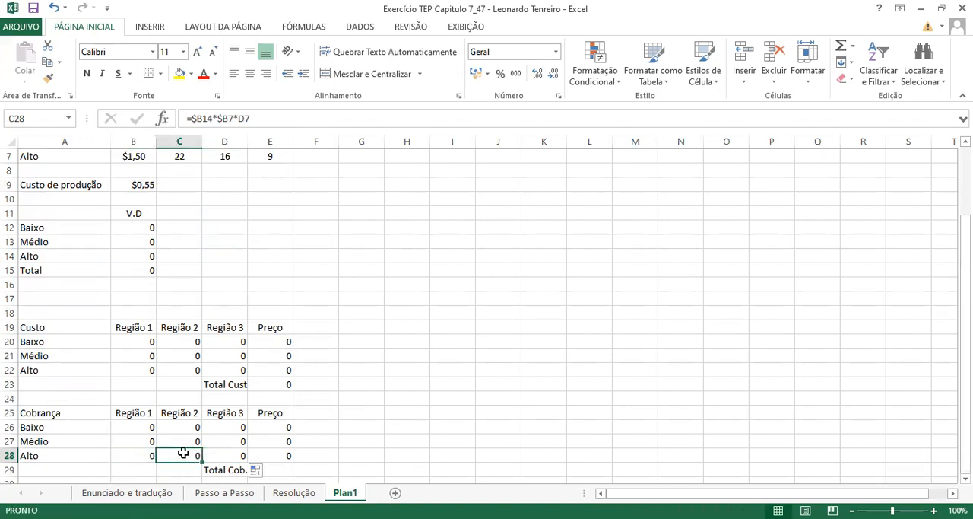
click(219, 454)
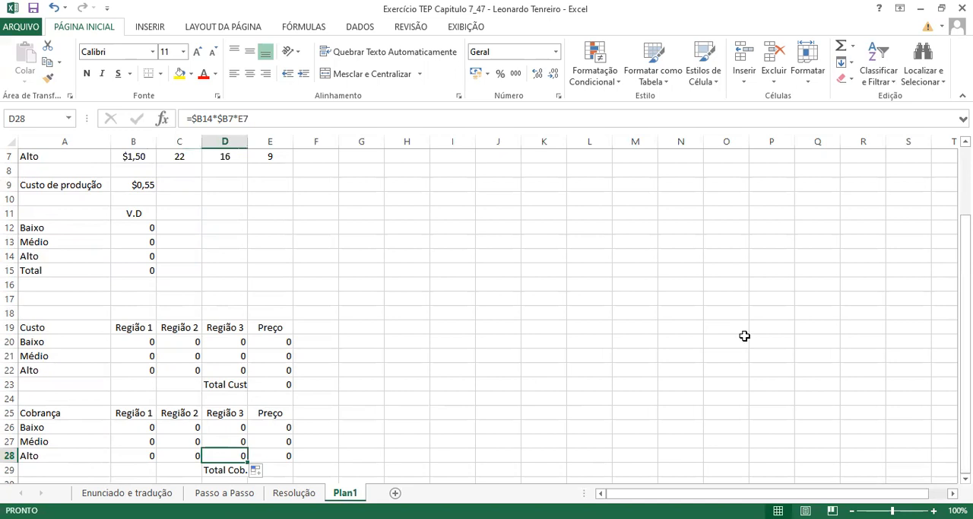
- Calculate Total Cob. in E29 with a SOMA formula over the Baixo, Médio and Alto values in the Preço column
click(278, 468)
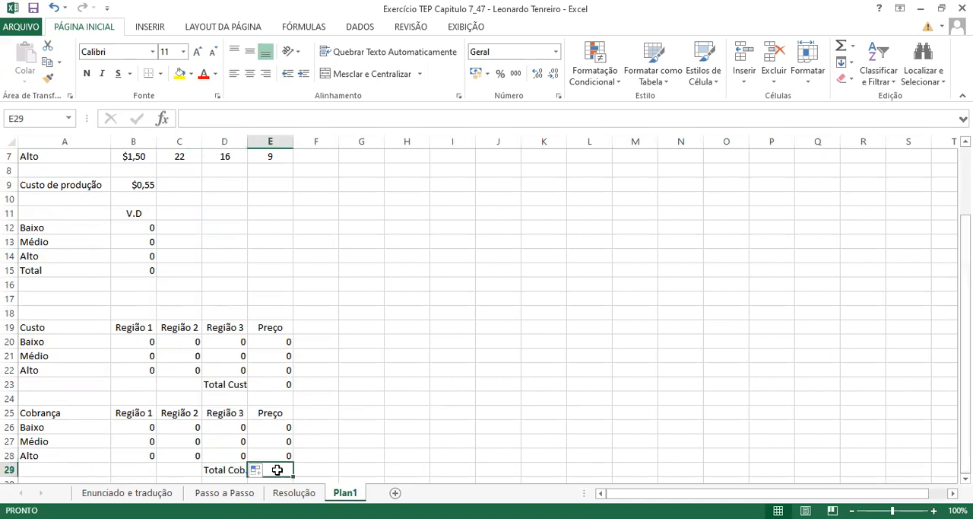
click(273, 428)
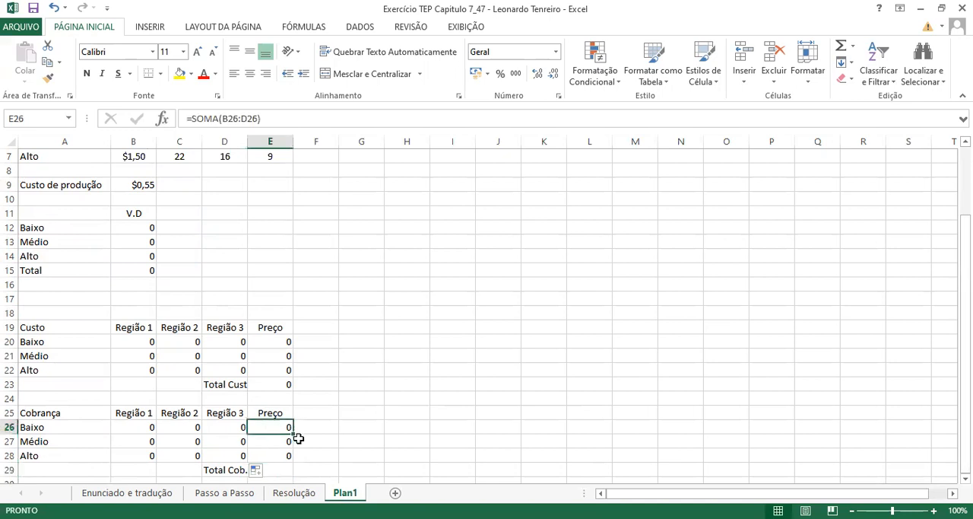
click(270, 472)
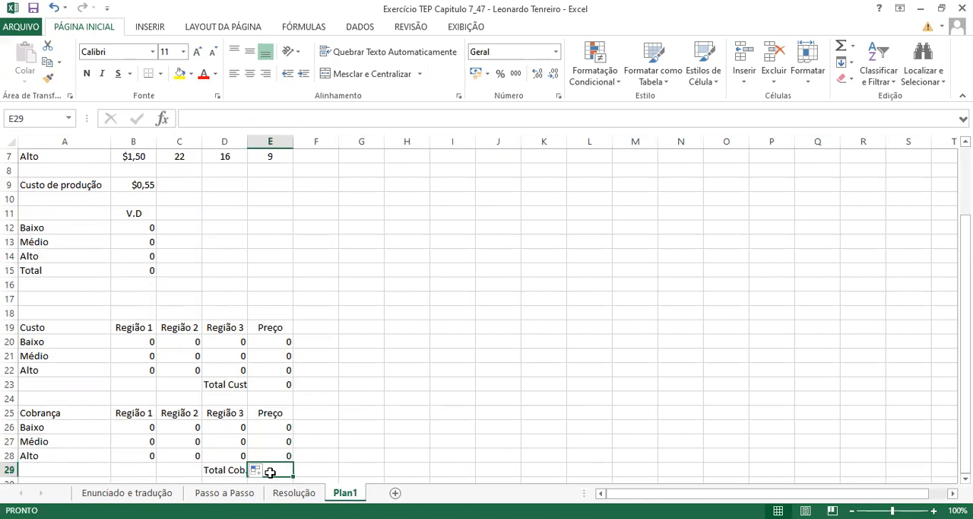
text(=s)
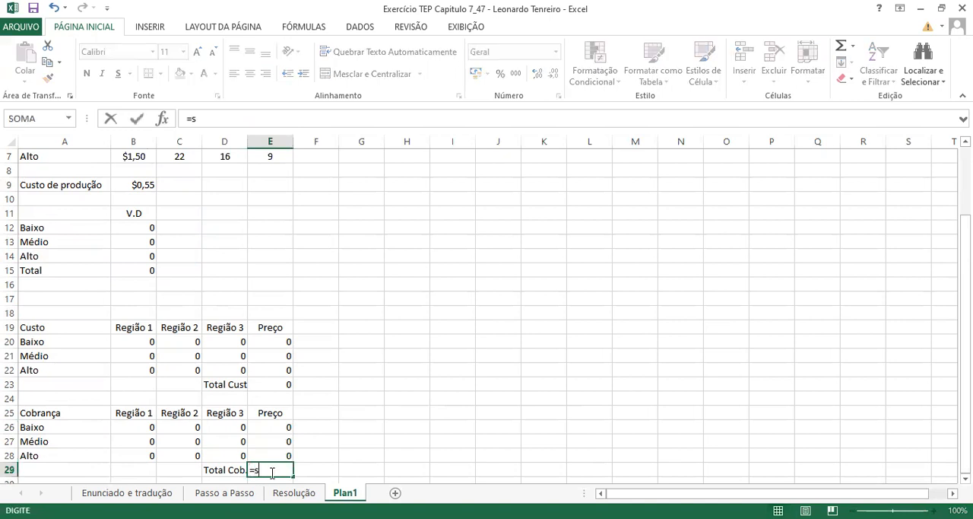
text(oma)
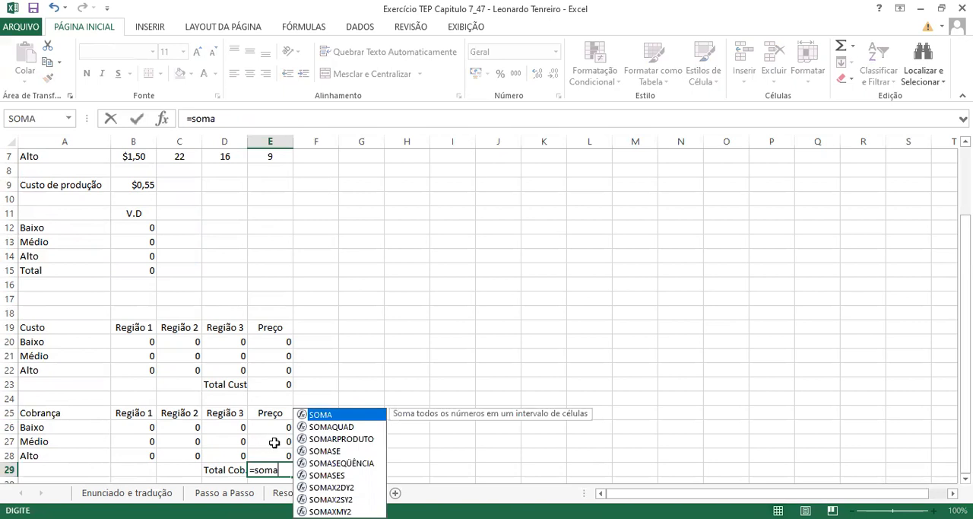
text(())
click(280, 472)
click(272, 426)
drag(270, 438, 270, 451)
key(Return)
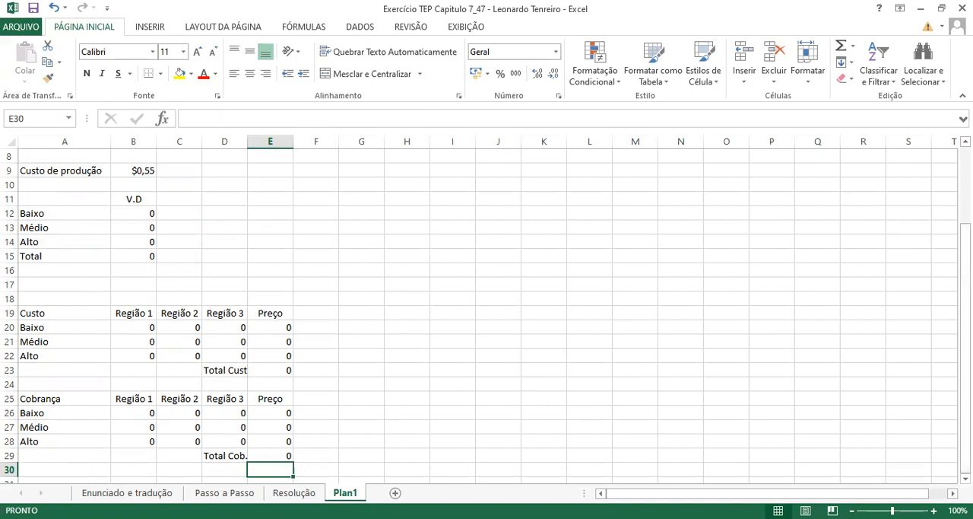
- Enter the label LUCRO in A31, below the Cobrança table
click(112, 472)
key(Down)
key(Left)
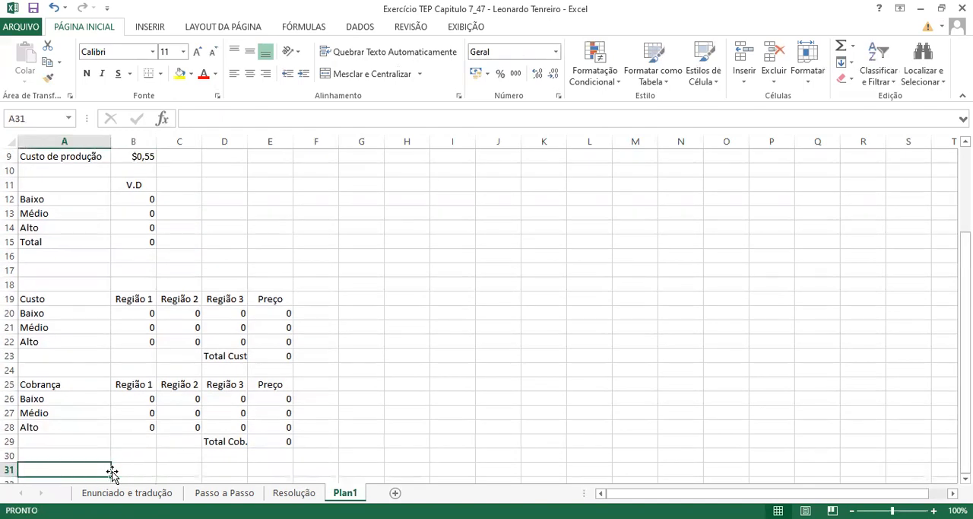
text(LUCRO)
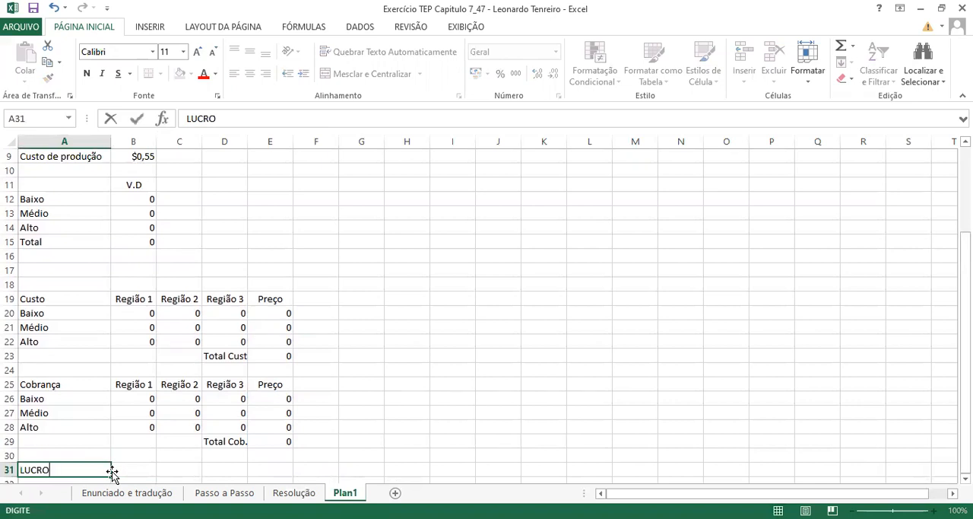
- Calculate the profit in B31 as total revenue minus total cost with the formula =E29-E23
click(136, 469)
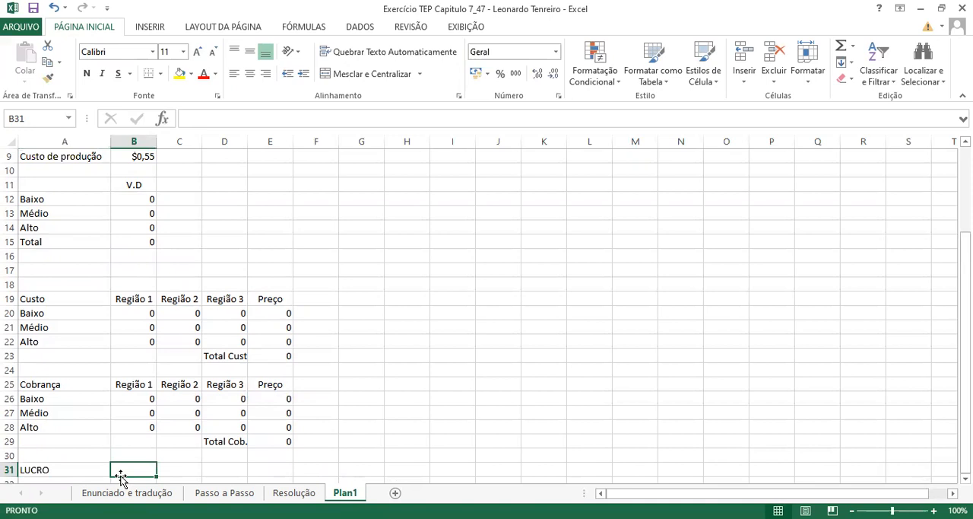
click(282, 439)
click(132, 469)
text(=)
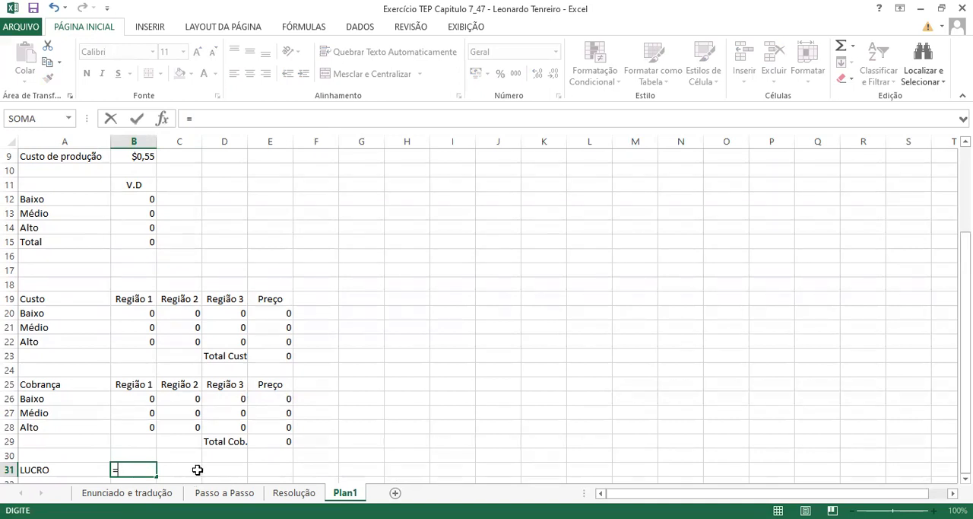
click(277, 441)
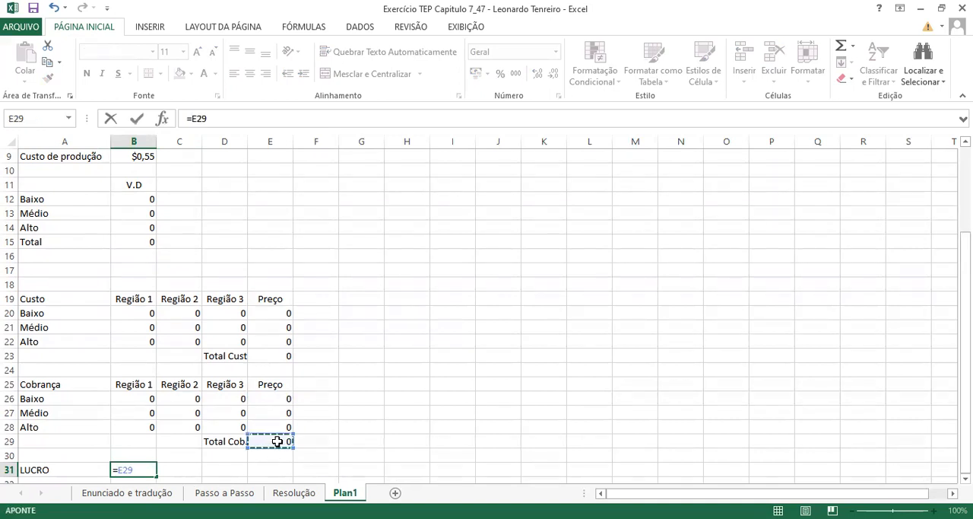
text(-)
click(279, 352)
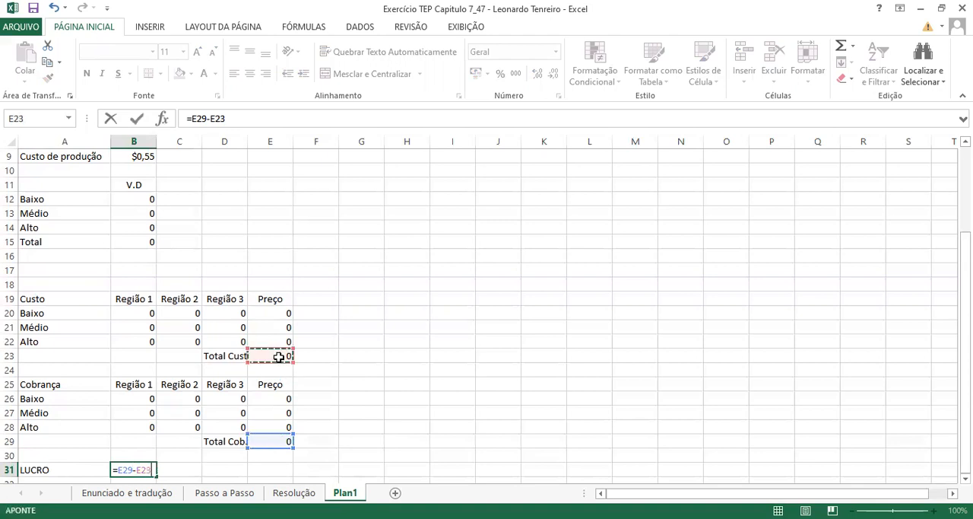
key(Return)
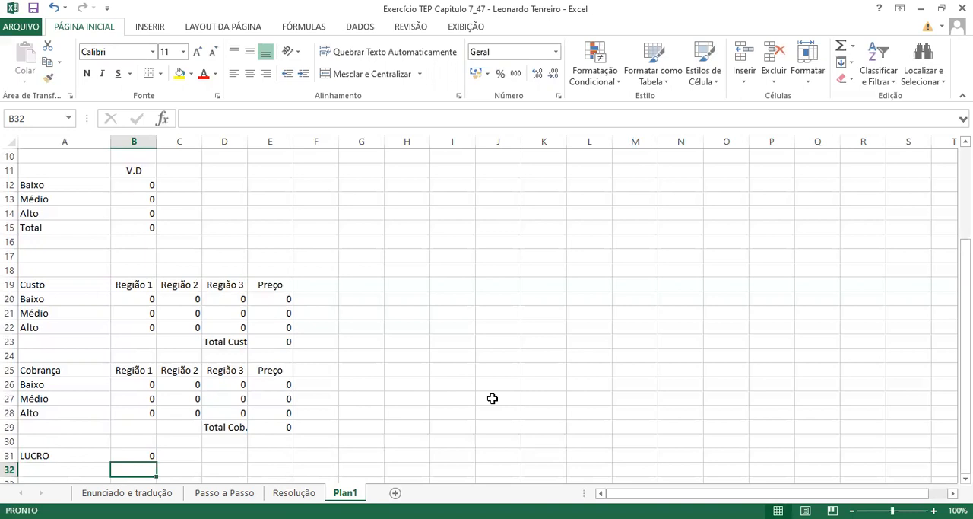
- Set up Solver to maximize B31 by changing the variable cells B12:B14, using the LP Simplex solving method
click(358, 27)
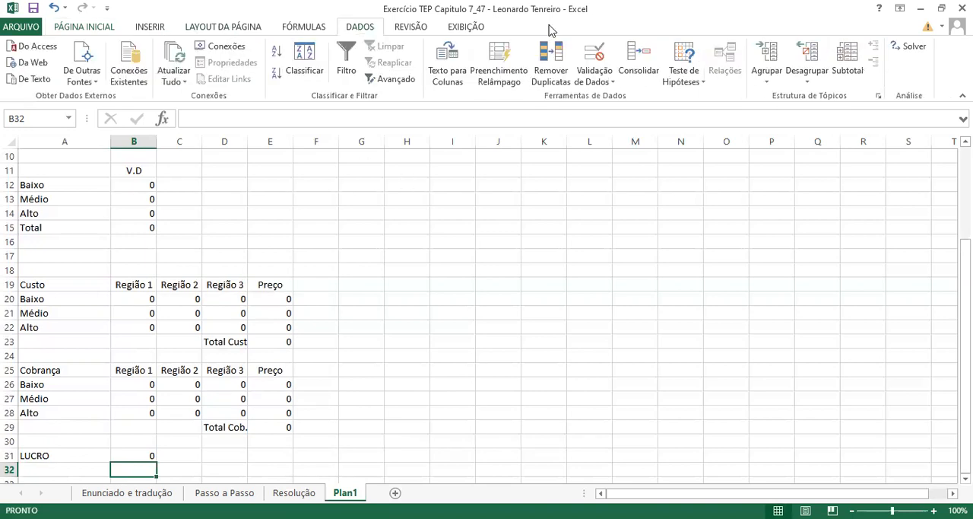
click(904, 51)
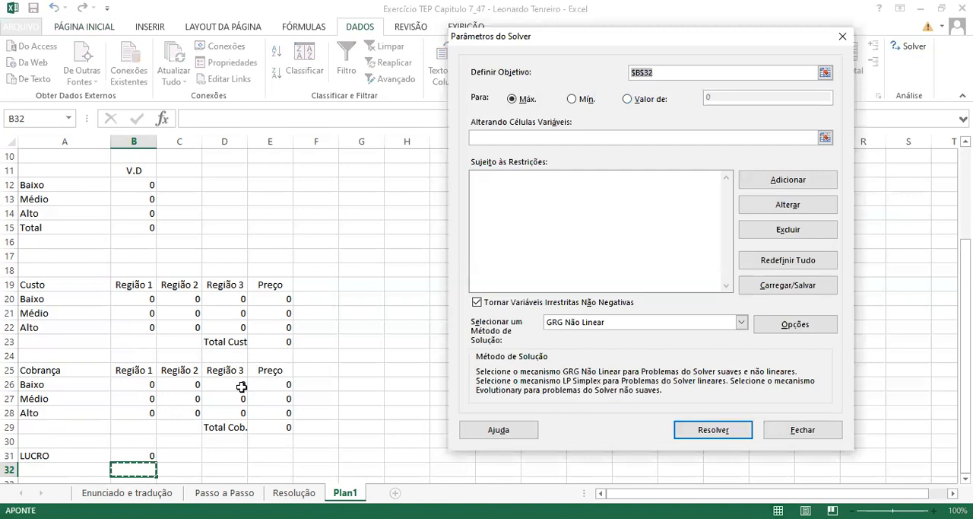
click(144, 455)
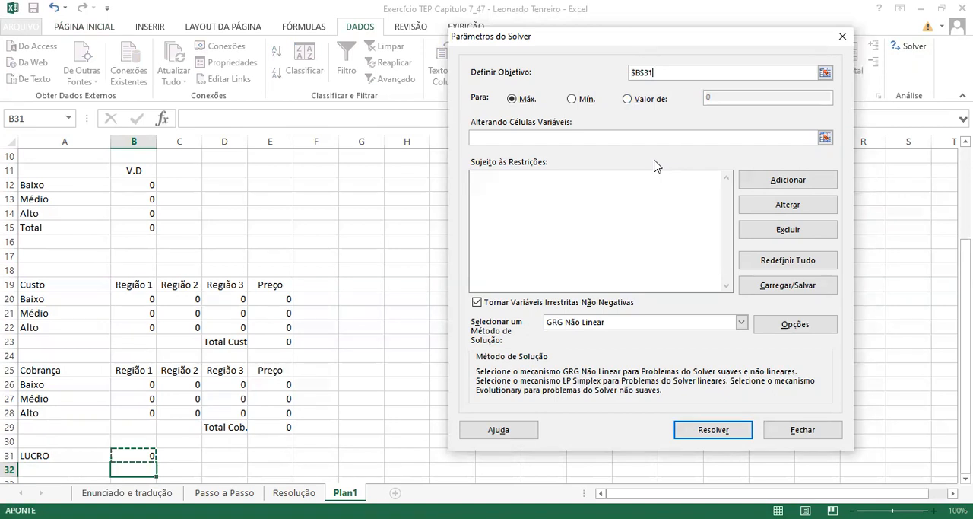
click(537, 136)
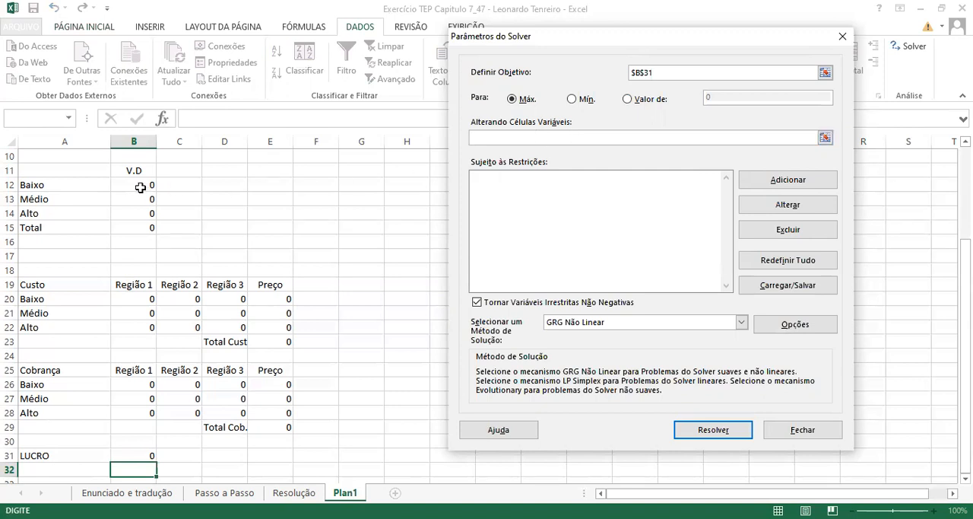
drag(140, 185, 138, 214)
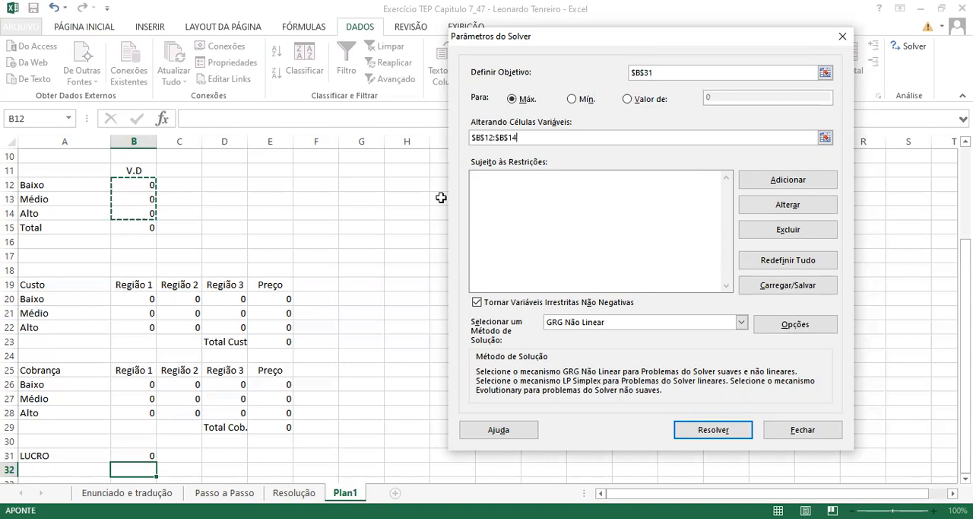
click(626, 326)
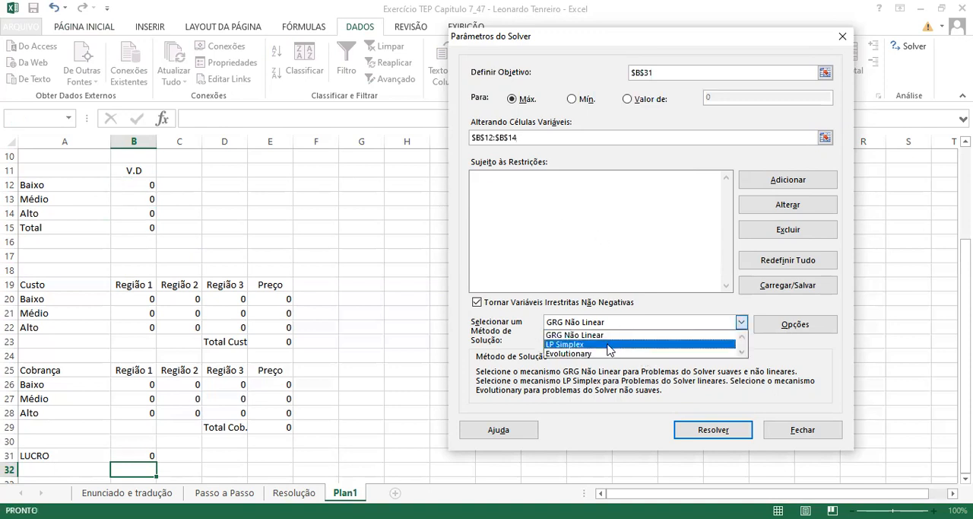
click(609, 345)
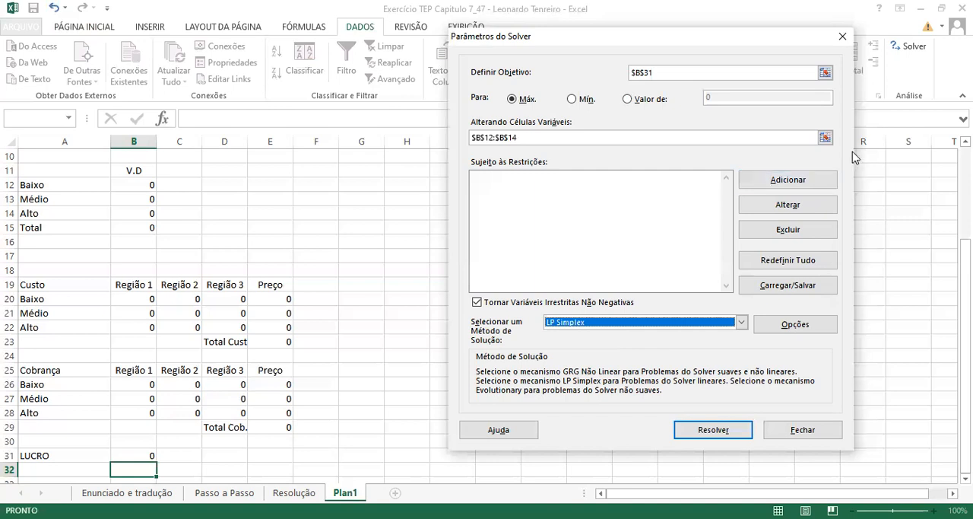
- Define a new Solver constraint on cells B12:B14 with the type bin
click(794, 180)
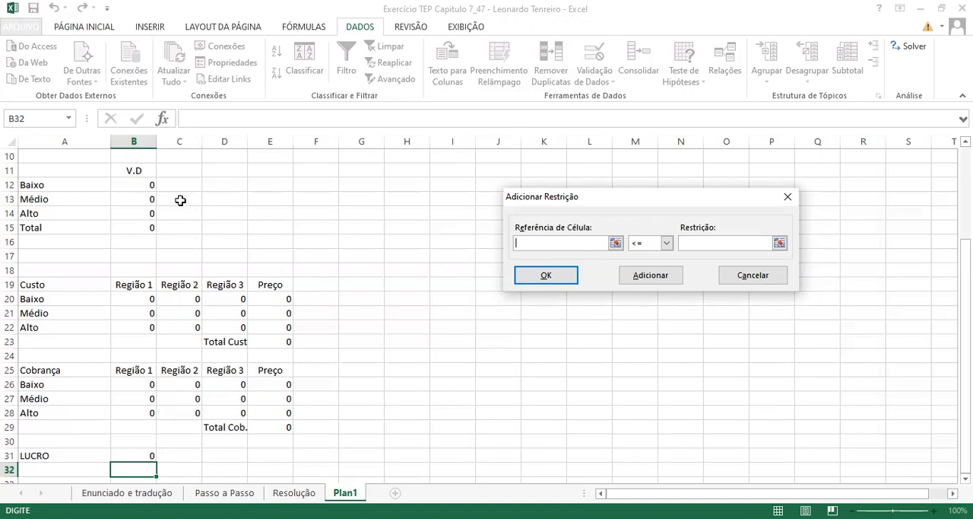
drag(153, 188, 140, 218)
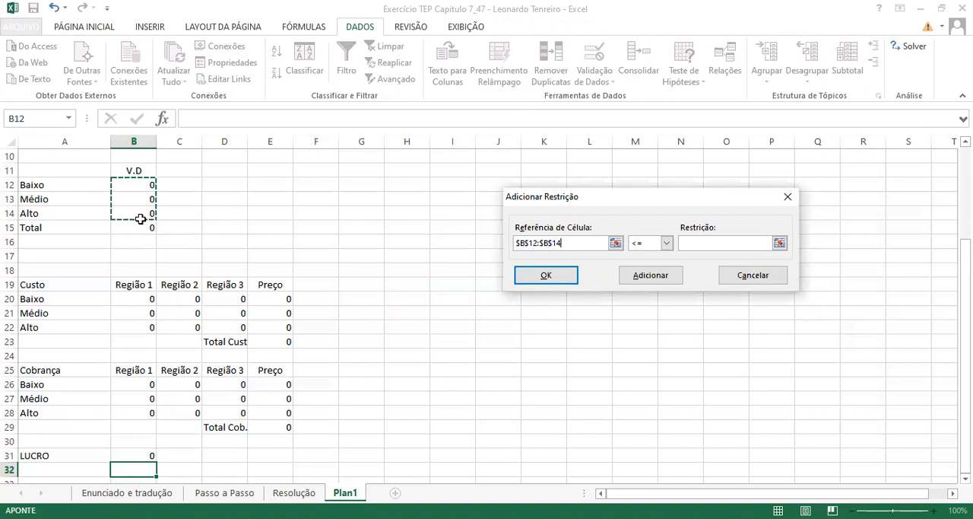
click(666, 243)
click(647, 265)
click(699, 245)
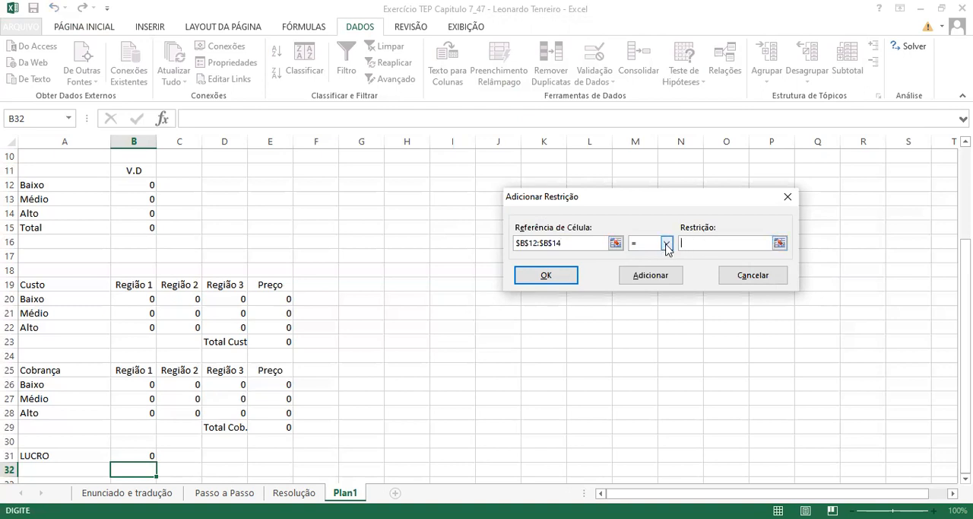
click(666, 243)
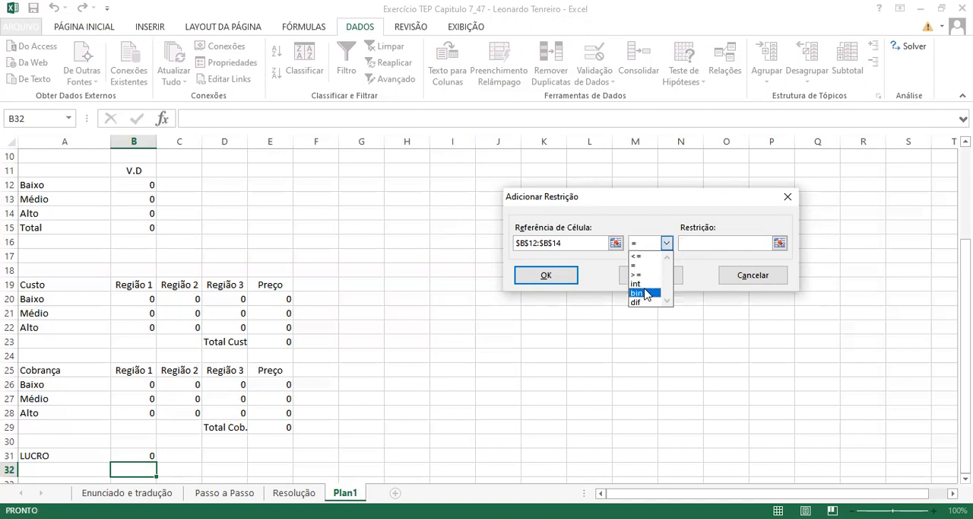
click(650, 293)
- Try to add the B12:B14 constraint with the = operator and binário as the constraint value
click(667, 243)
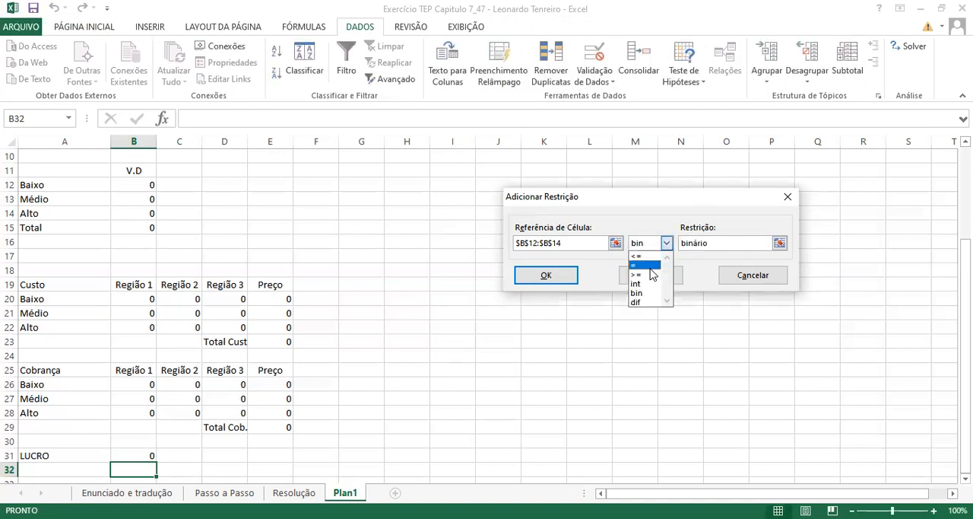
click(650, 267)
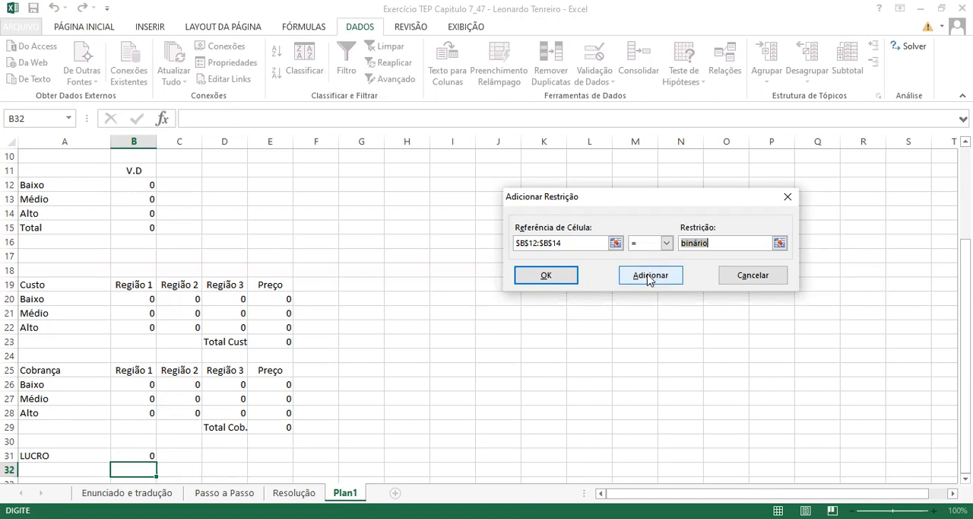
click(649, 276)
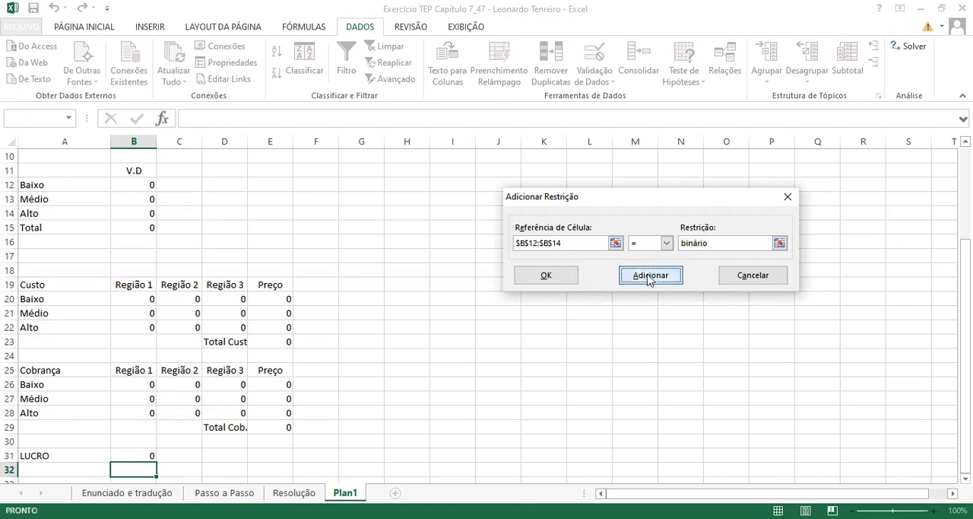
click(532, 316)
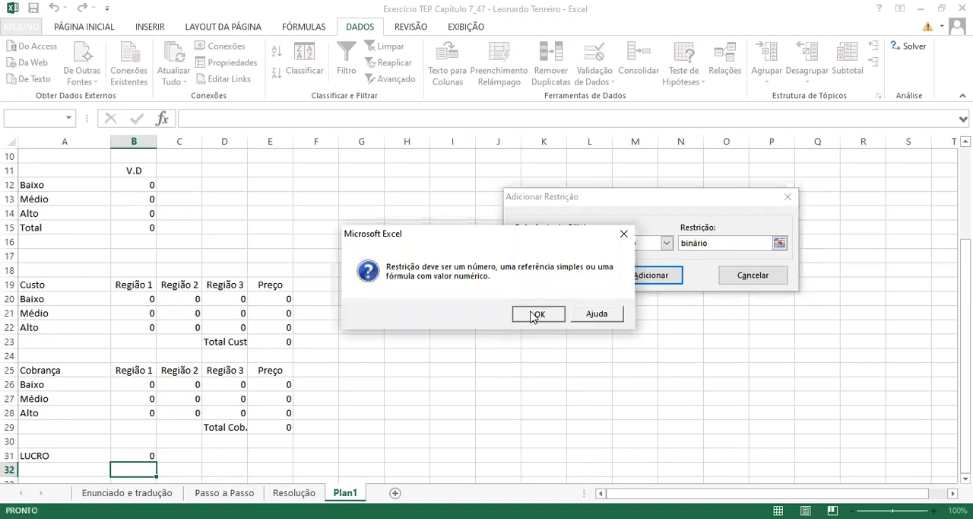
- Change the B12:B14 constraint's operator back to bin and add it to the Solver model
click(666, 245)
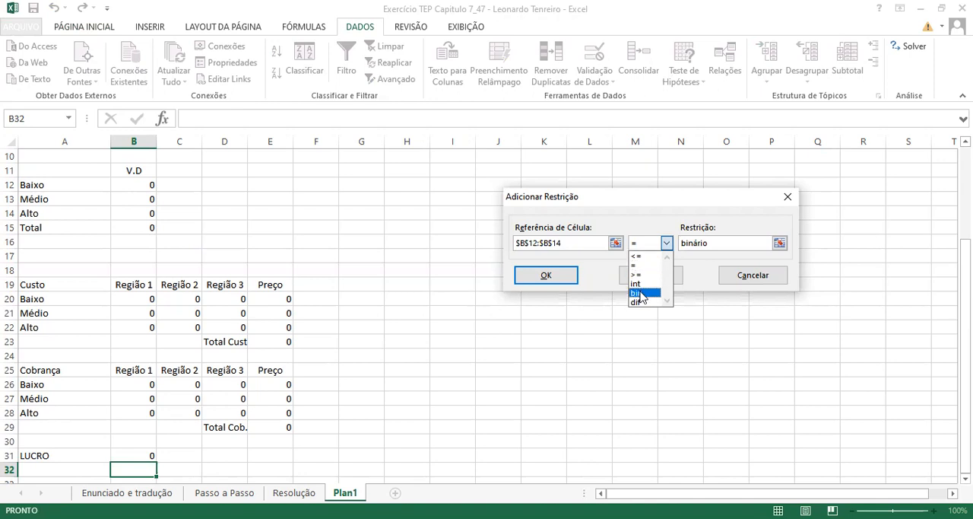
click(641, 294)
click(641, 277)
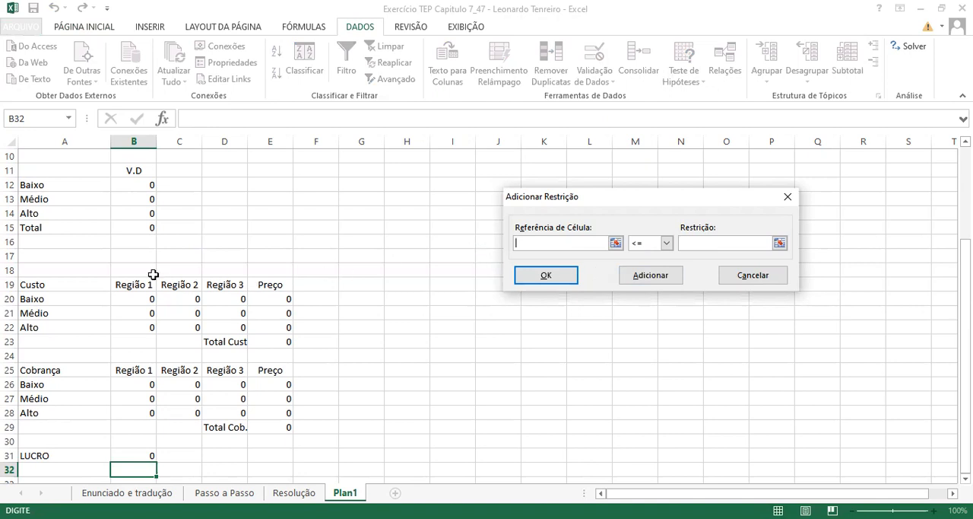
- Add a Solver constraint that makes the decision variable total in B15 equal to cell B17
click(146, 228)
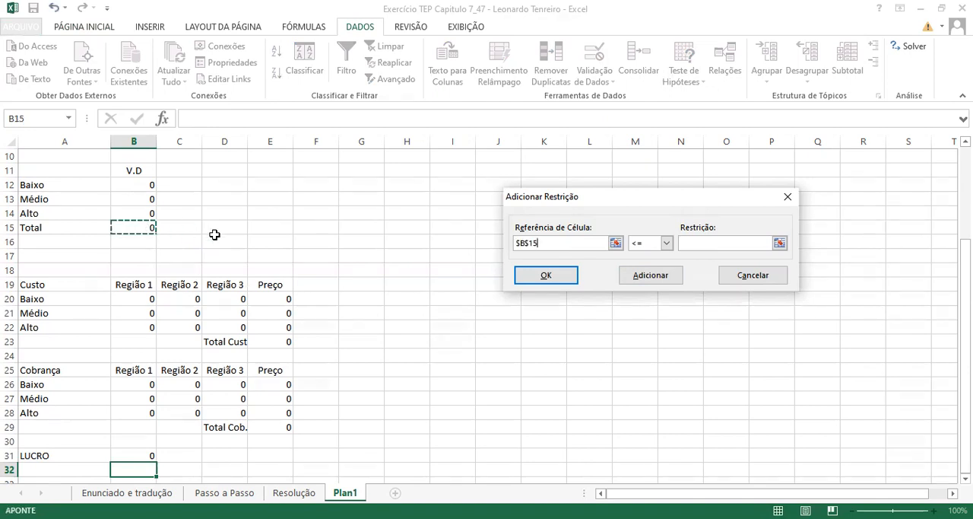
click(666, 244)
click(643, 266)
click(706, 244)
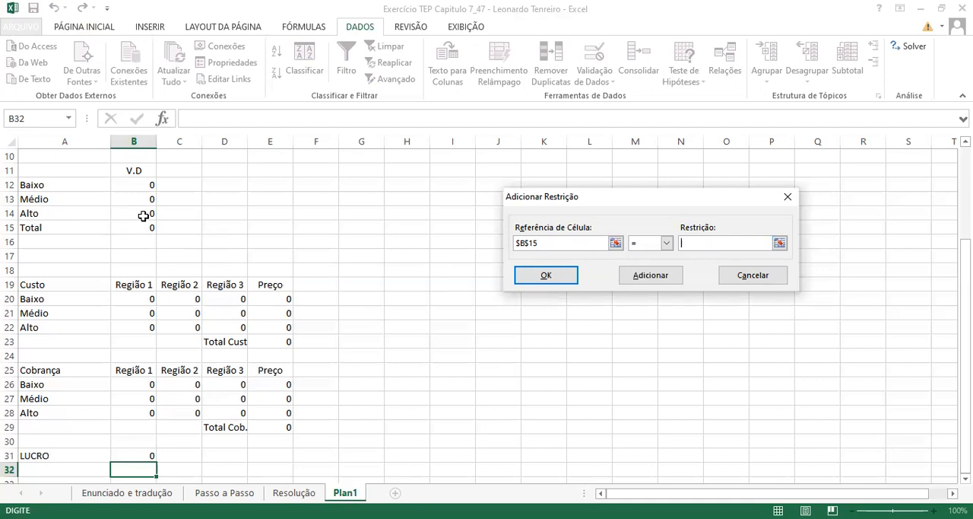
click(148, 256)
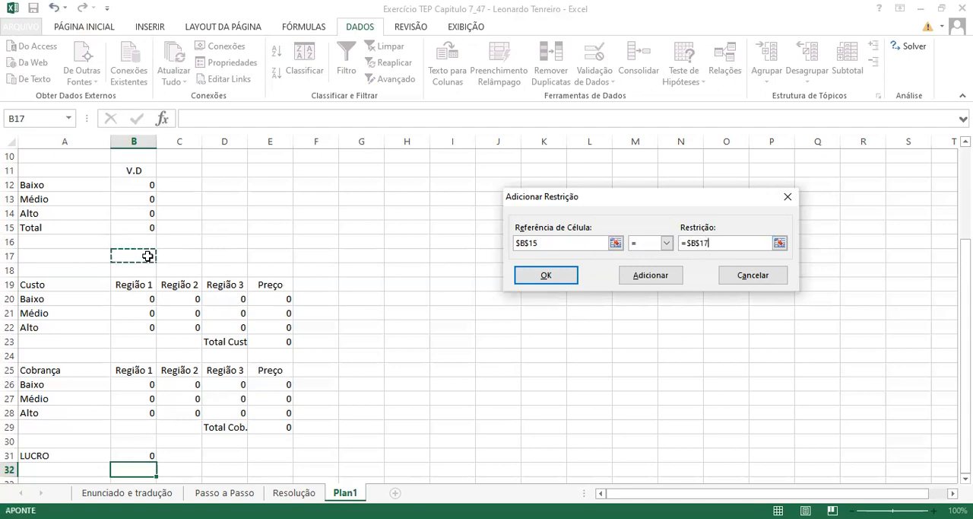
click(654, 279)
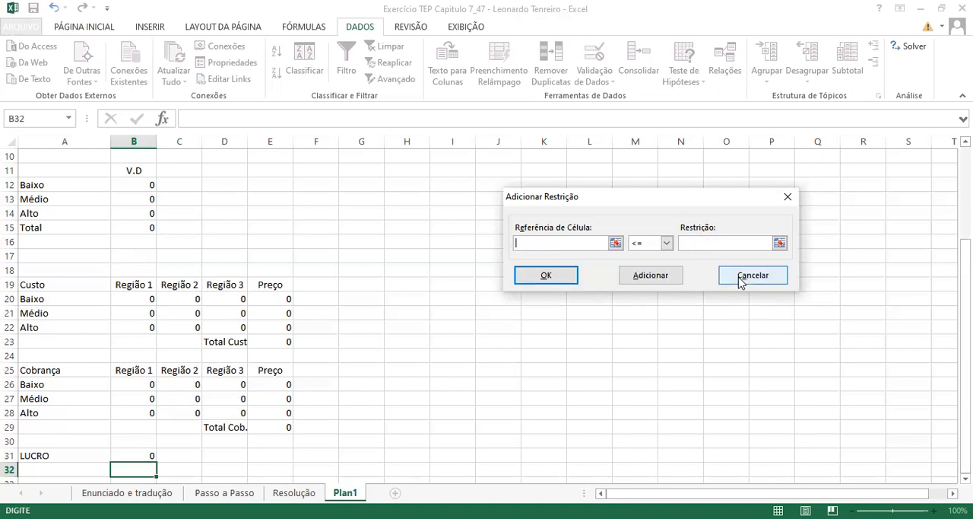
click(557, 275)
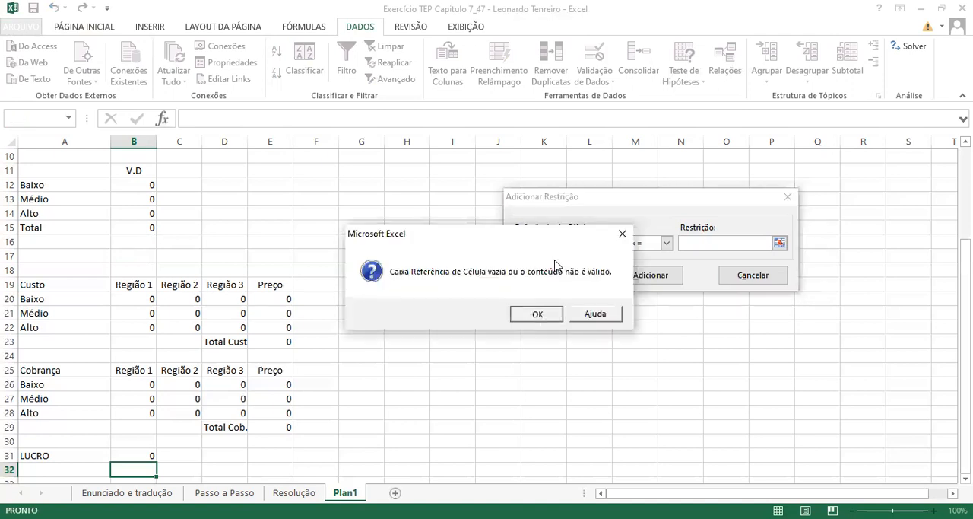
key(Return)
click(135, 256)
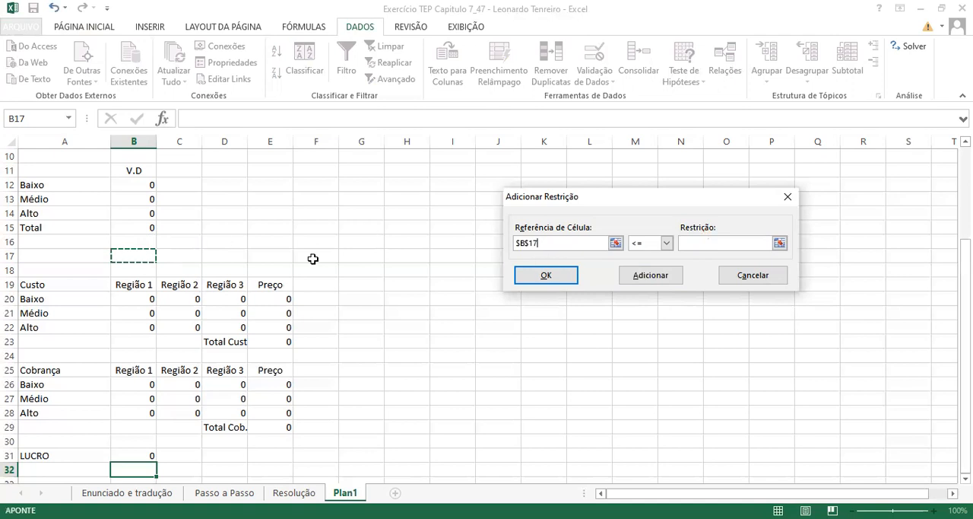
text(=)
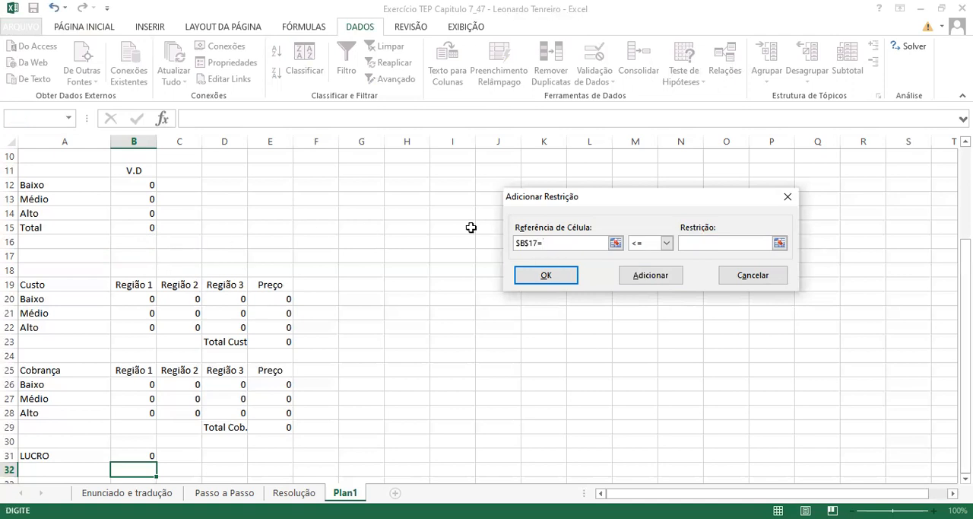
click(726, 280)
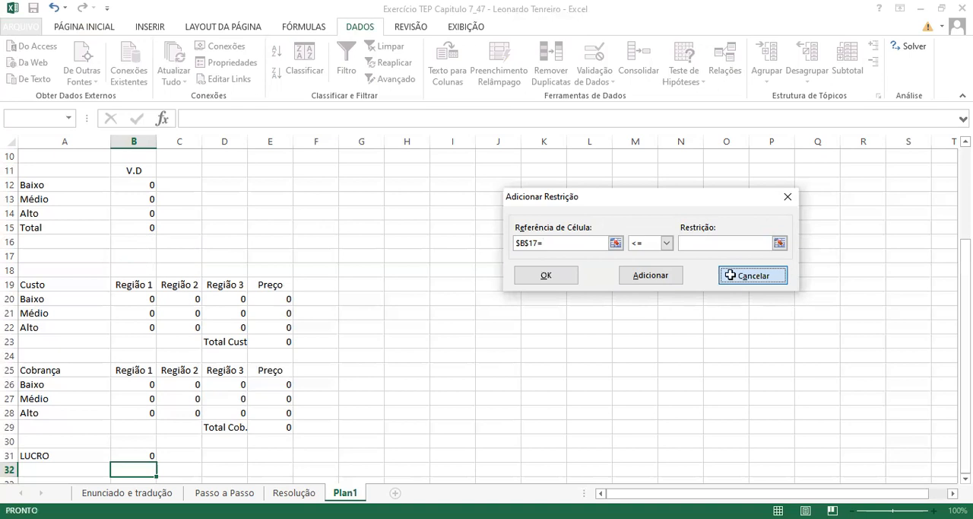
- Try to solve the model with B17 as the Solver objective cell
click(137, 255)
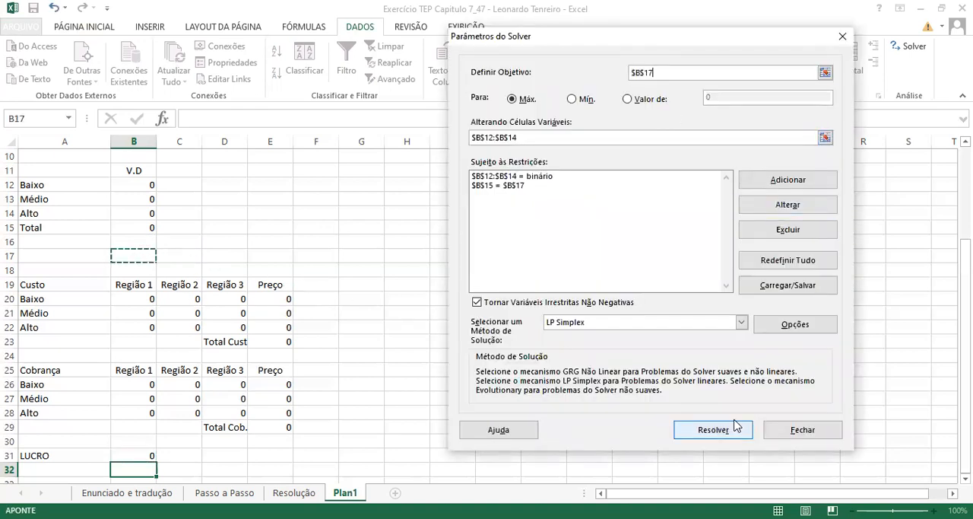
click(783, 437)
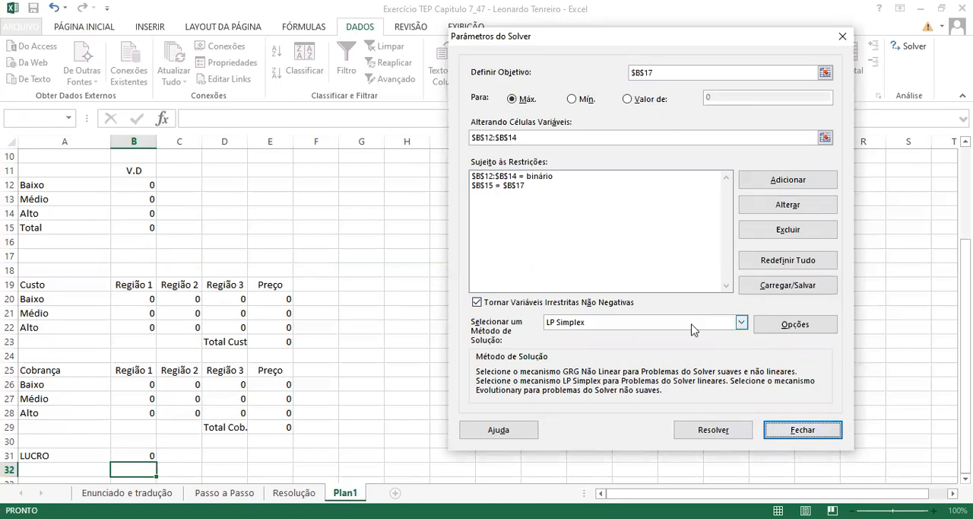
click(701, 428)
click(532, 314)
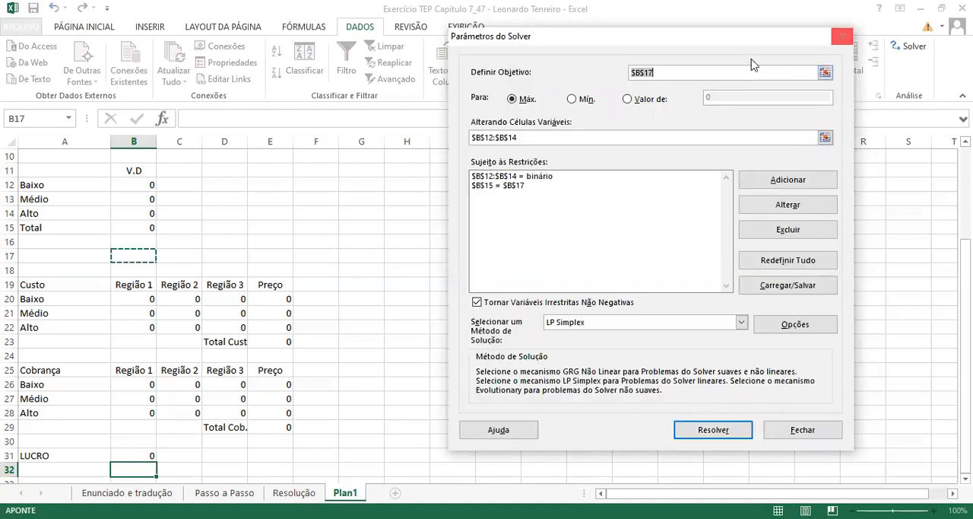
- Set the Solver objective to the LUCRO cell B31, solve the model and keep the Solver solution
click(147, 453)
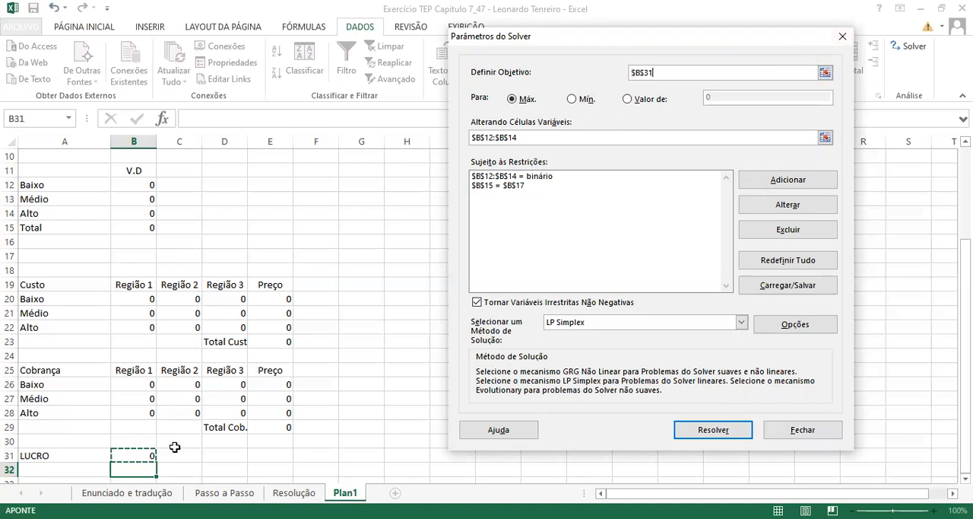
click(714, 430)
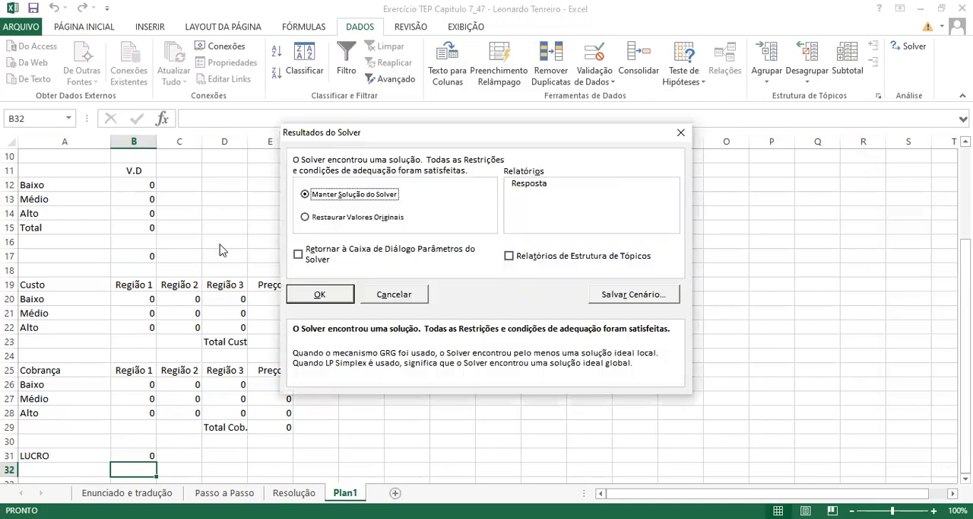
click(320, 294)
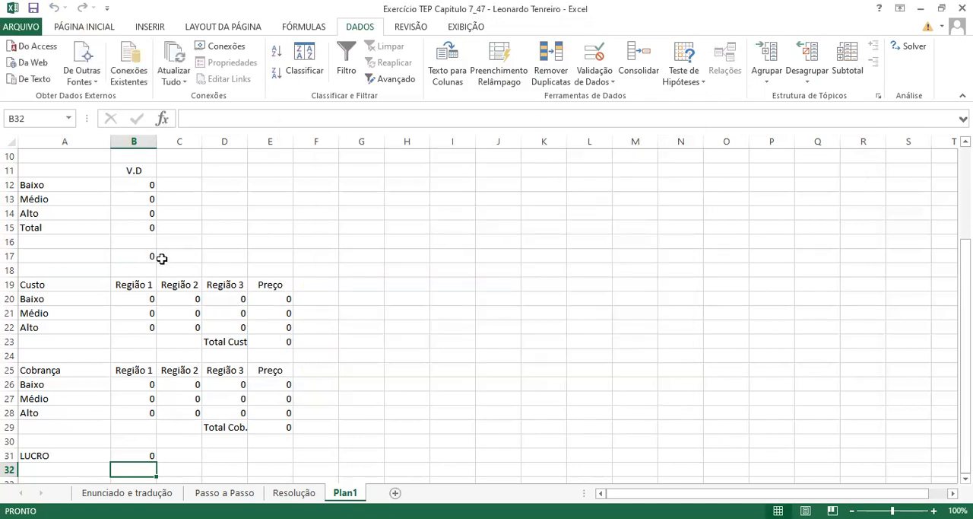
- Set the Médio decision variable in B13 to 1 and reselect that cell
click(137, 257)
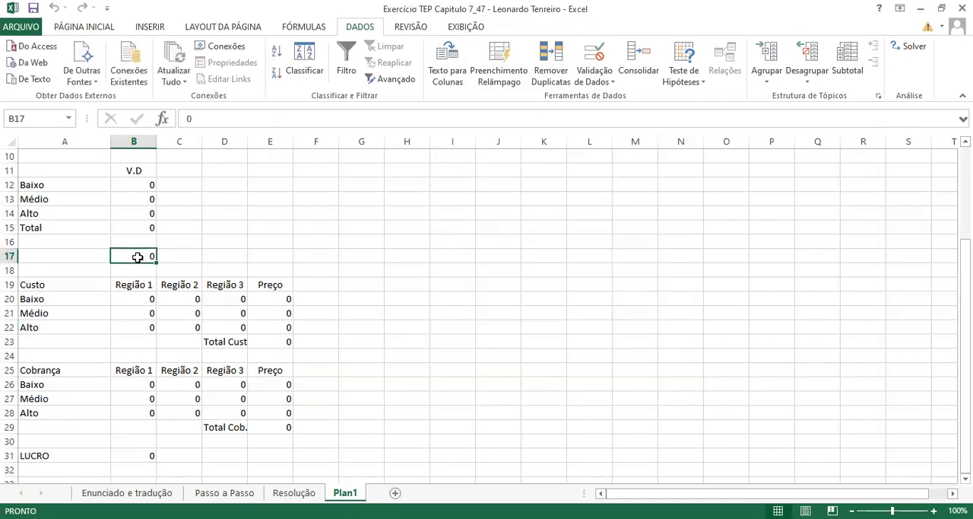
click(133, 200)
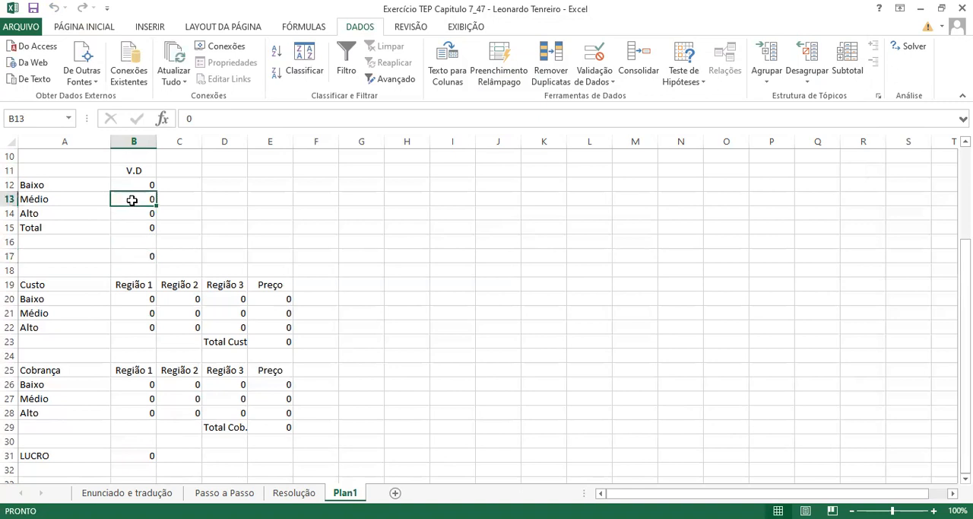
text(1)
key(Return)
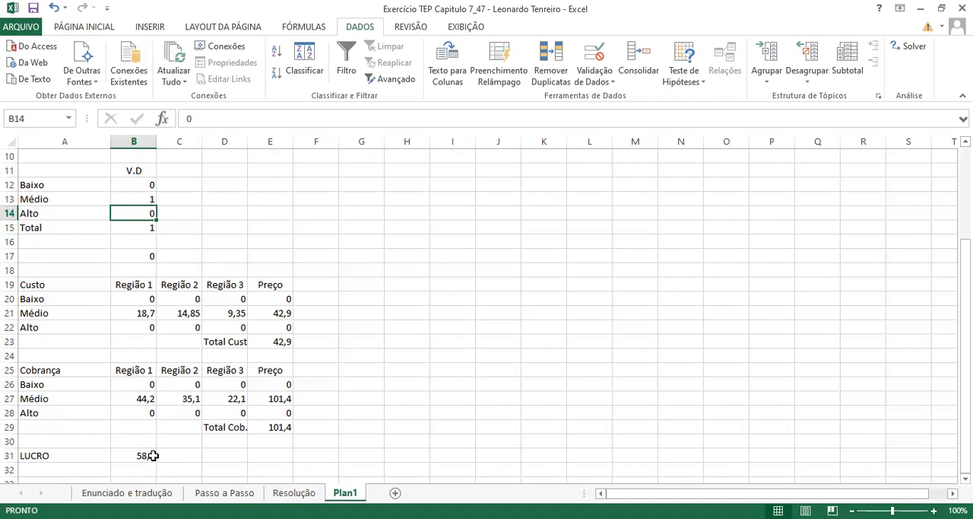
click(146, 200)
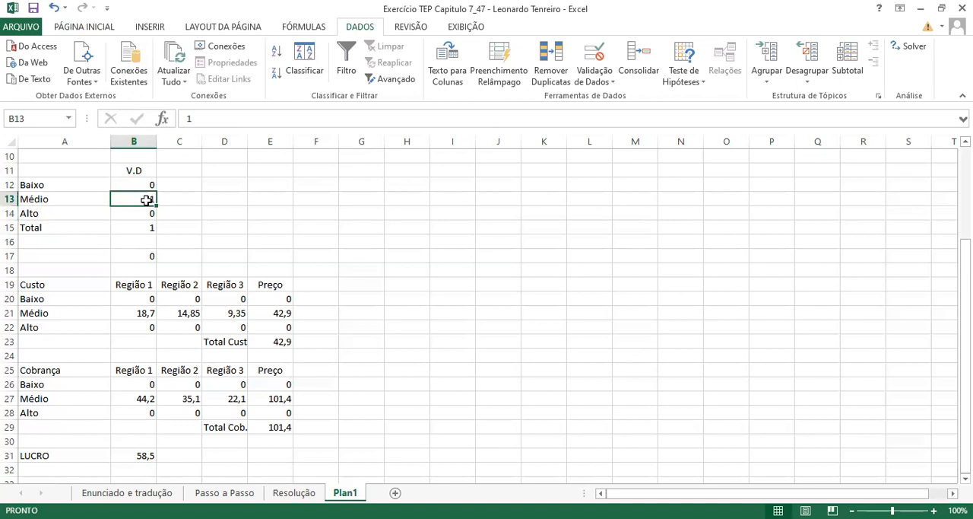
- Test the Baixo price by setting the Médio decision variable in B13 to 0 and the Baixo one in B12 to 1
text(0)
click(148, 186)
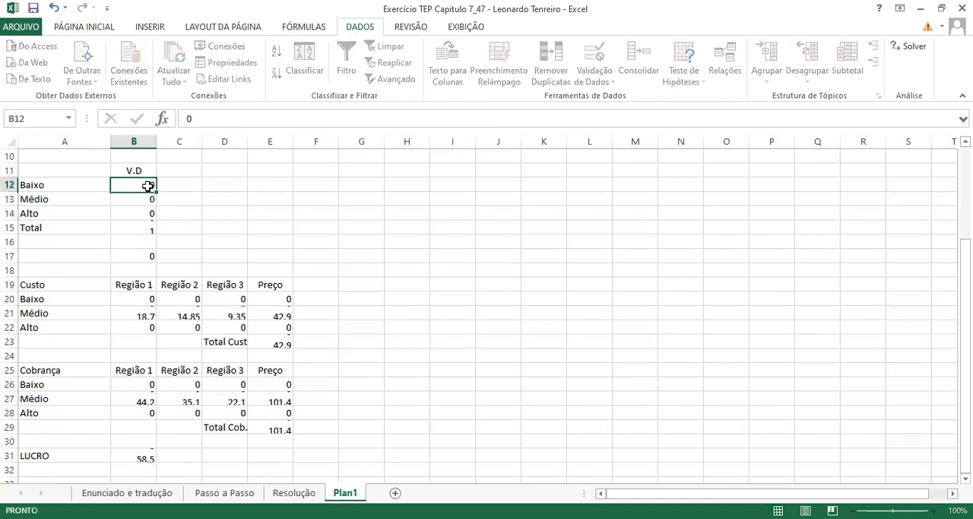
text(1)
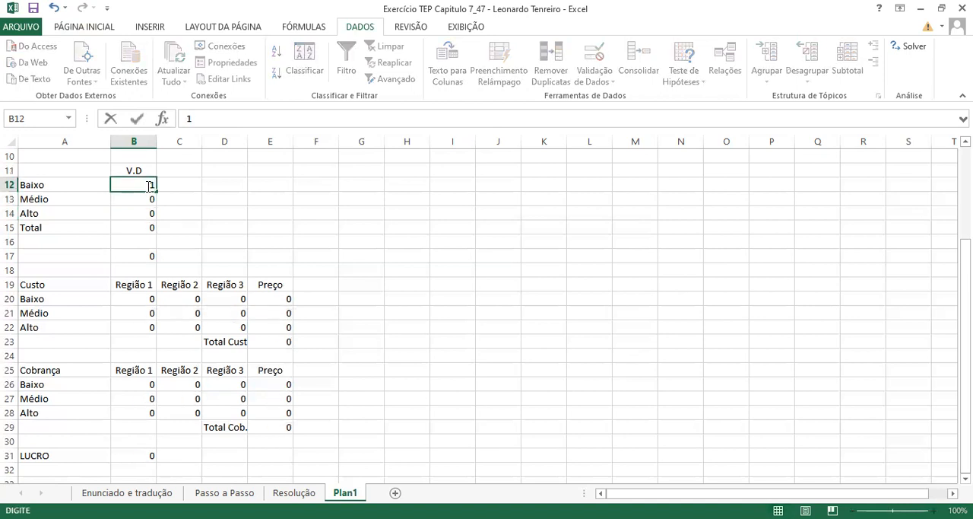
key(Return)
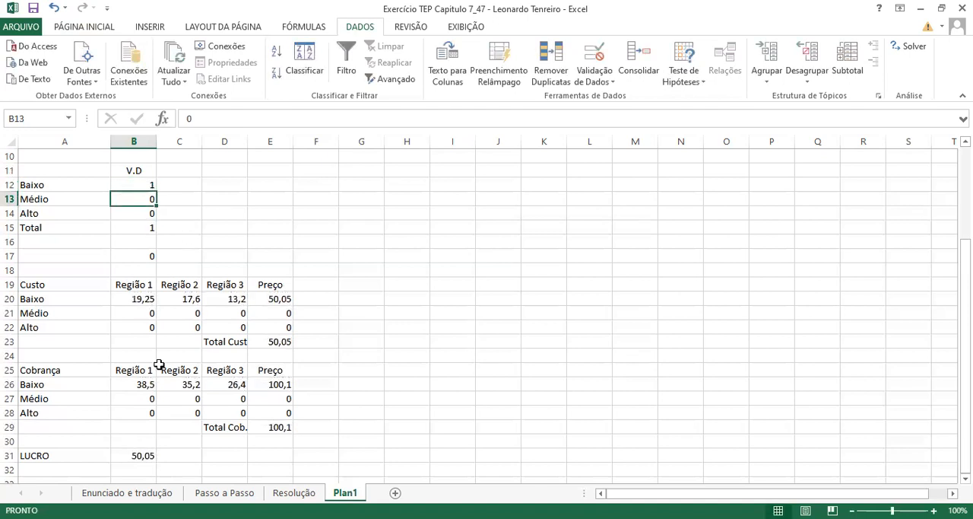
- Test the Alto price by setting the Baixo decision variable in B12 to 0 and the Alto one in B14 to 1
click(136, 185)
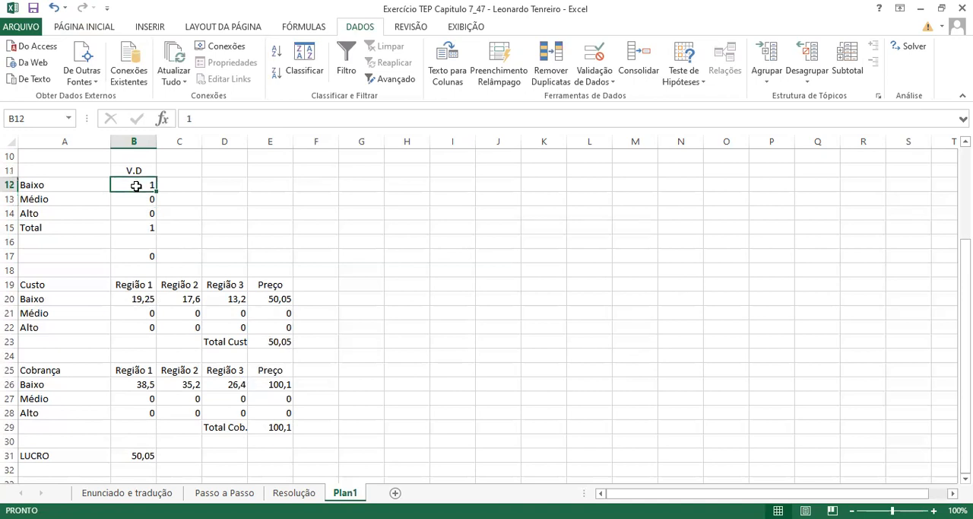
text(0)
click(135, 216)
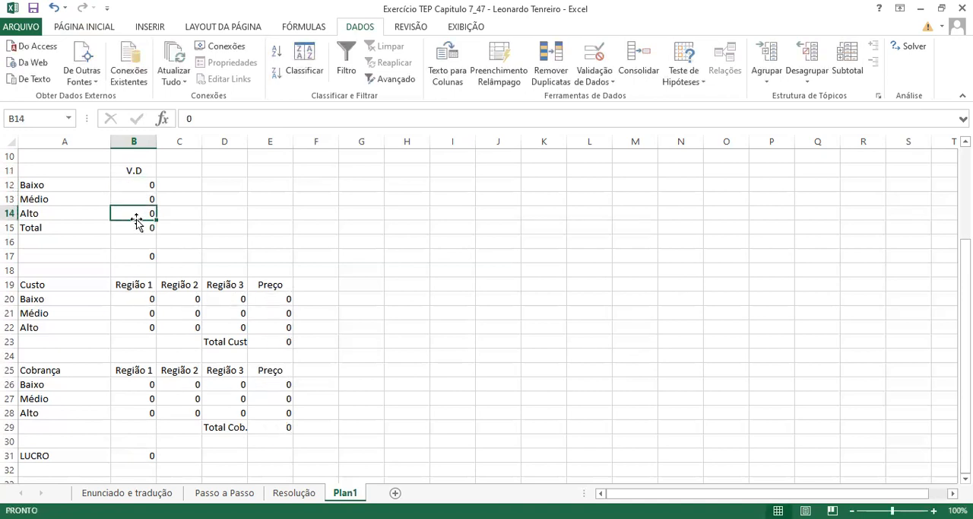
text(1)
key(Return)
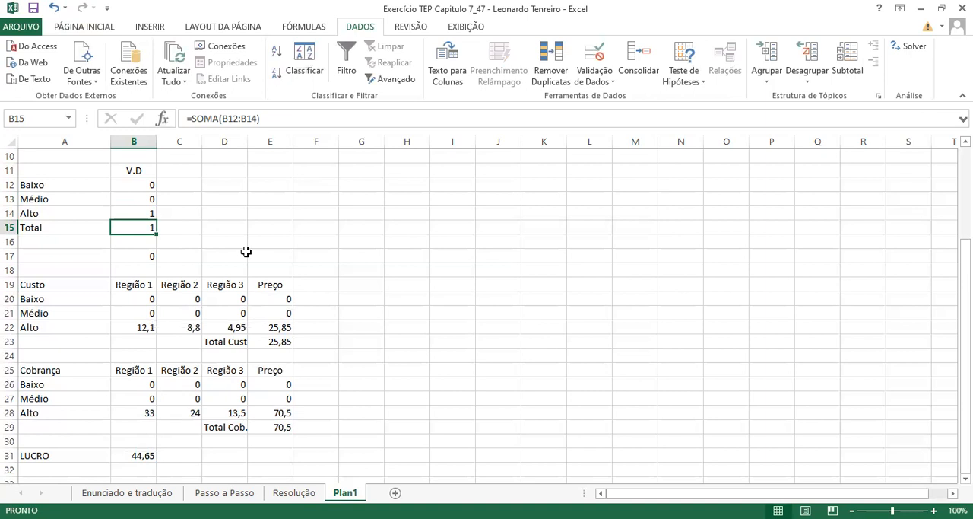
- Choose the Médio price again by setting the Alto decision variable in B14 to 0 and the Médio one in B13 to 1
click(142, 213)
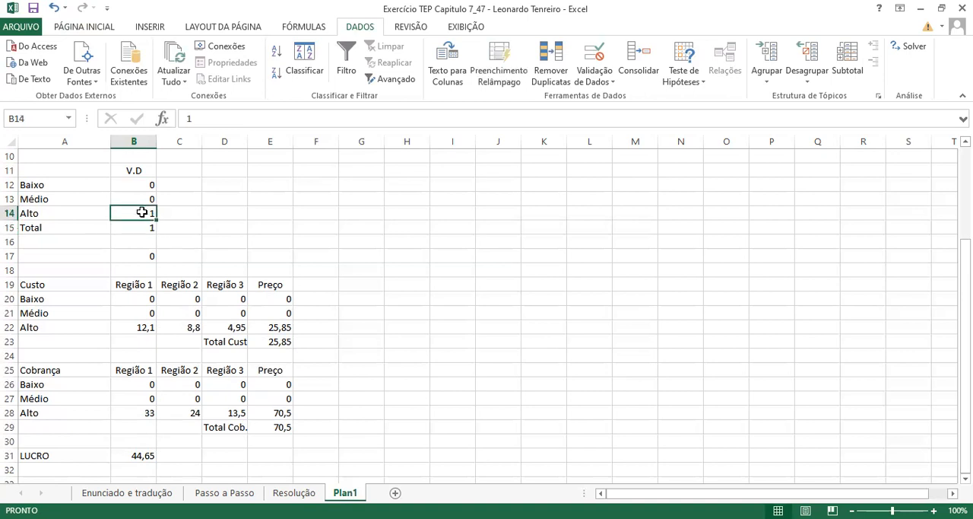
text(0)
click(141, 200)
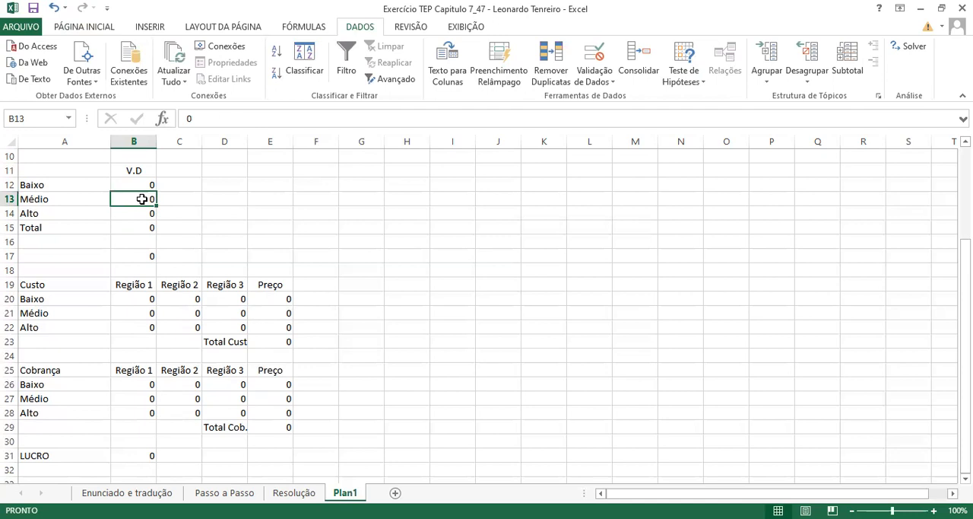
text(1)
key(Return)
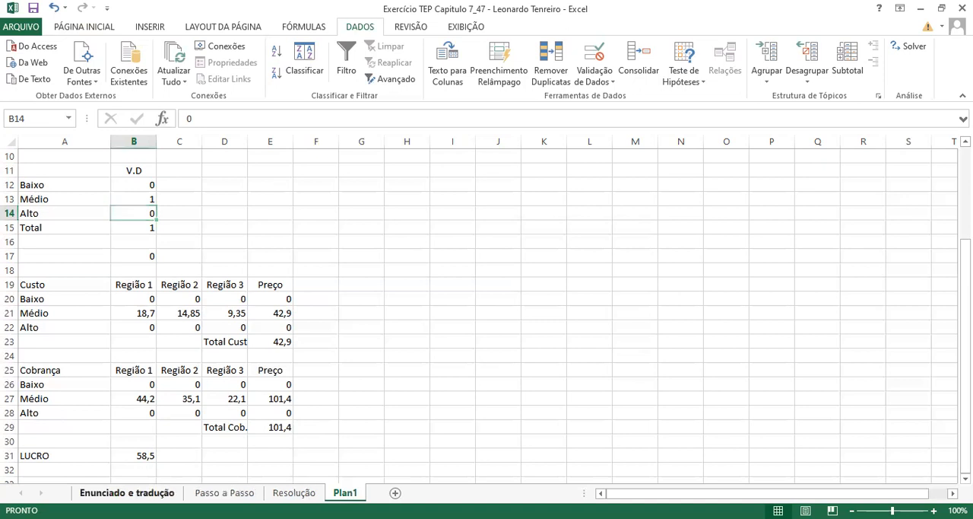
- Review the Enunciado e tradução, Passo a Passo and Resolução sheets, checking the written steps and the reference solution
click(127, 493)
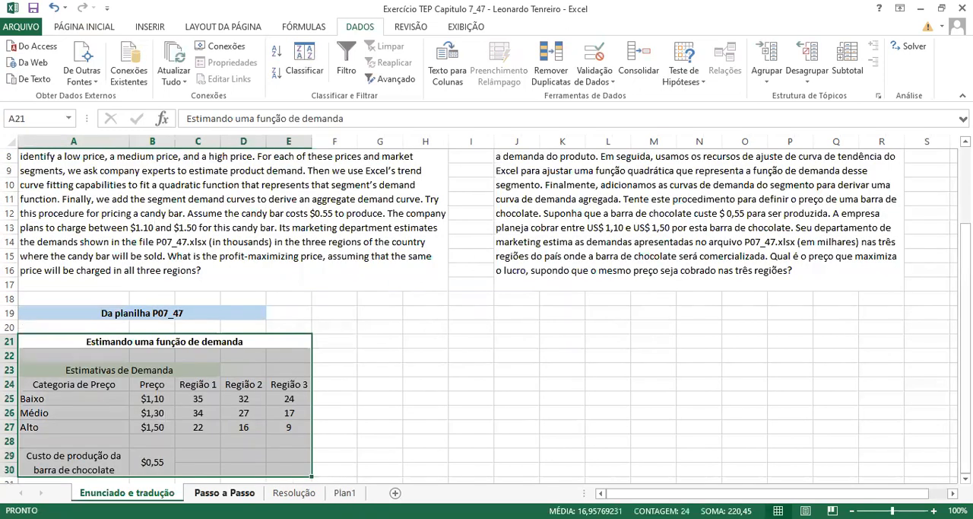
click(224, 493)
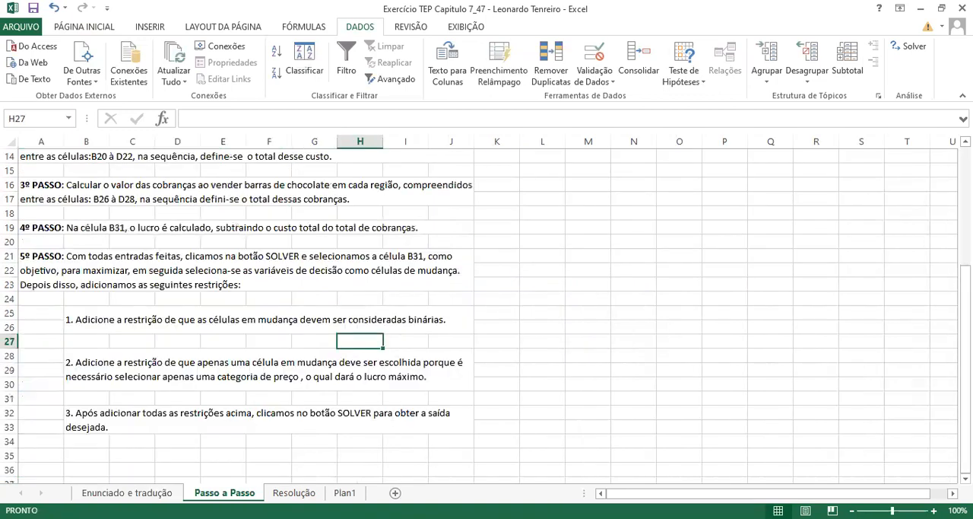
scroll(708, 228, up, 5)
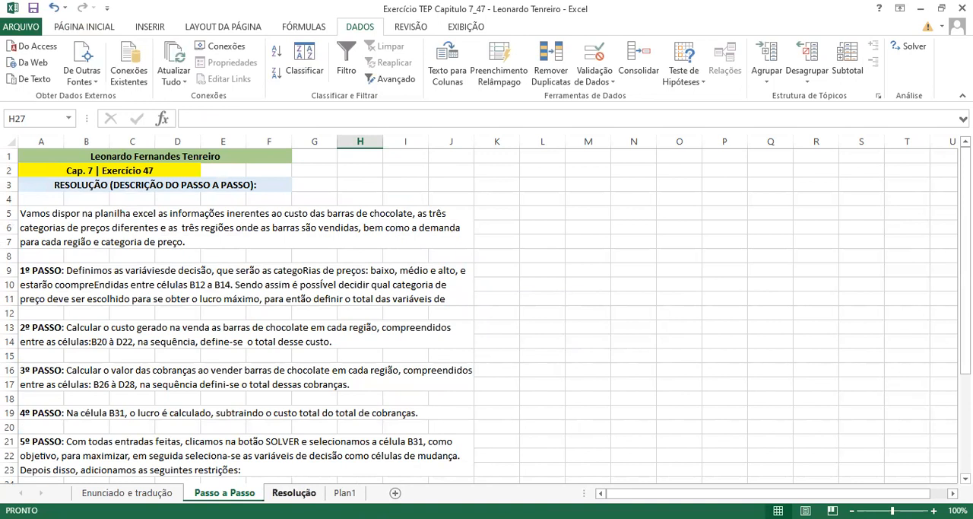
click(294, 492)
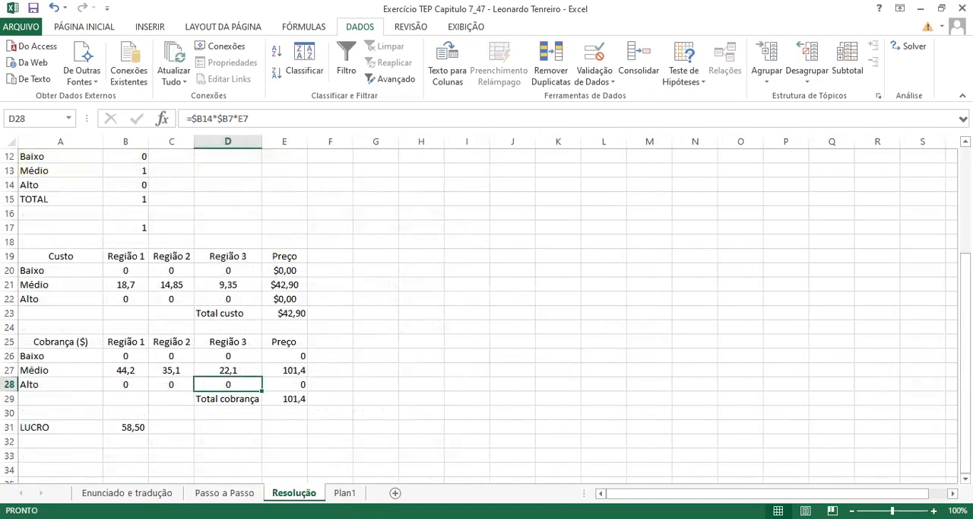
scroll(949, 259, up, 4)
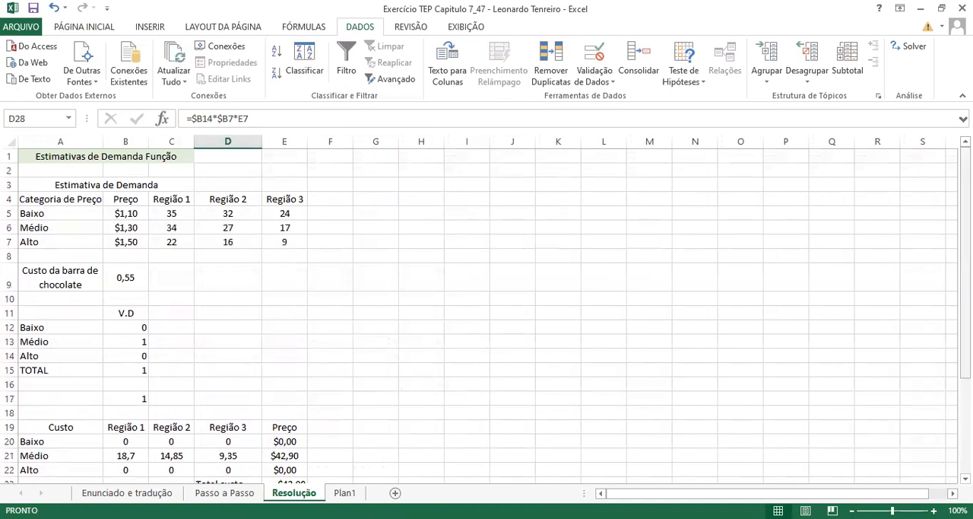
drag(966, 225, 965, 257)
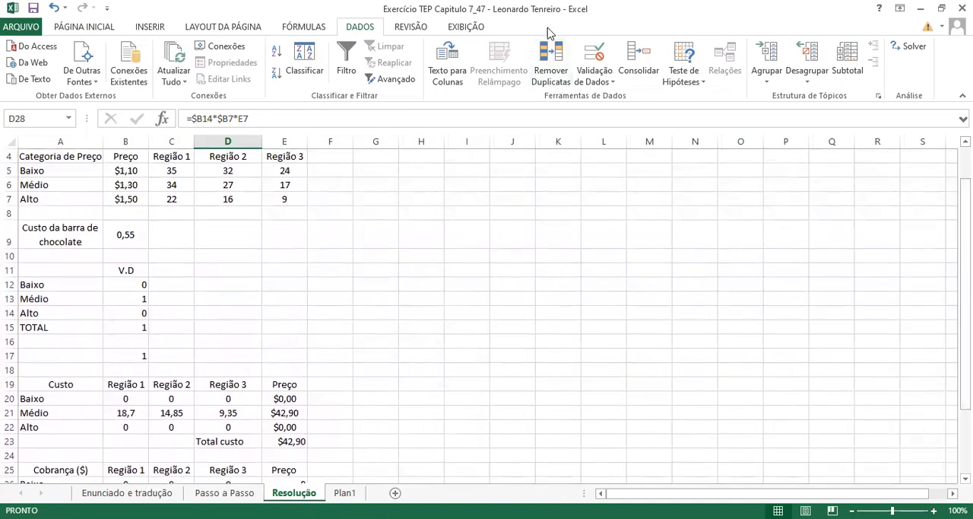